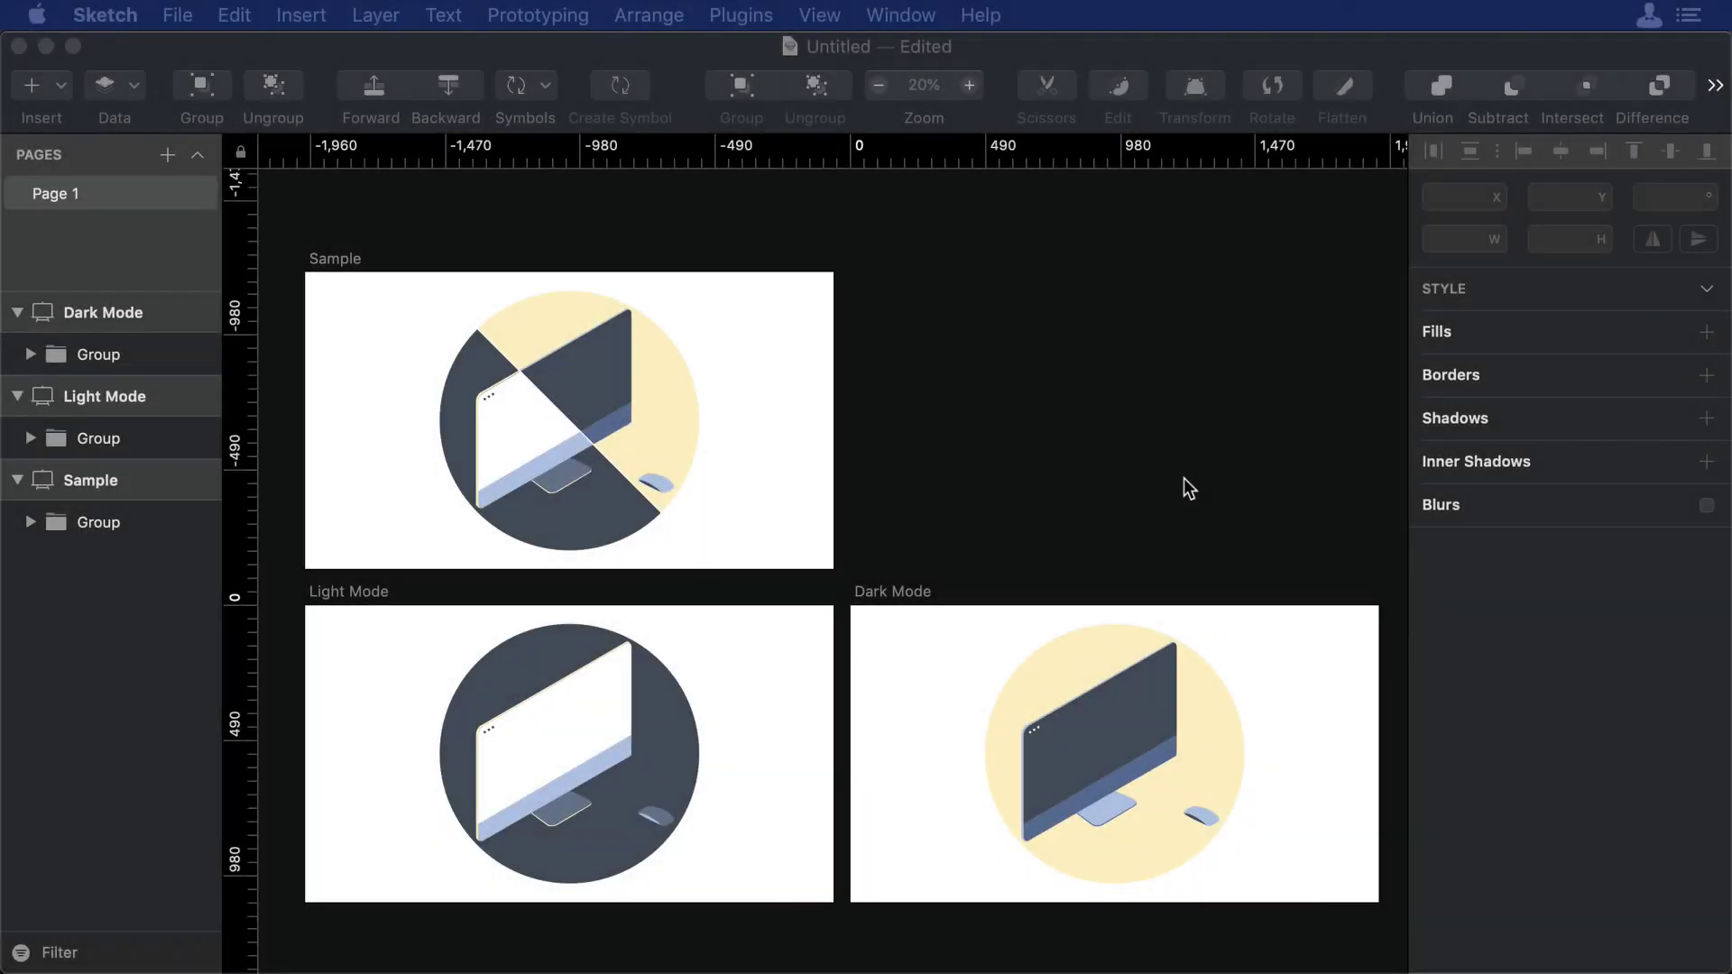
- In Sketch's AEUX panel, send the Light Mode artboard's 11 layers to After Effects
click(1183, 478)
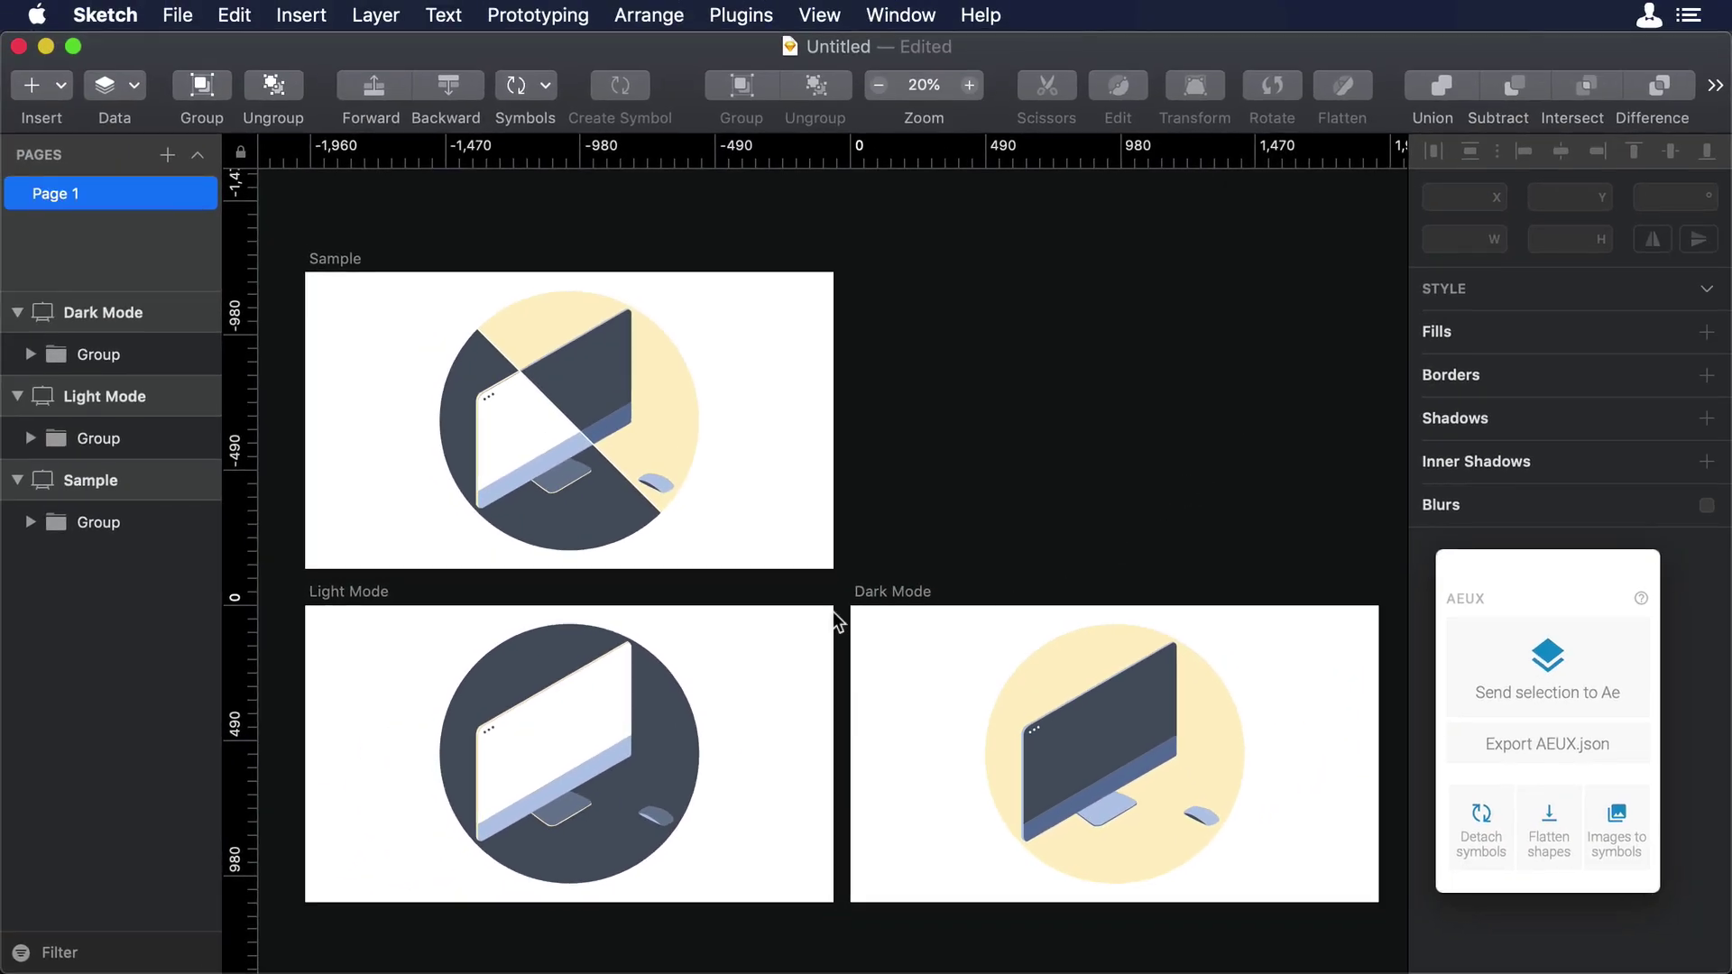
click(338, 592)
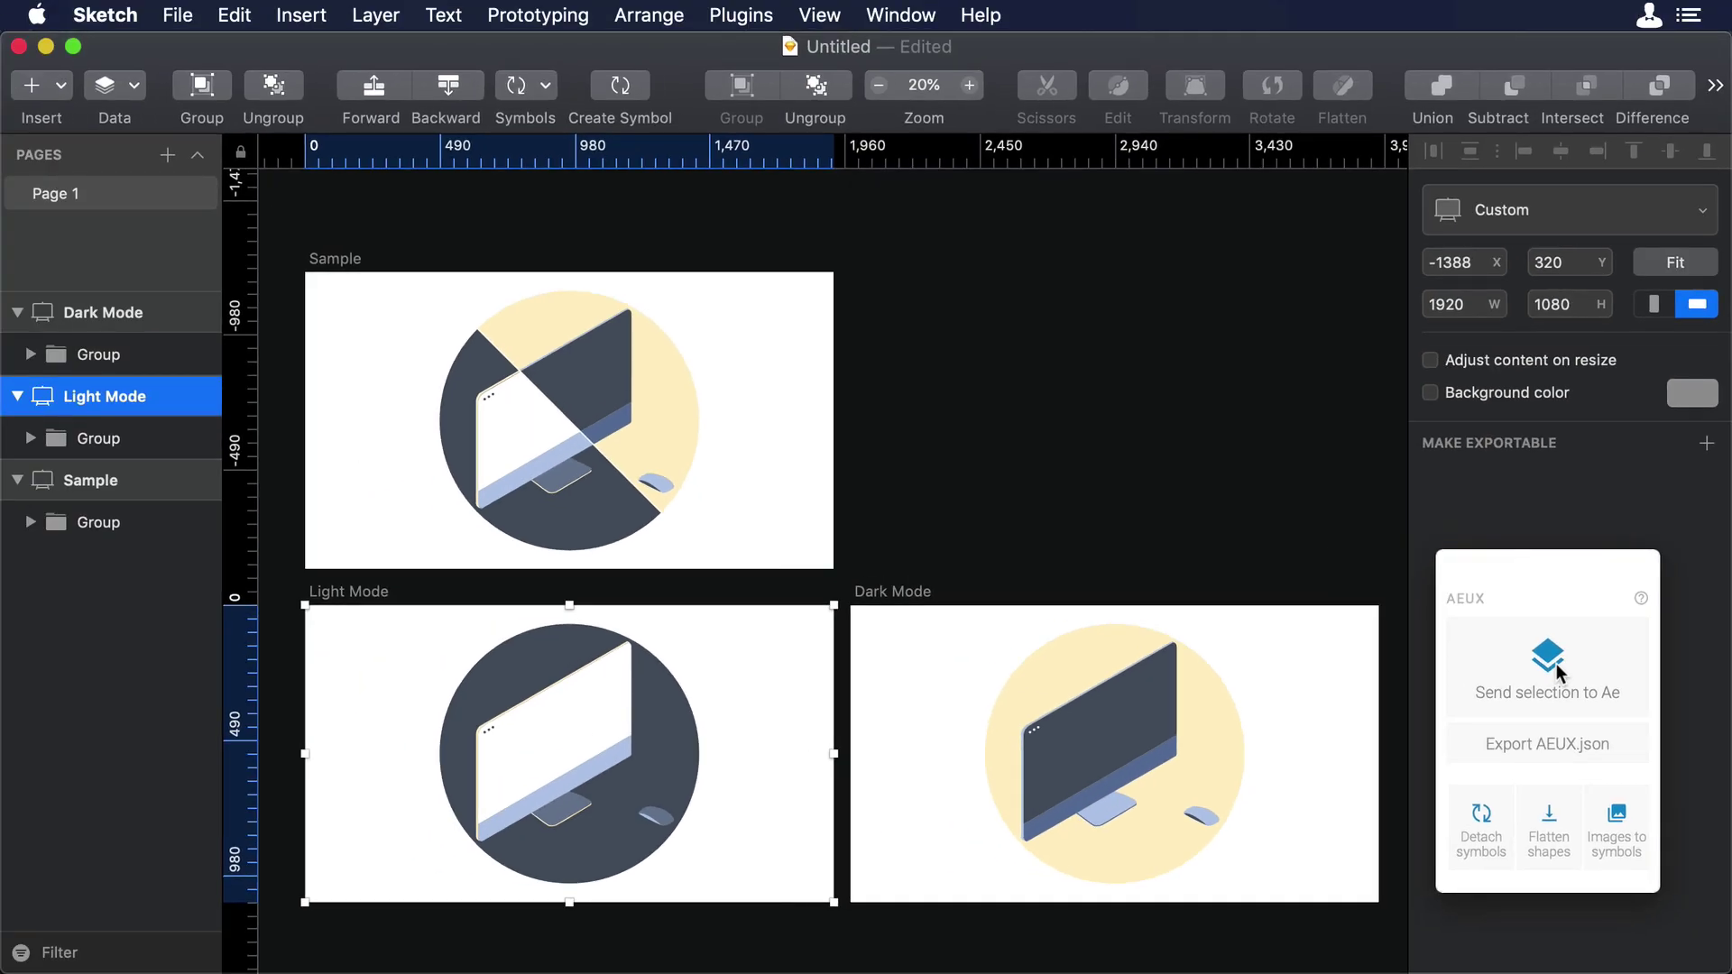
click(1556, 663)
- In After Effects, create a new composition named 'light dark' with duration 0:00:06:00
key(super+Tab)
key(super+Tab)
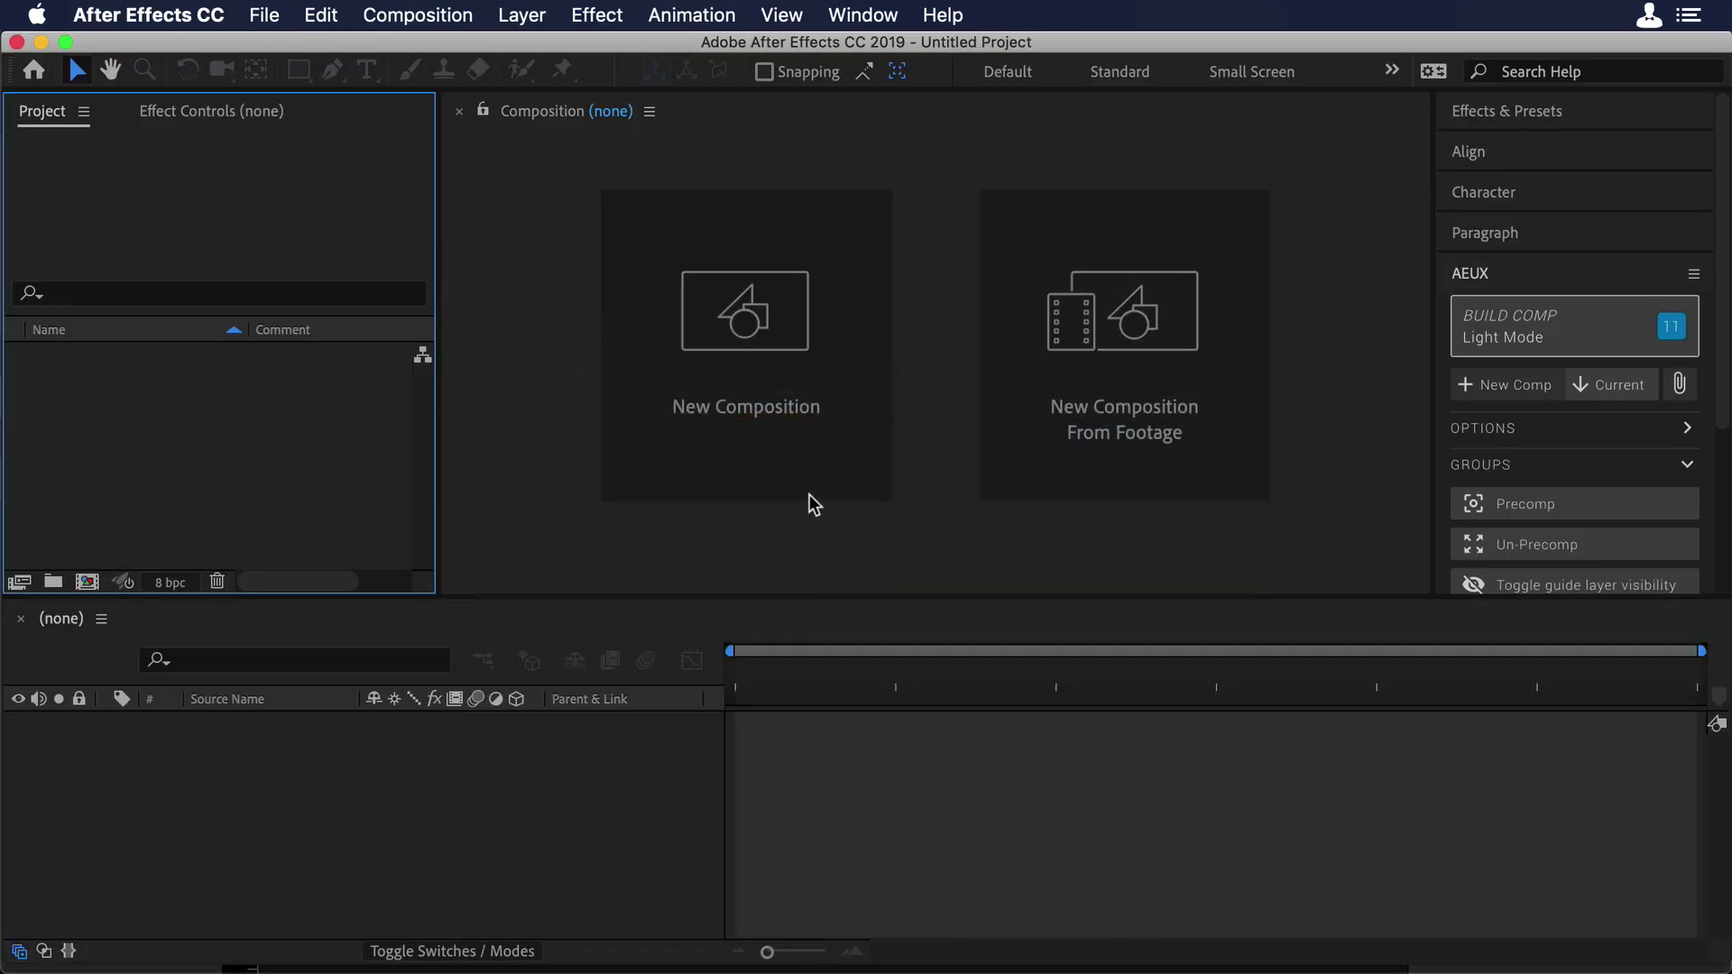
click(782, 394)
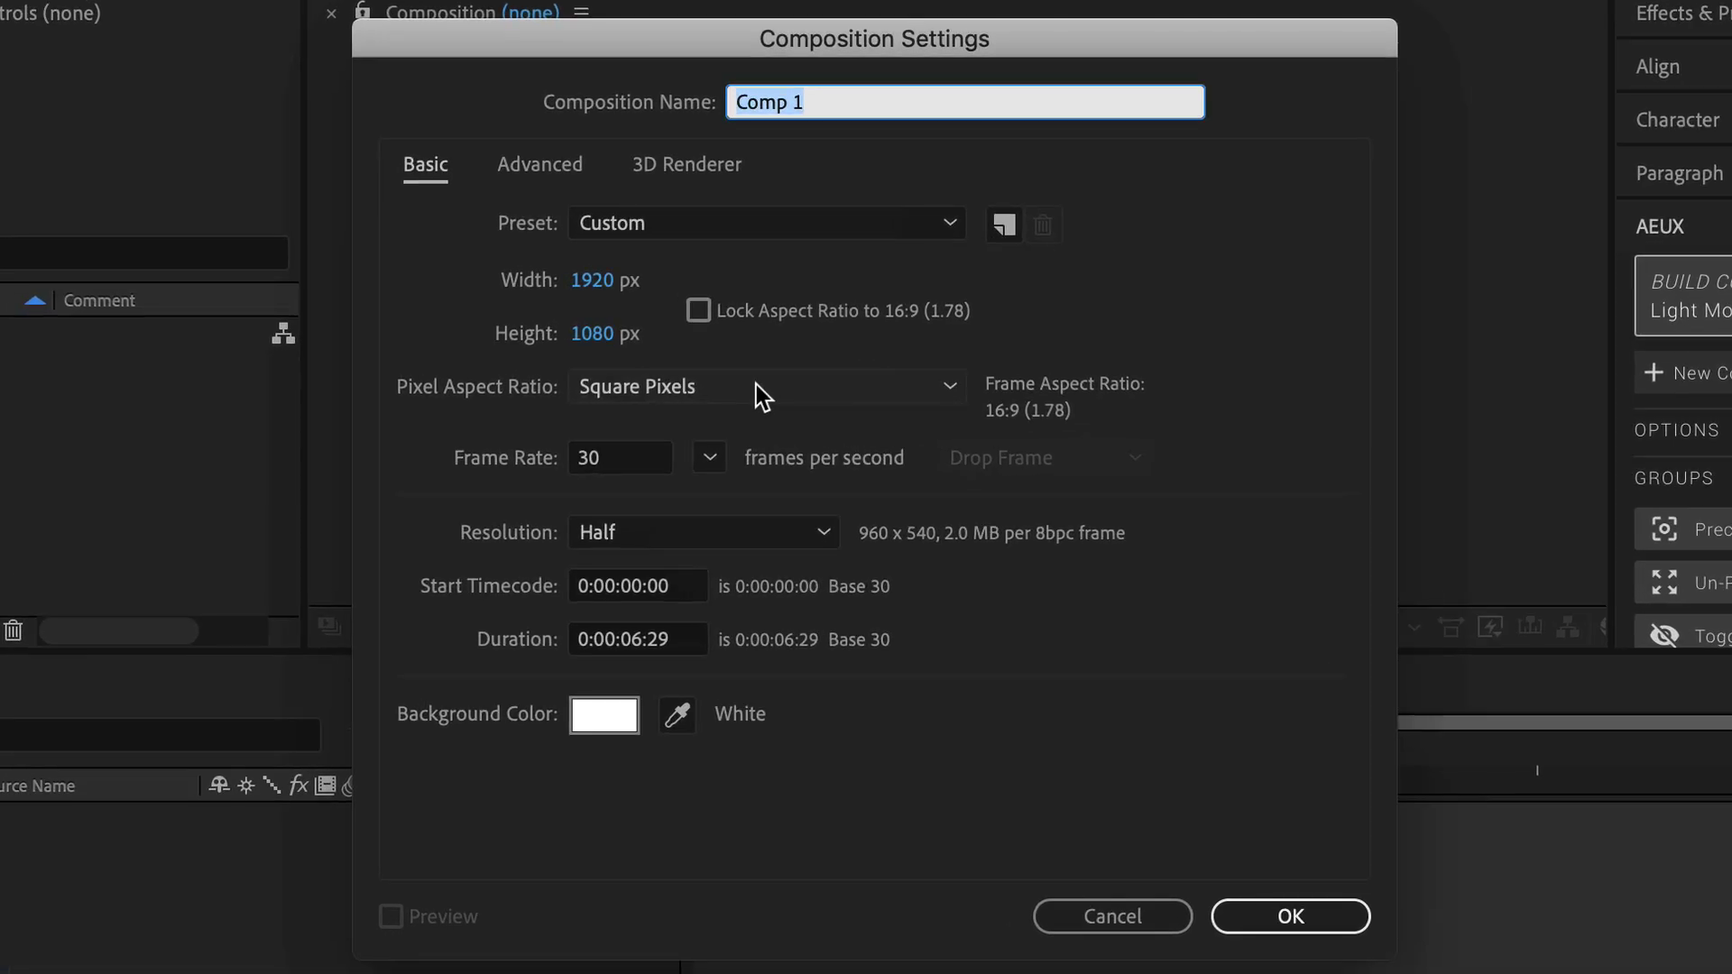
text(ligh)
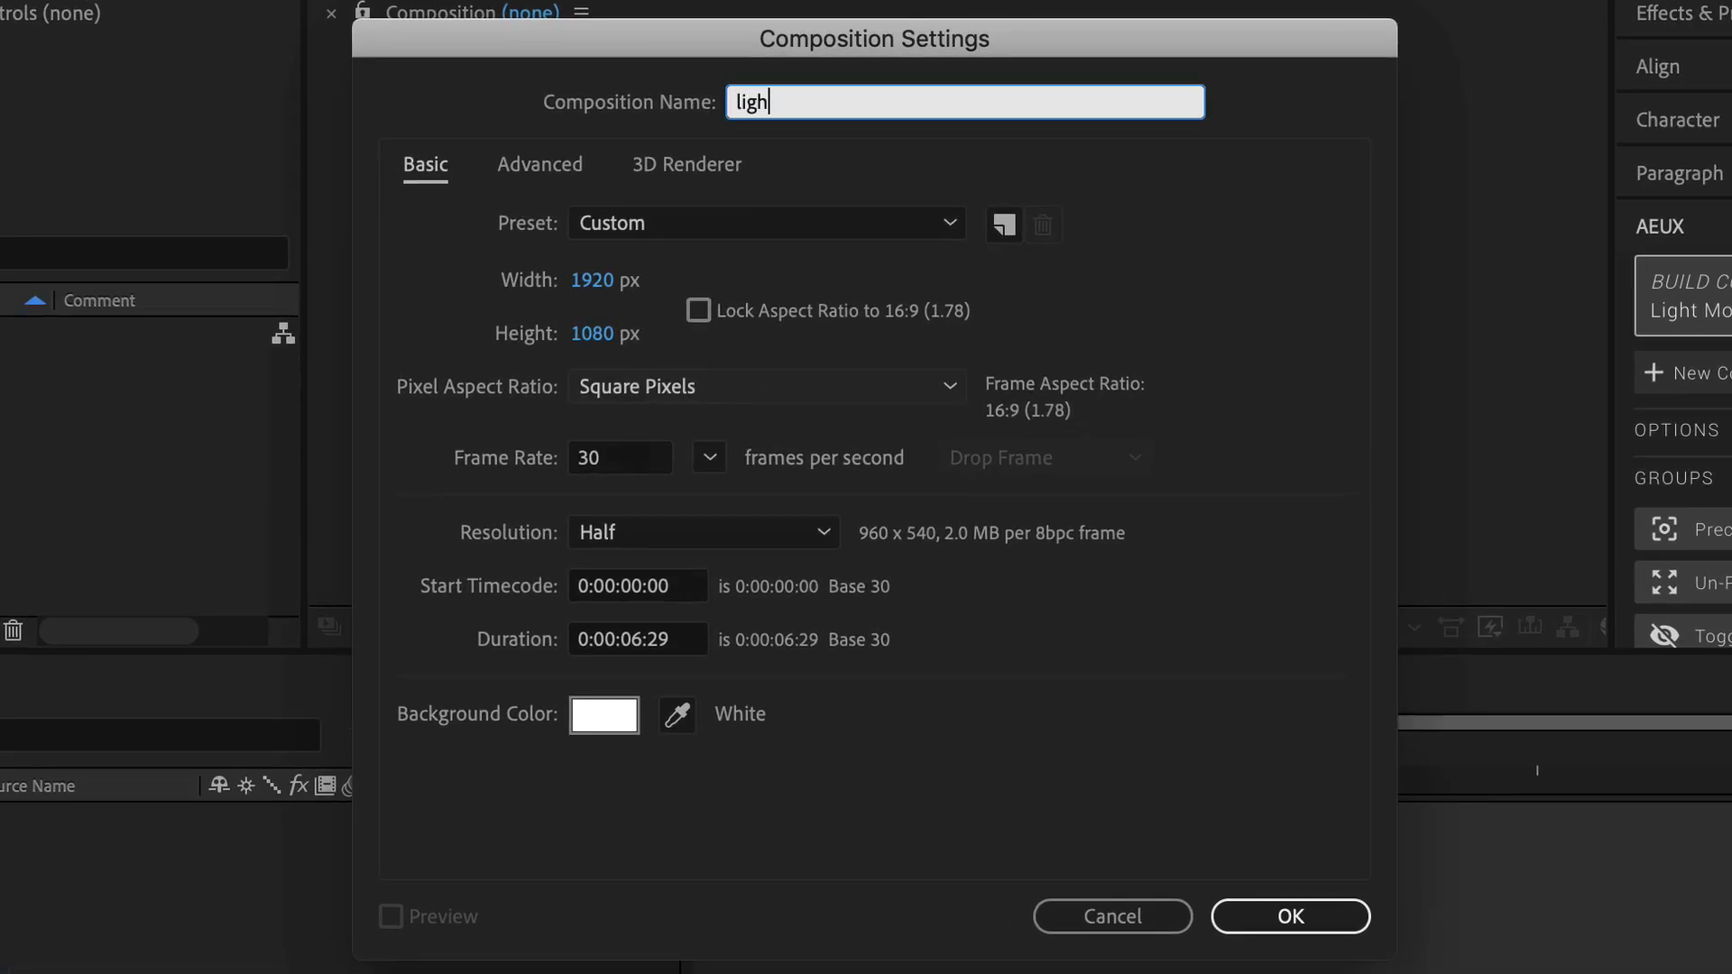
text(t dark)
double_click(668, 642)
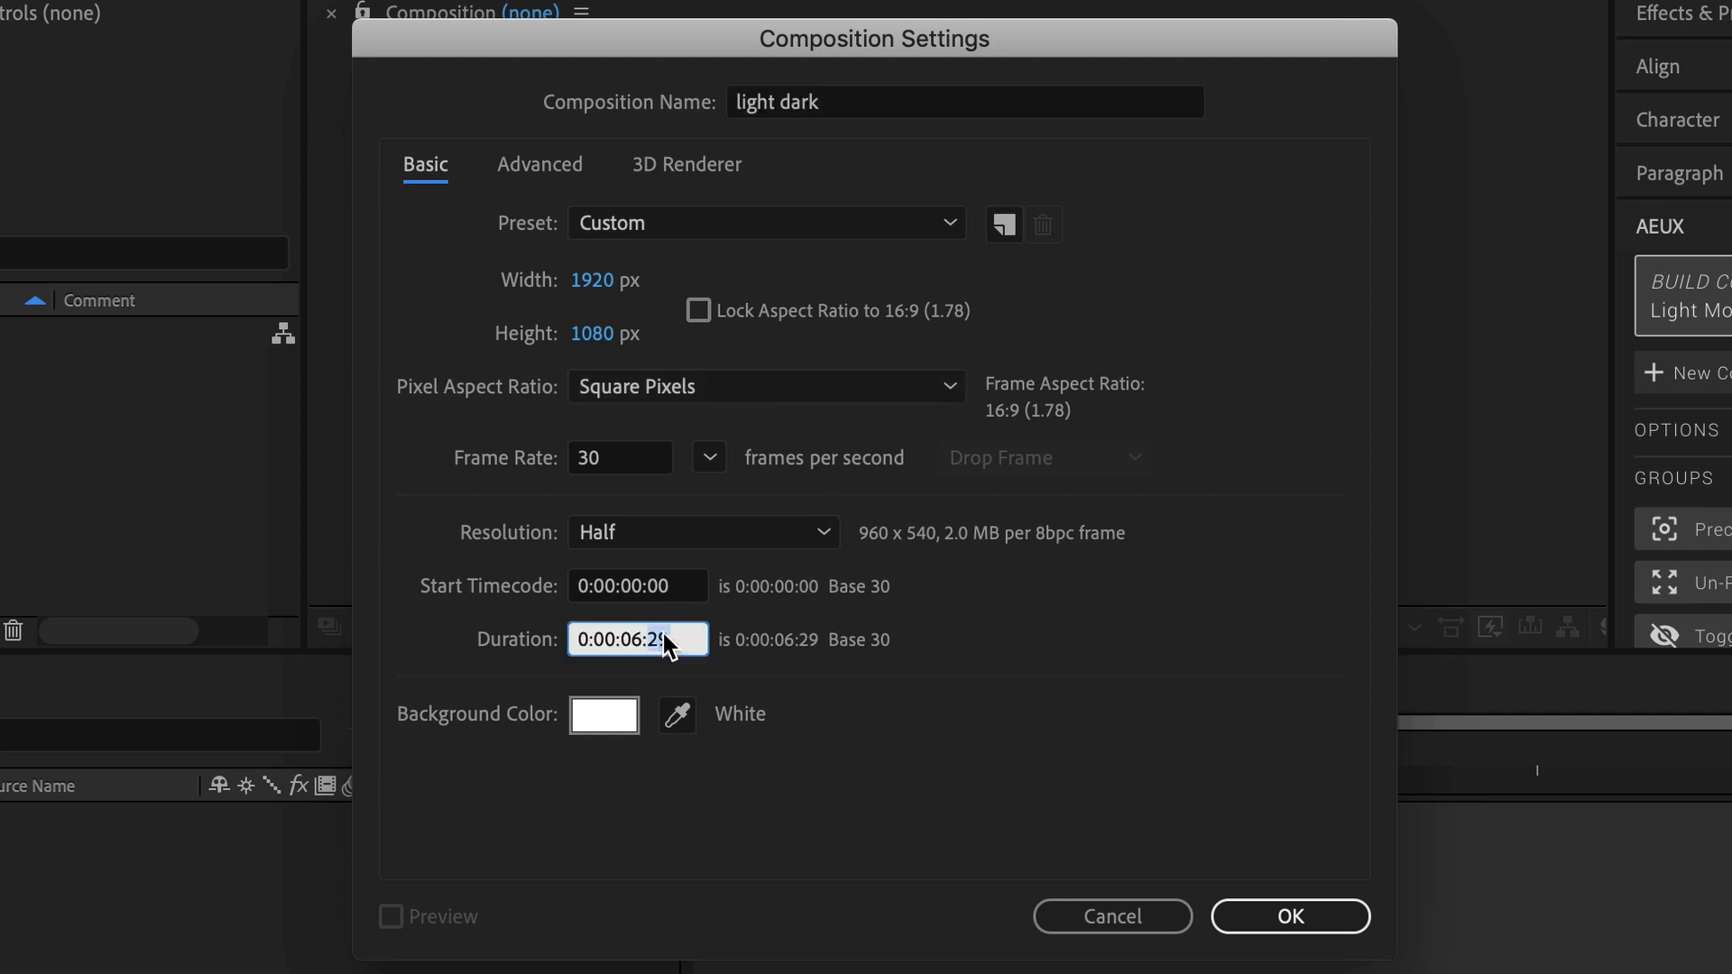
text(00)
click(1256, 913)
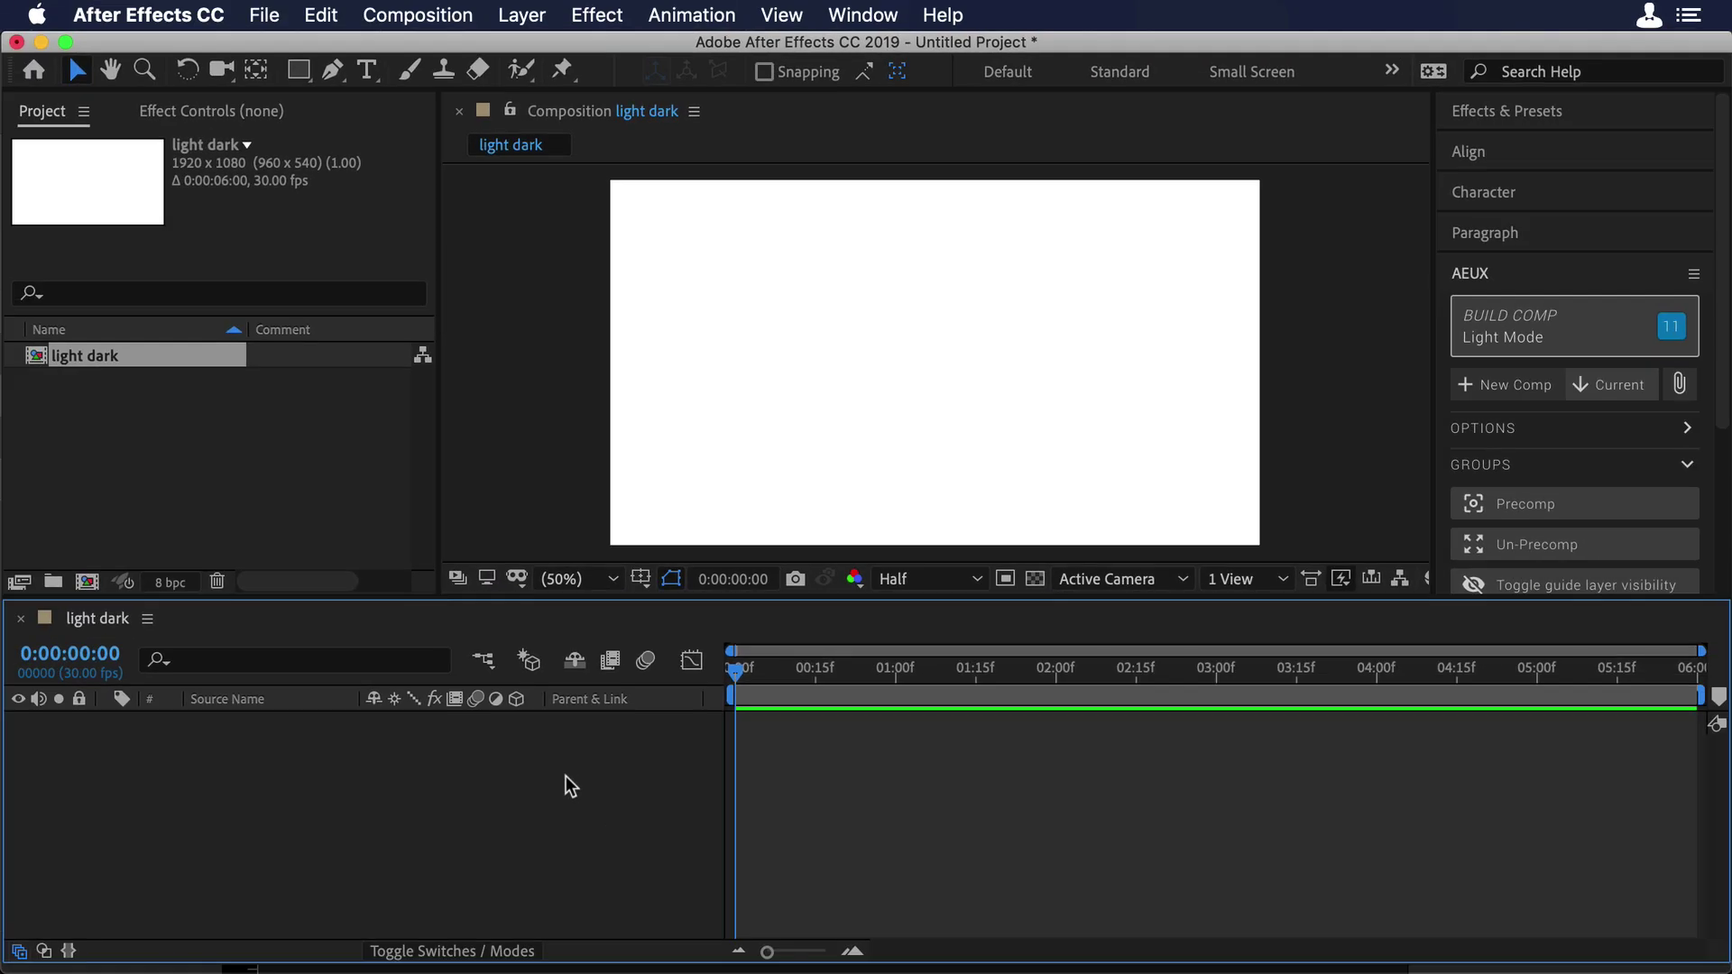
- Build the Light Mode artwork into the comp and select all twelve of its layers
click(1564, 337)
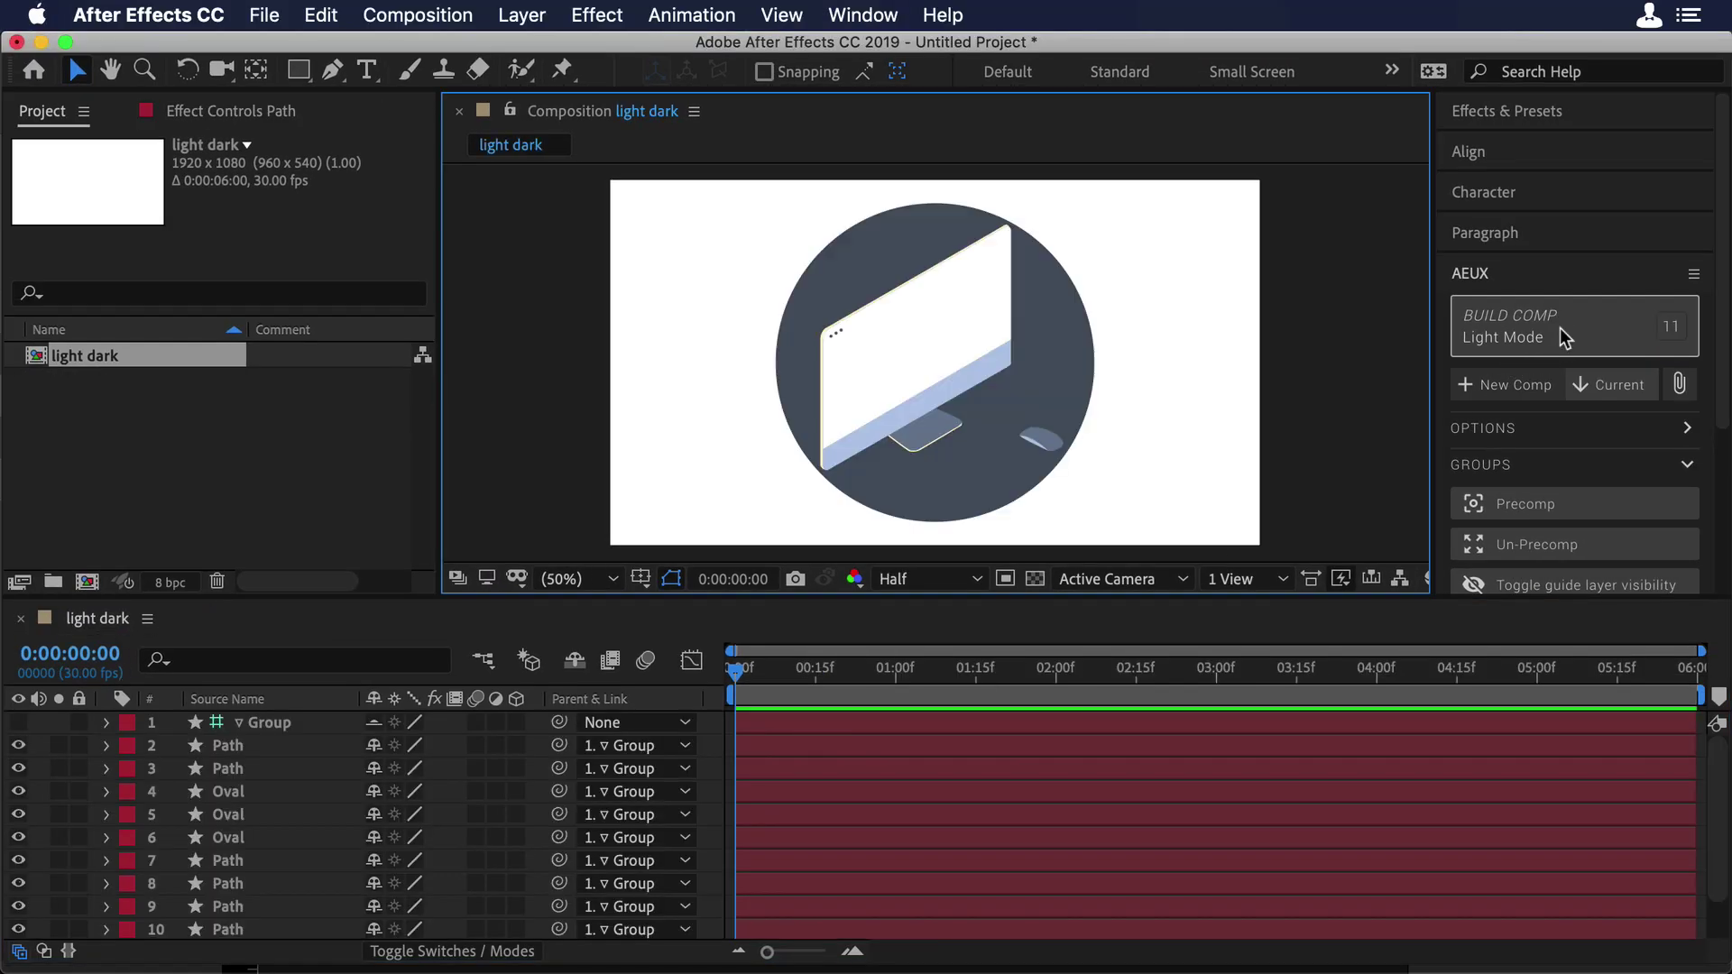
click(269, 727)
scroll(275, 735, down, 2)
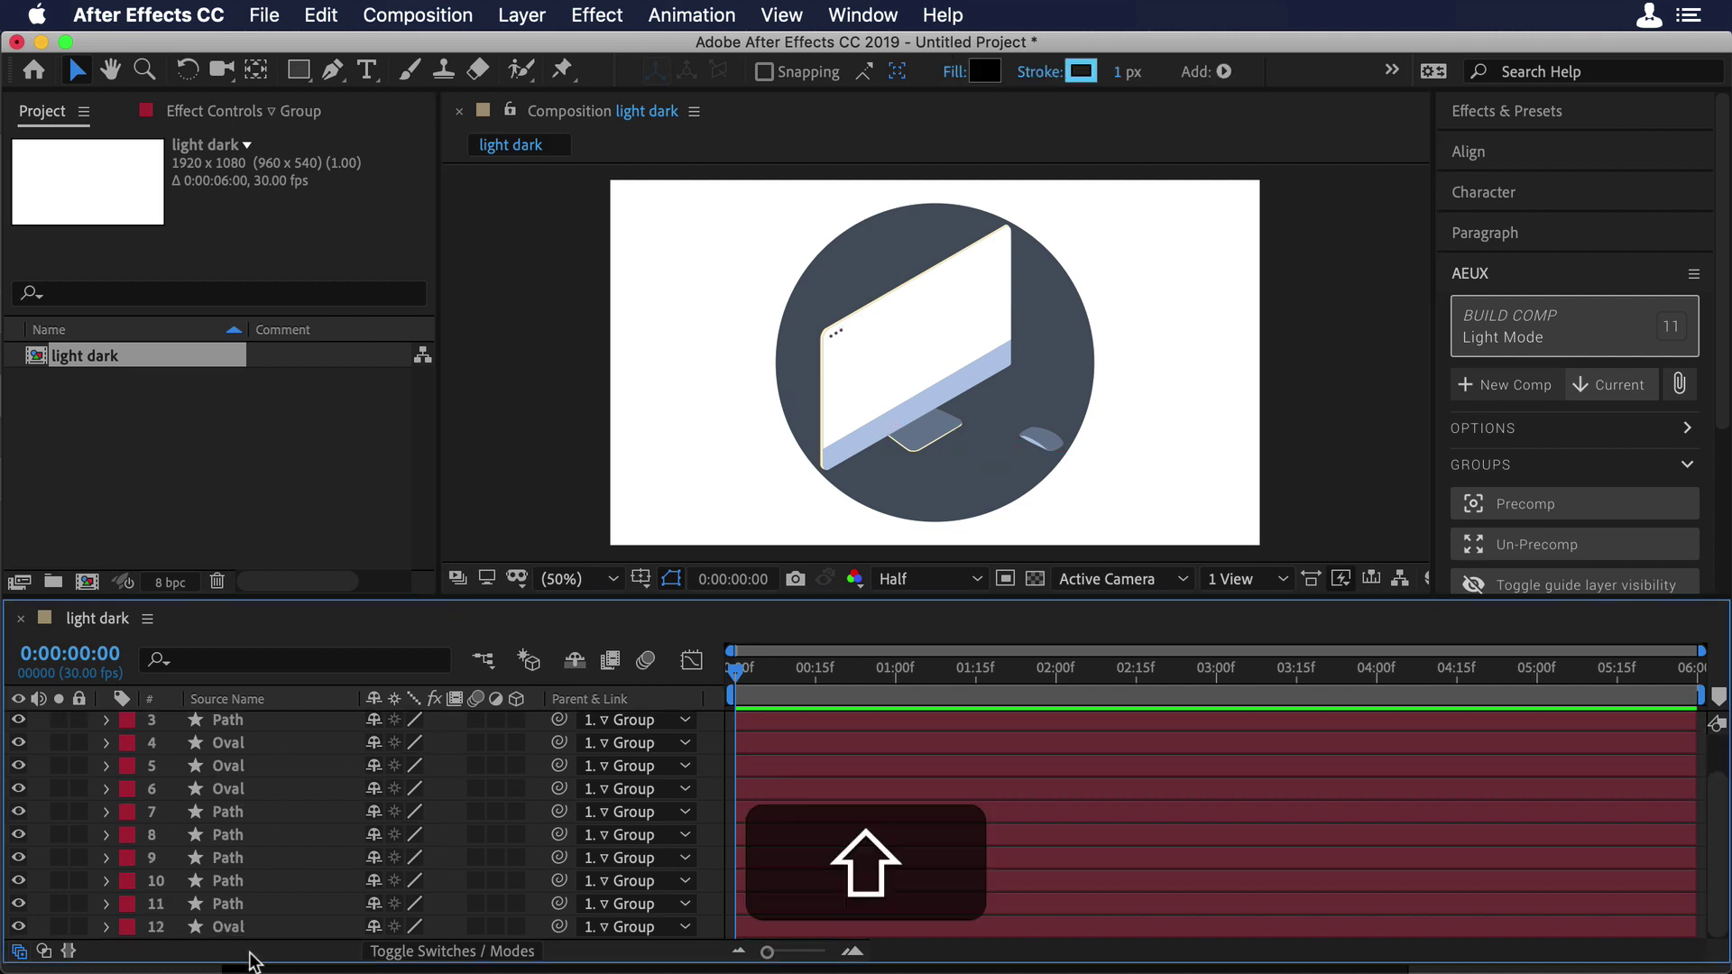
shift+click(249, 929)
shift+click(249, 931)
scroll(287, 835, up, 2)
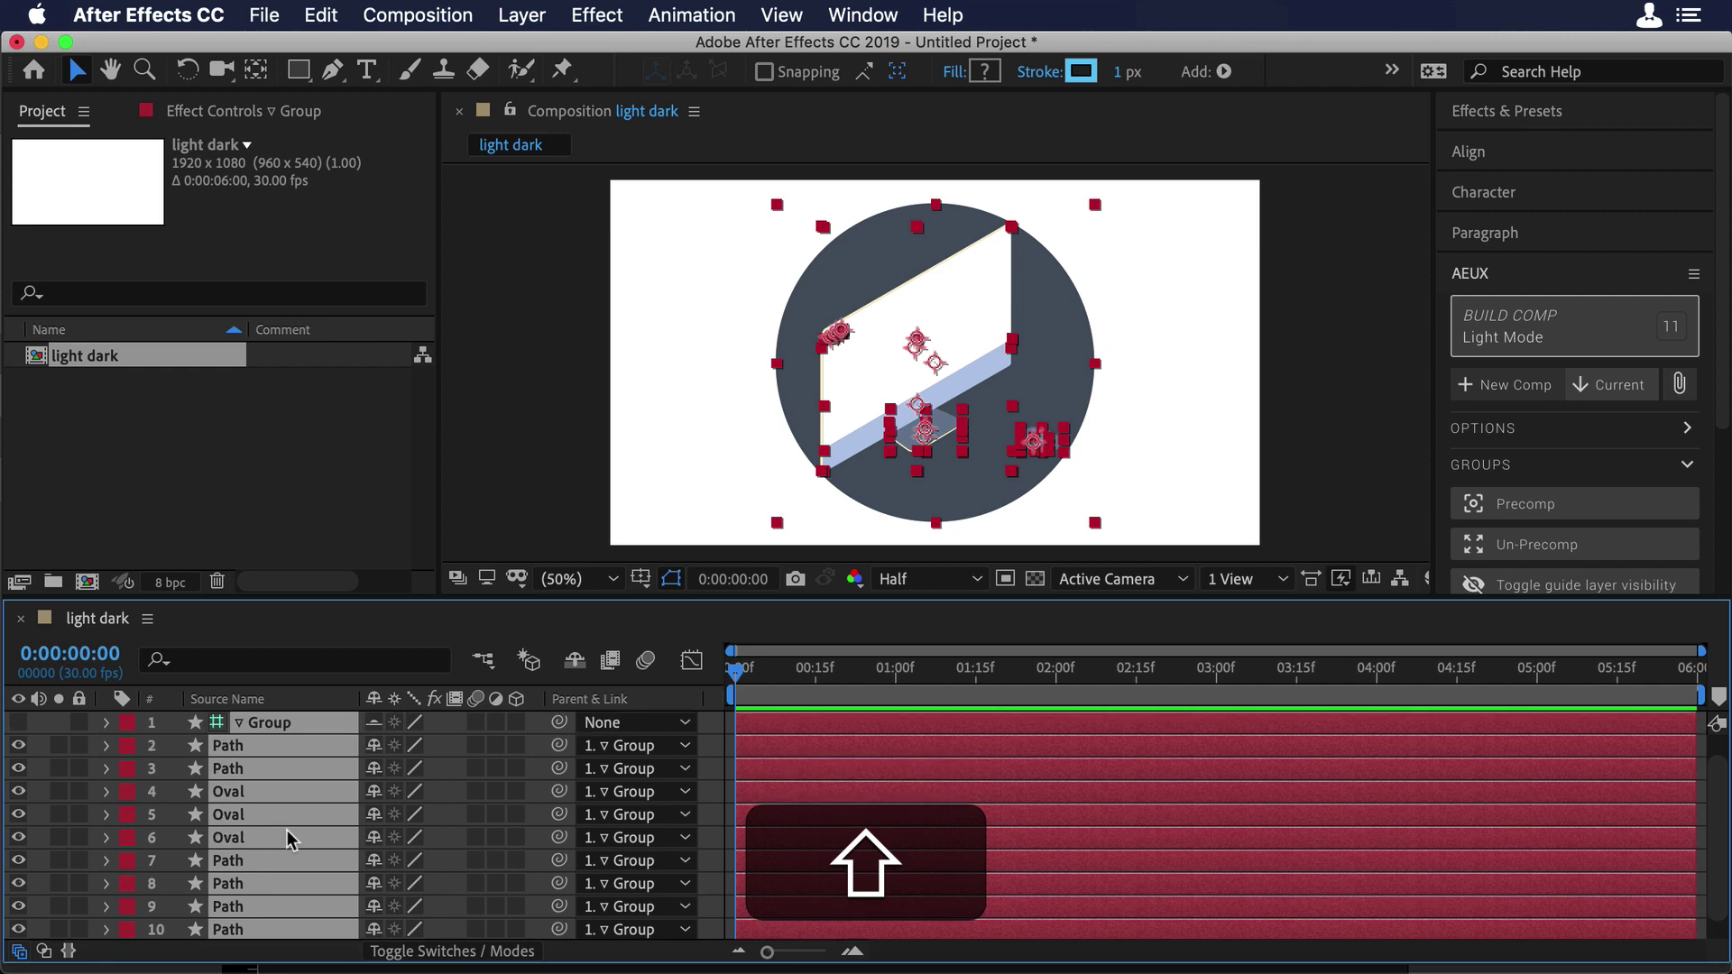
- Pre-compose the selected artwork layers into a precomp named 'light'
right_click(261, 756)
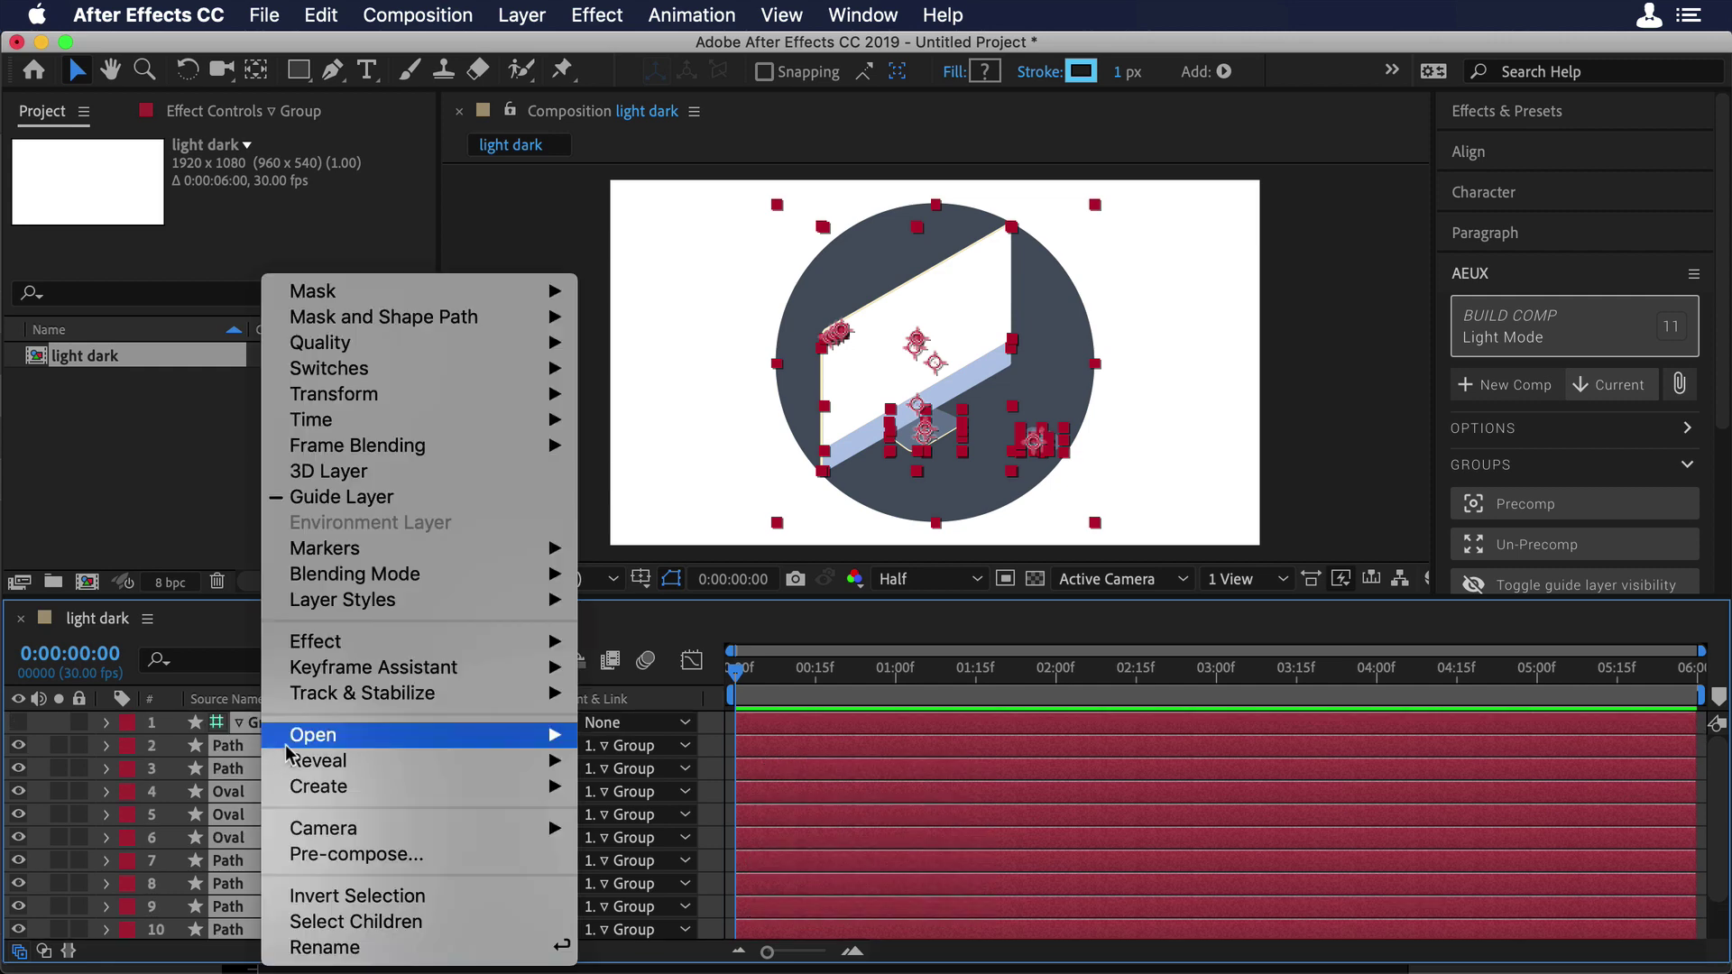
click(341, 854)
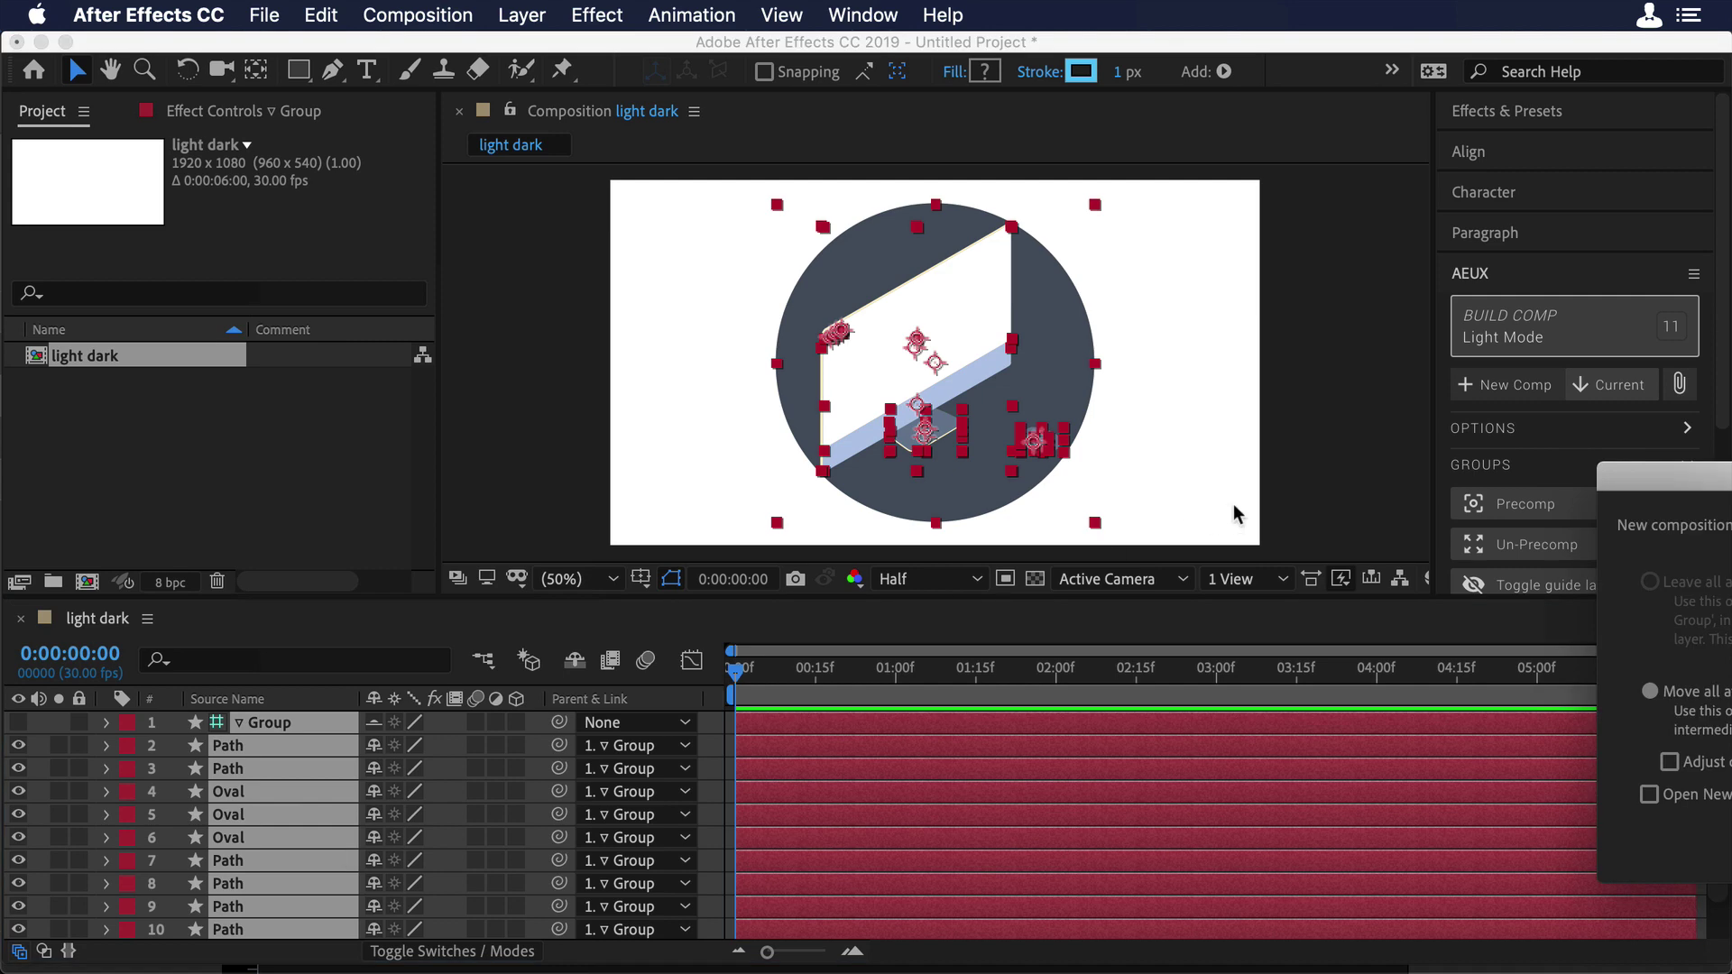
drag(1628, 473, 455, 414)
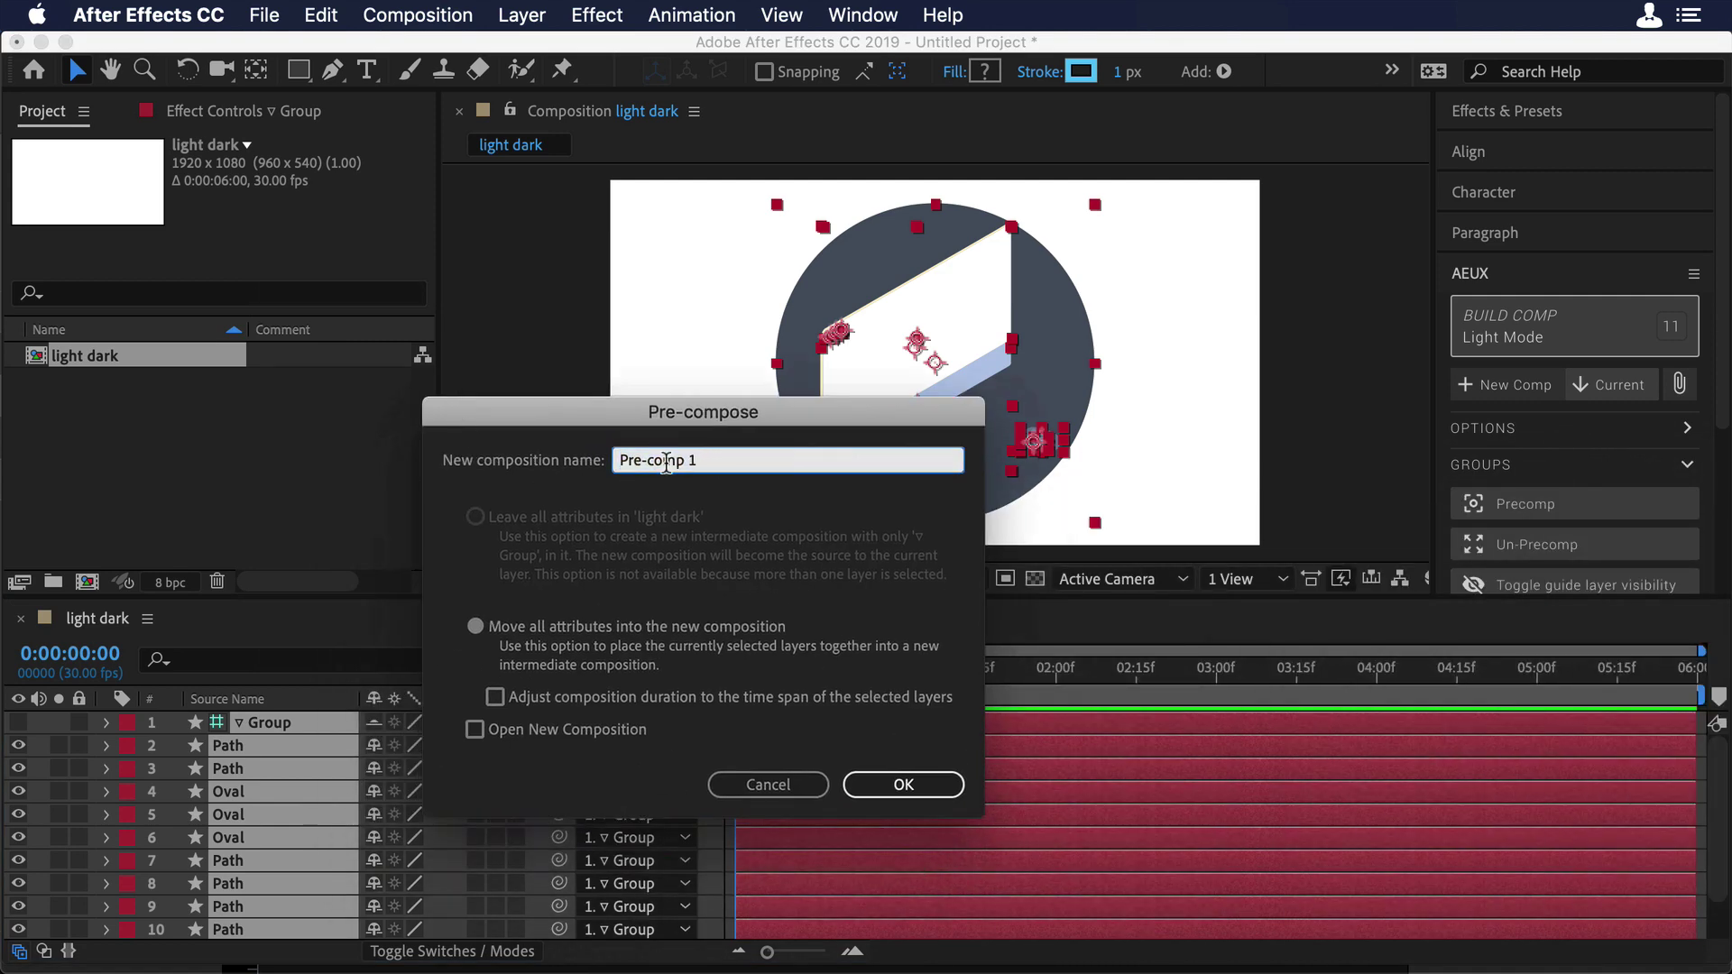
text(light)
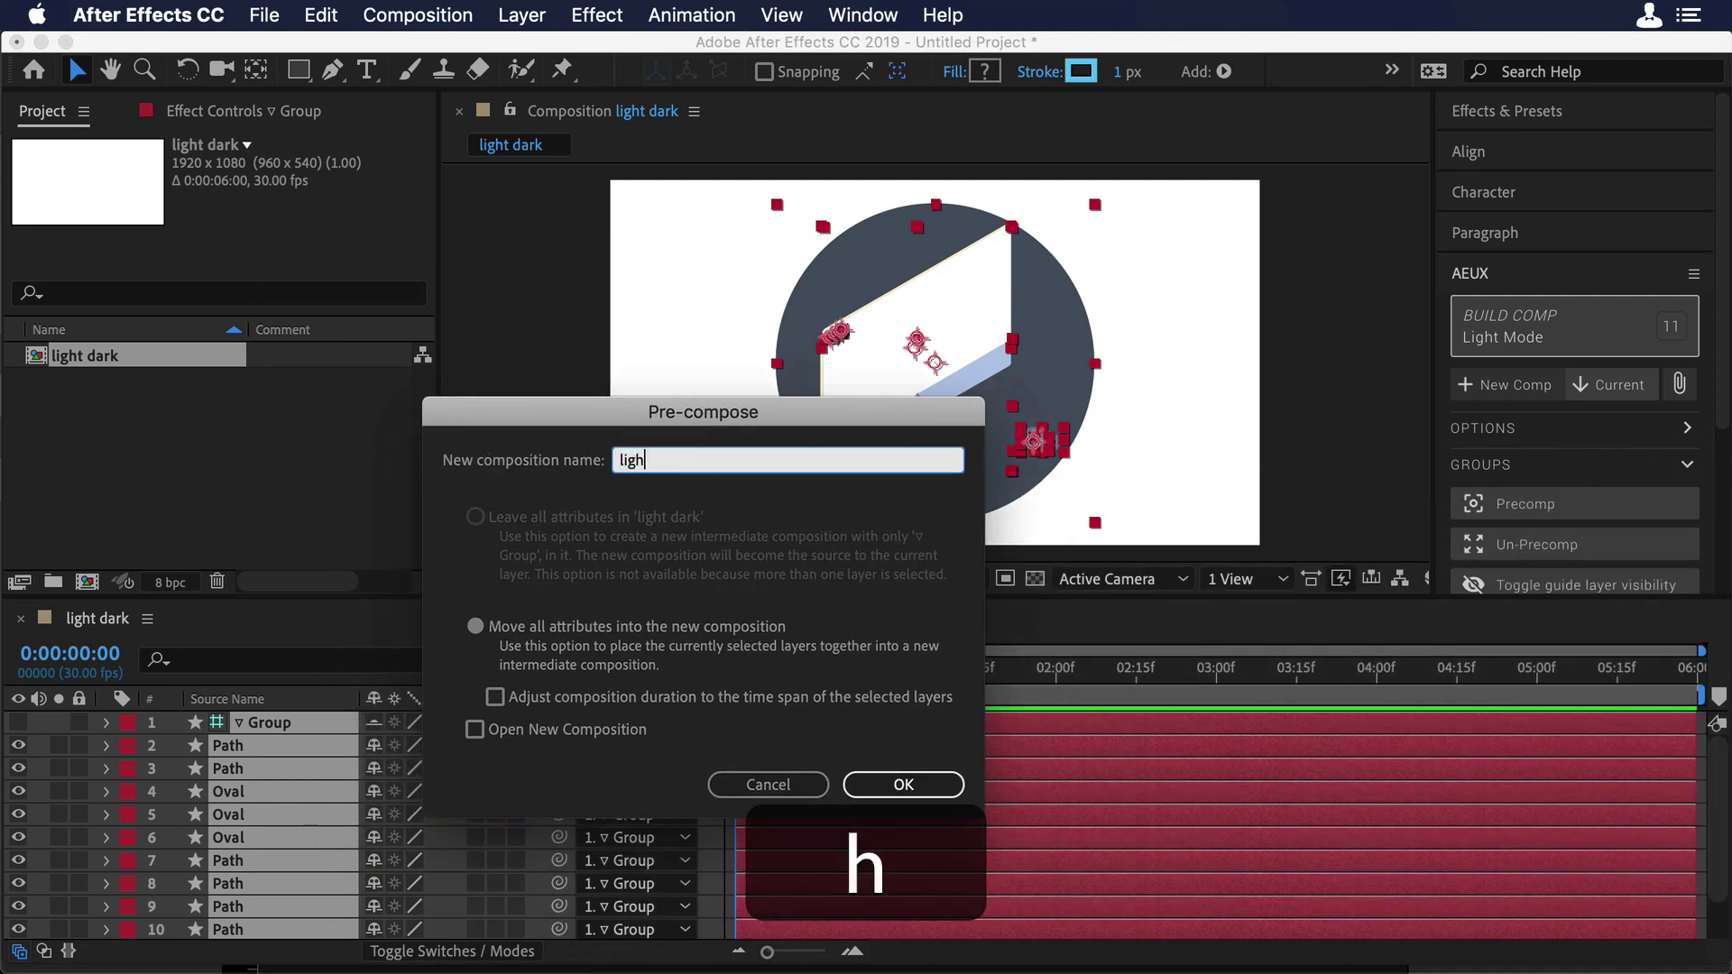
click(903, 783)
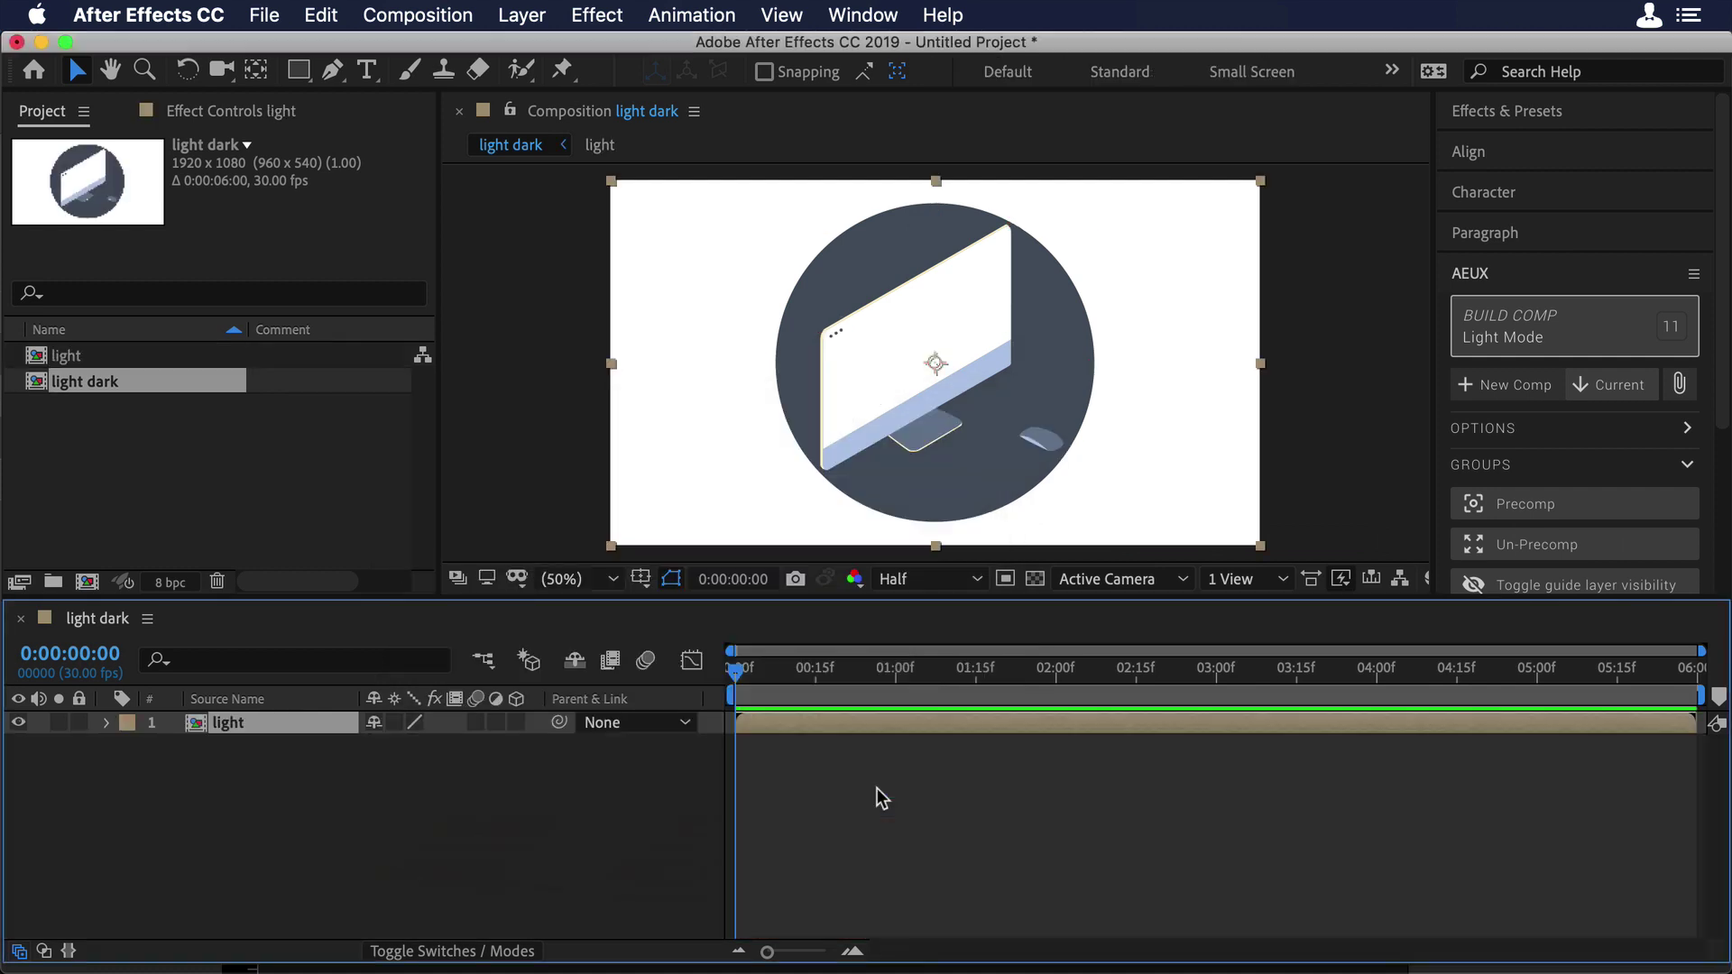
click(564, 783)
- Back in Sketch, send the Dark Mode artboard's layers to After Effects via AEUX
key(super+Tab)
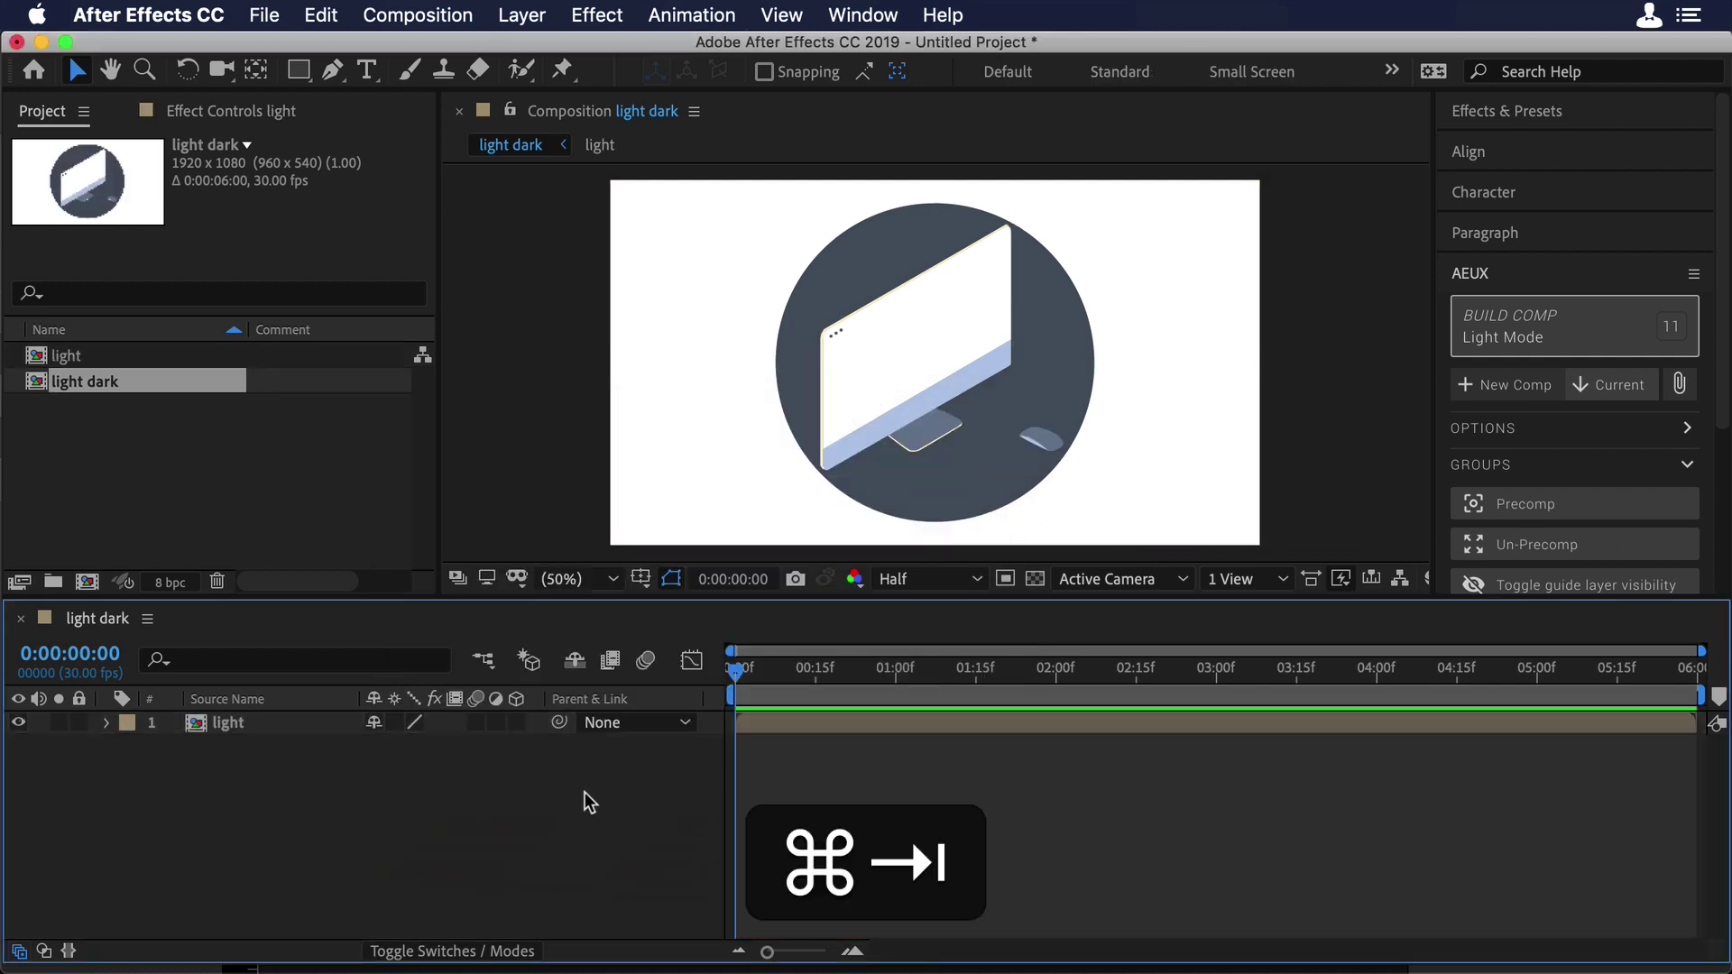
key(super+Tab)
key(super+Tab)
key(super+Tab)
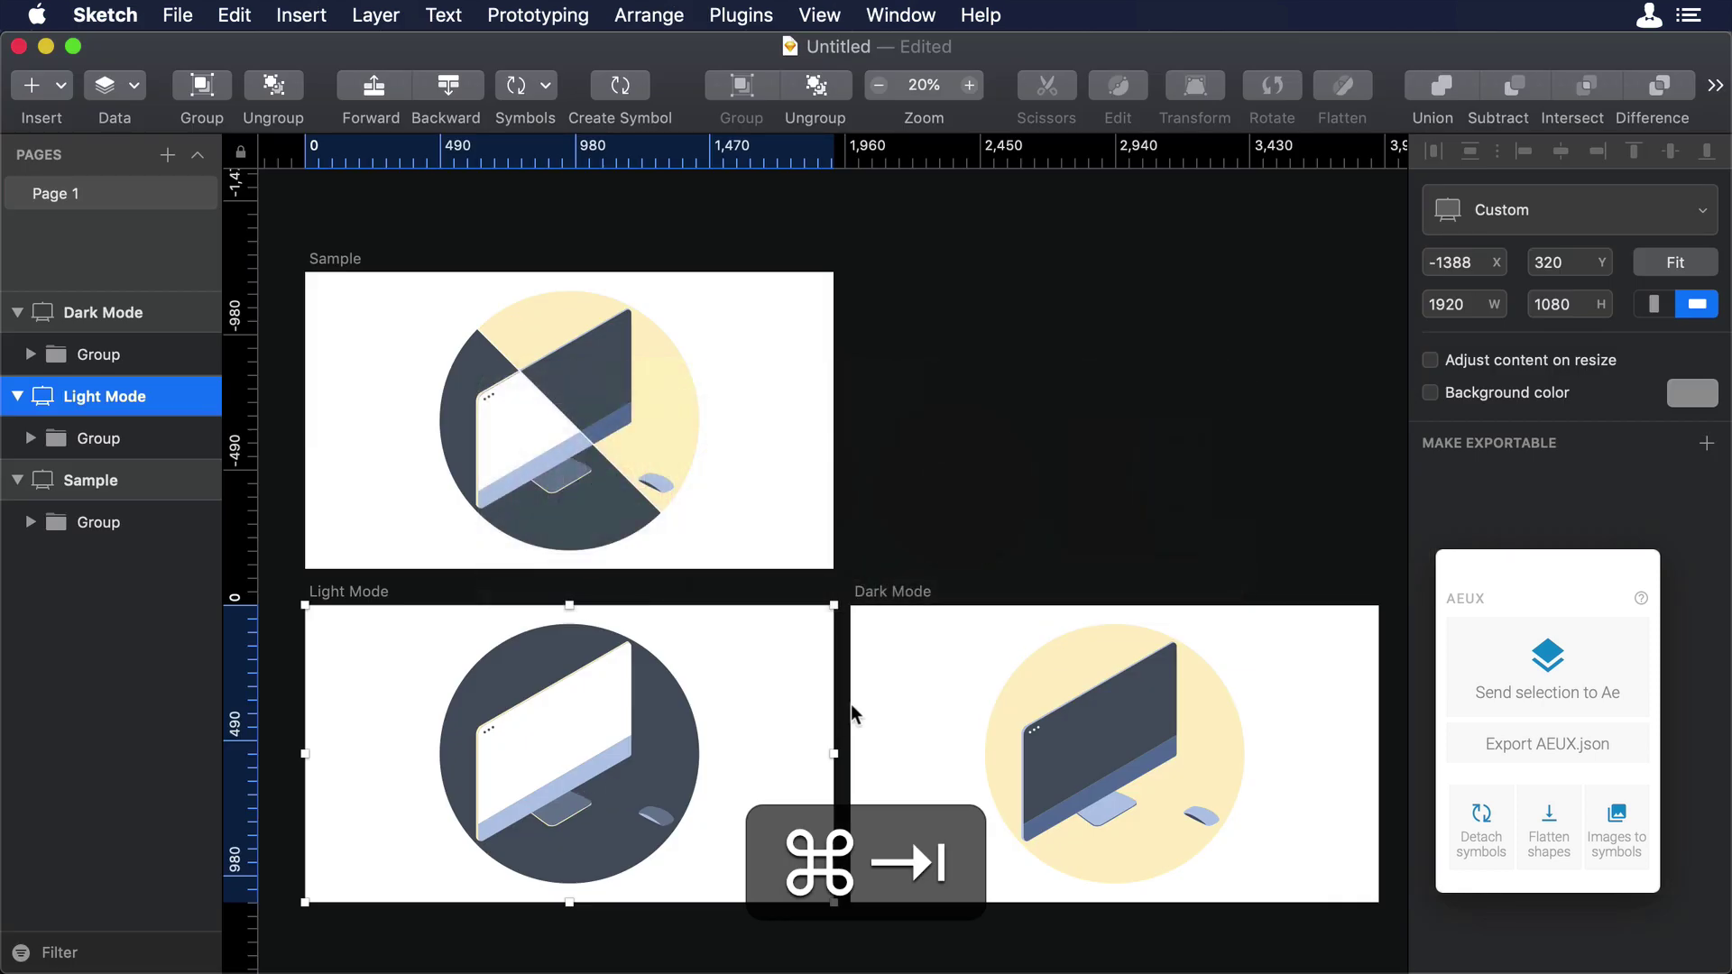
click(897, 592)
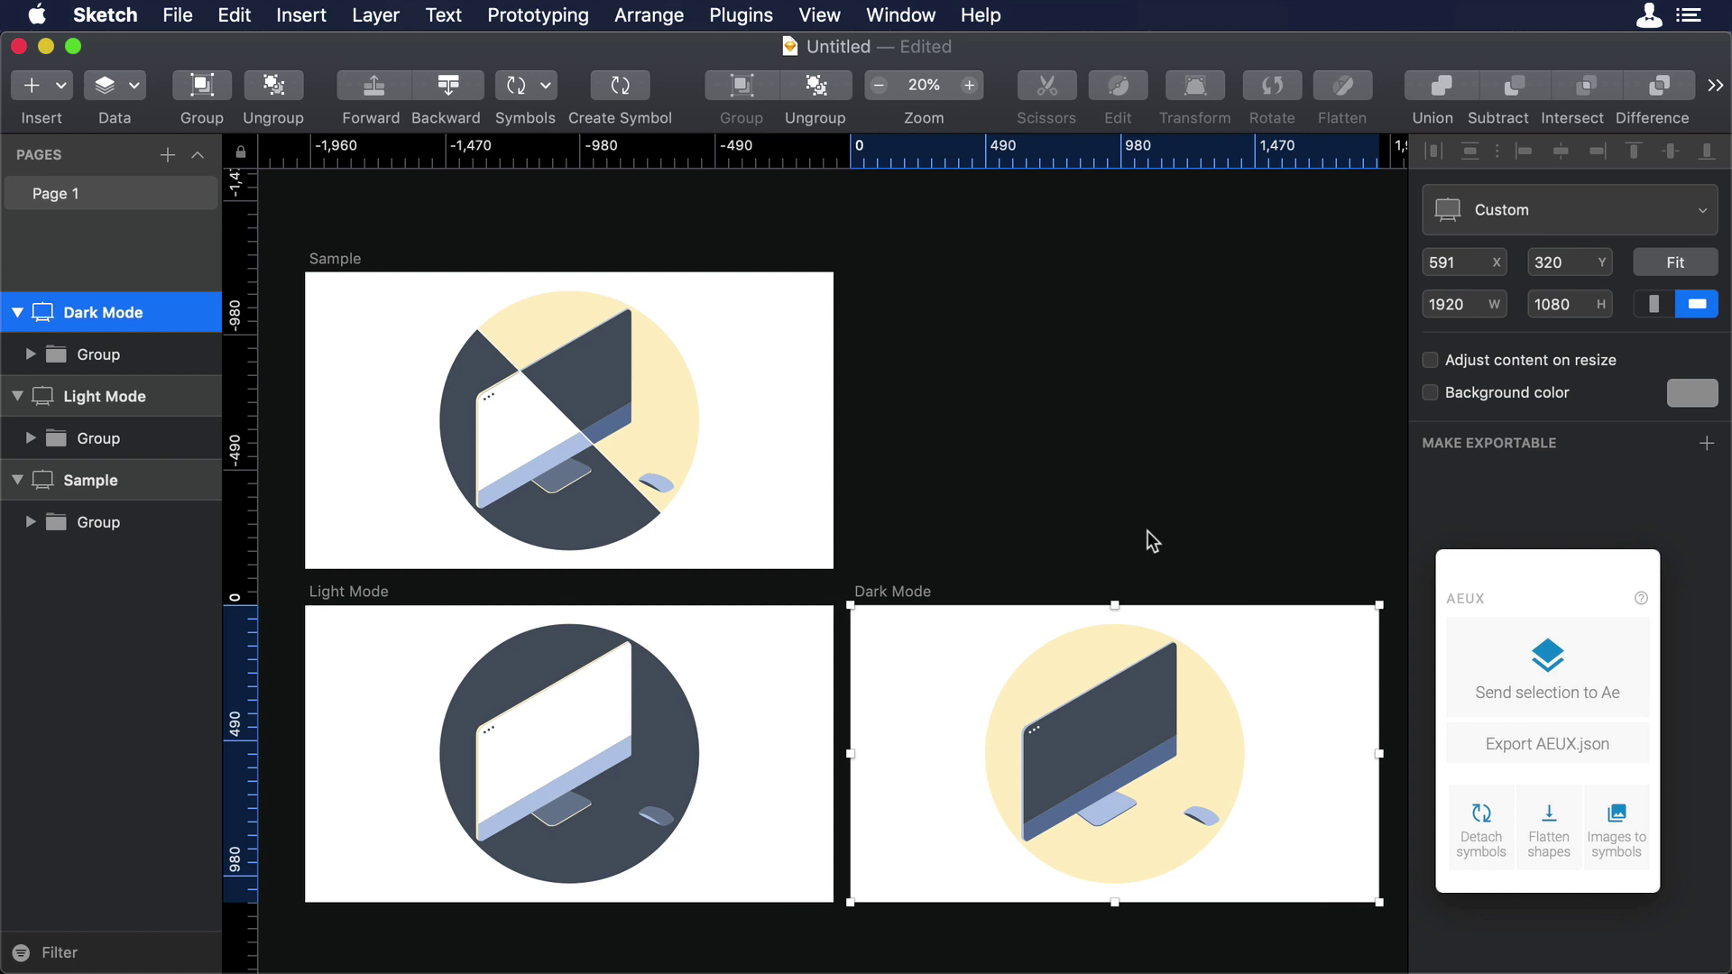
click(1548, 663)
key(super+Tab)
key(super+Tab)
key(super+Tab)
key(super+Tab)
key(super+Tab)
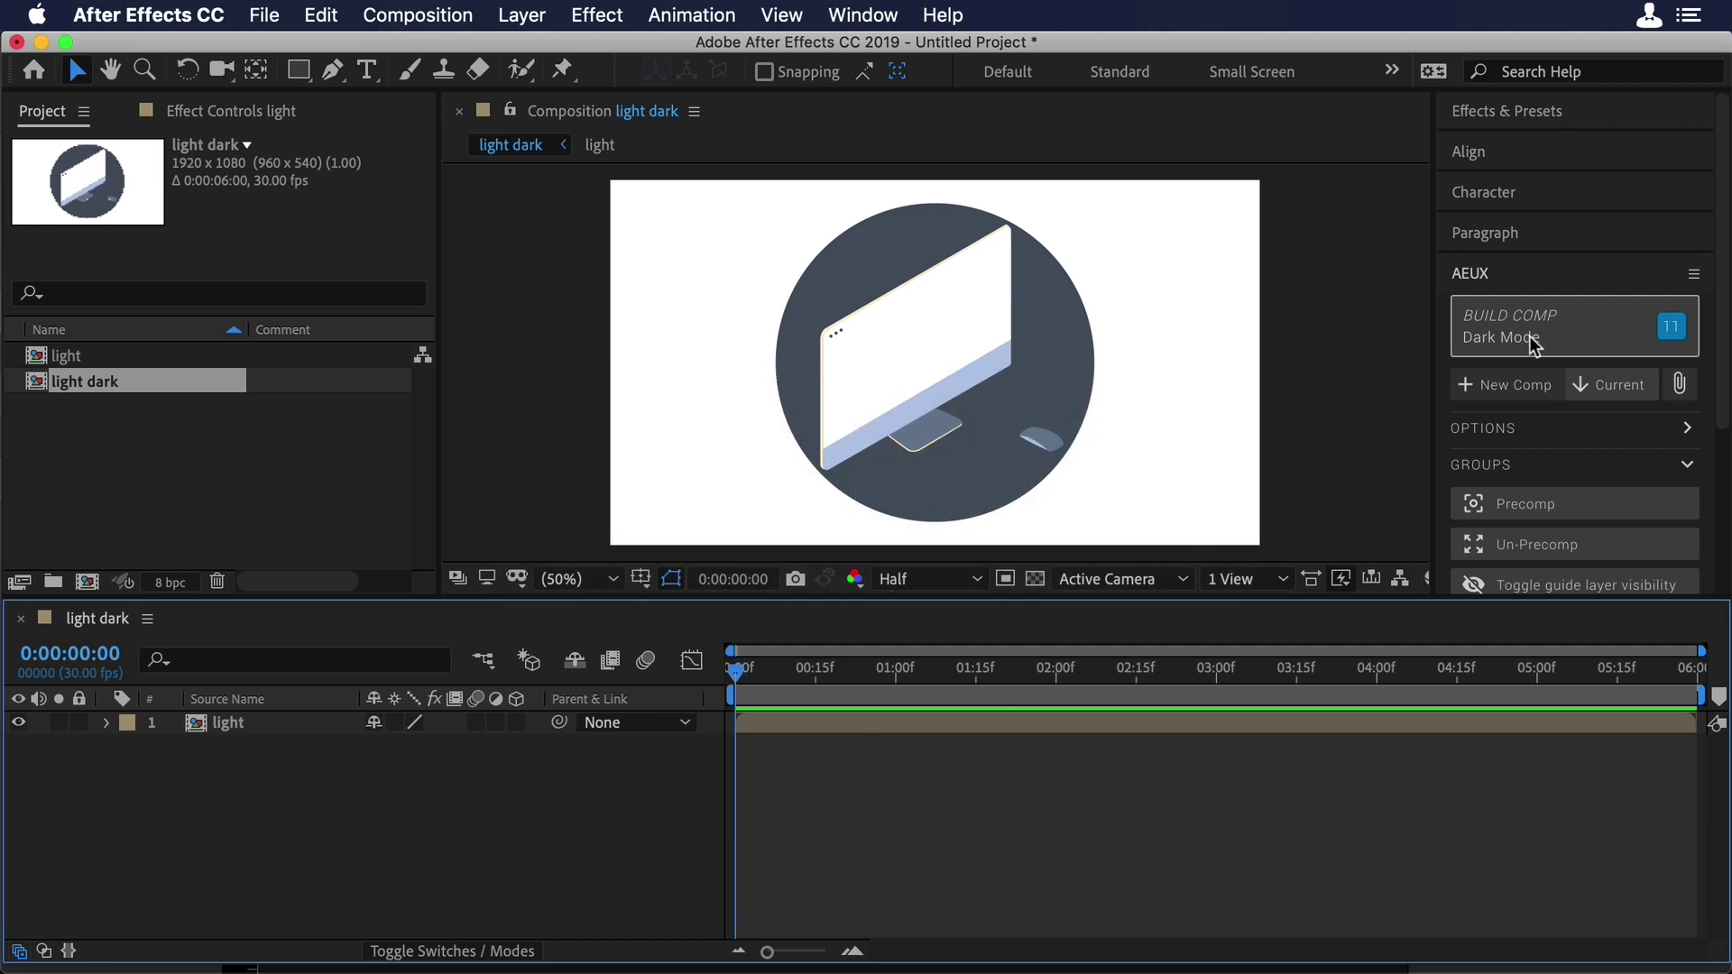
- Build the Dark Mode artwork into the comp and select all its layers
click(1534, 341)
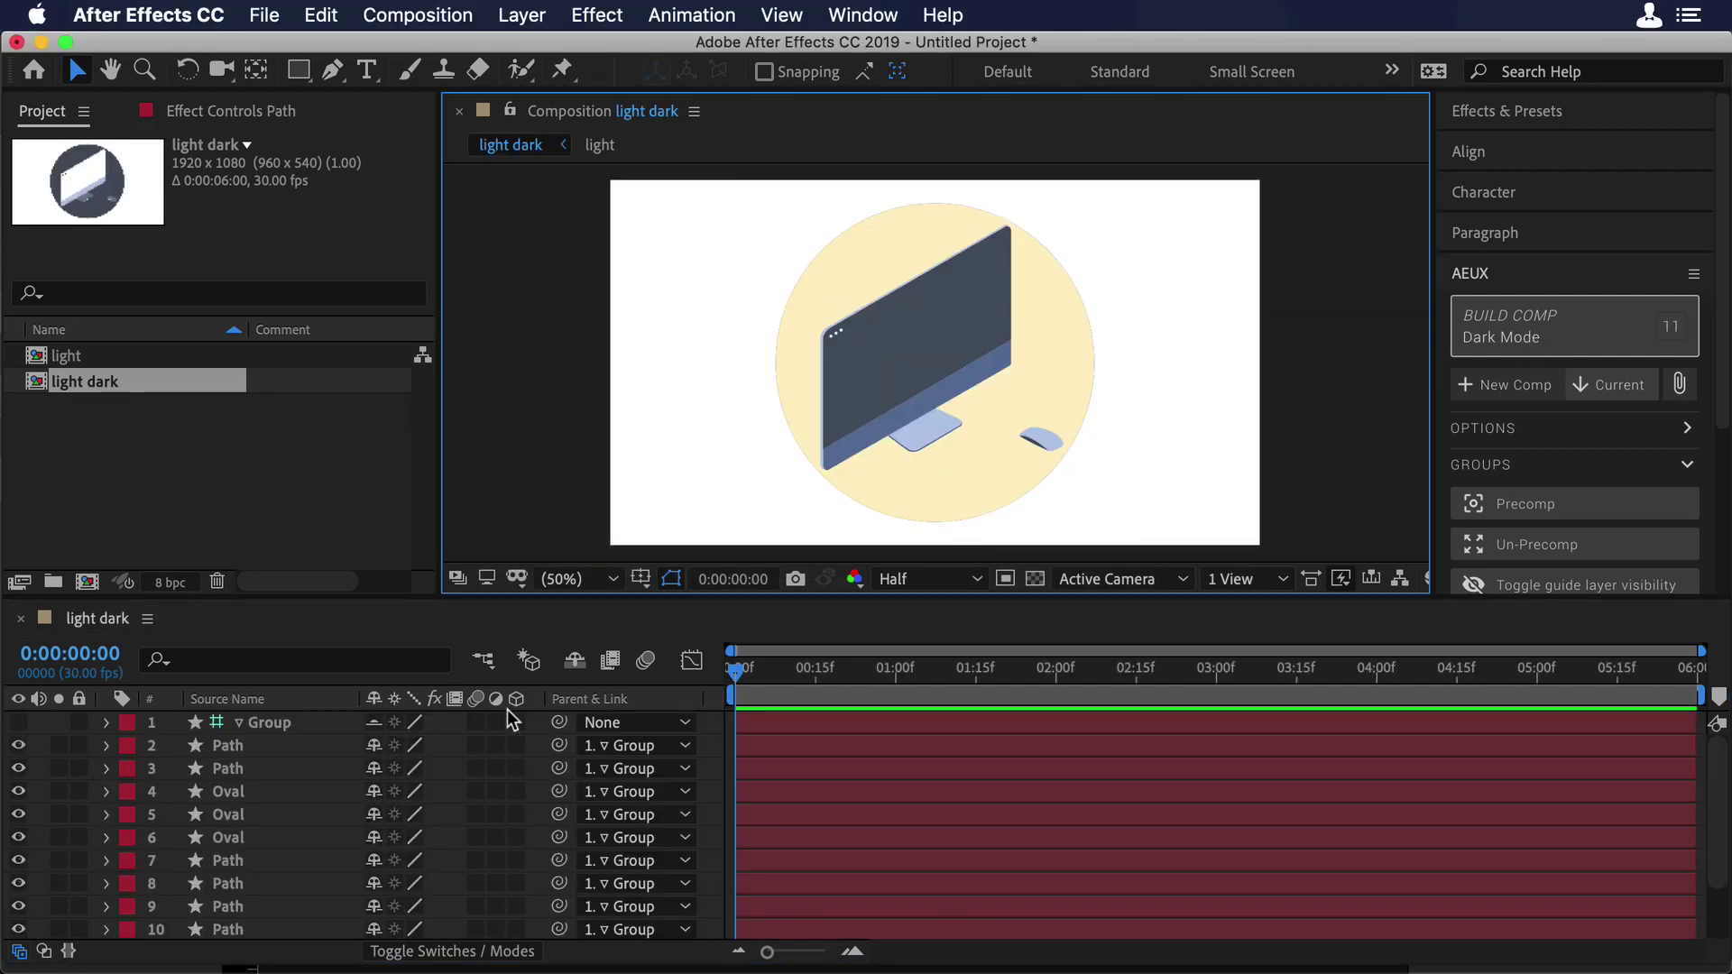
click(272, 723)
scroll(275, 747, down, 3)
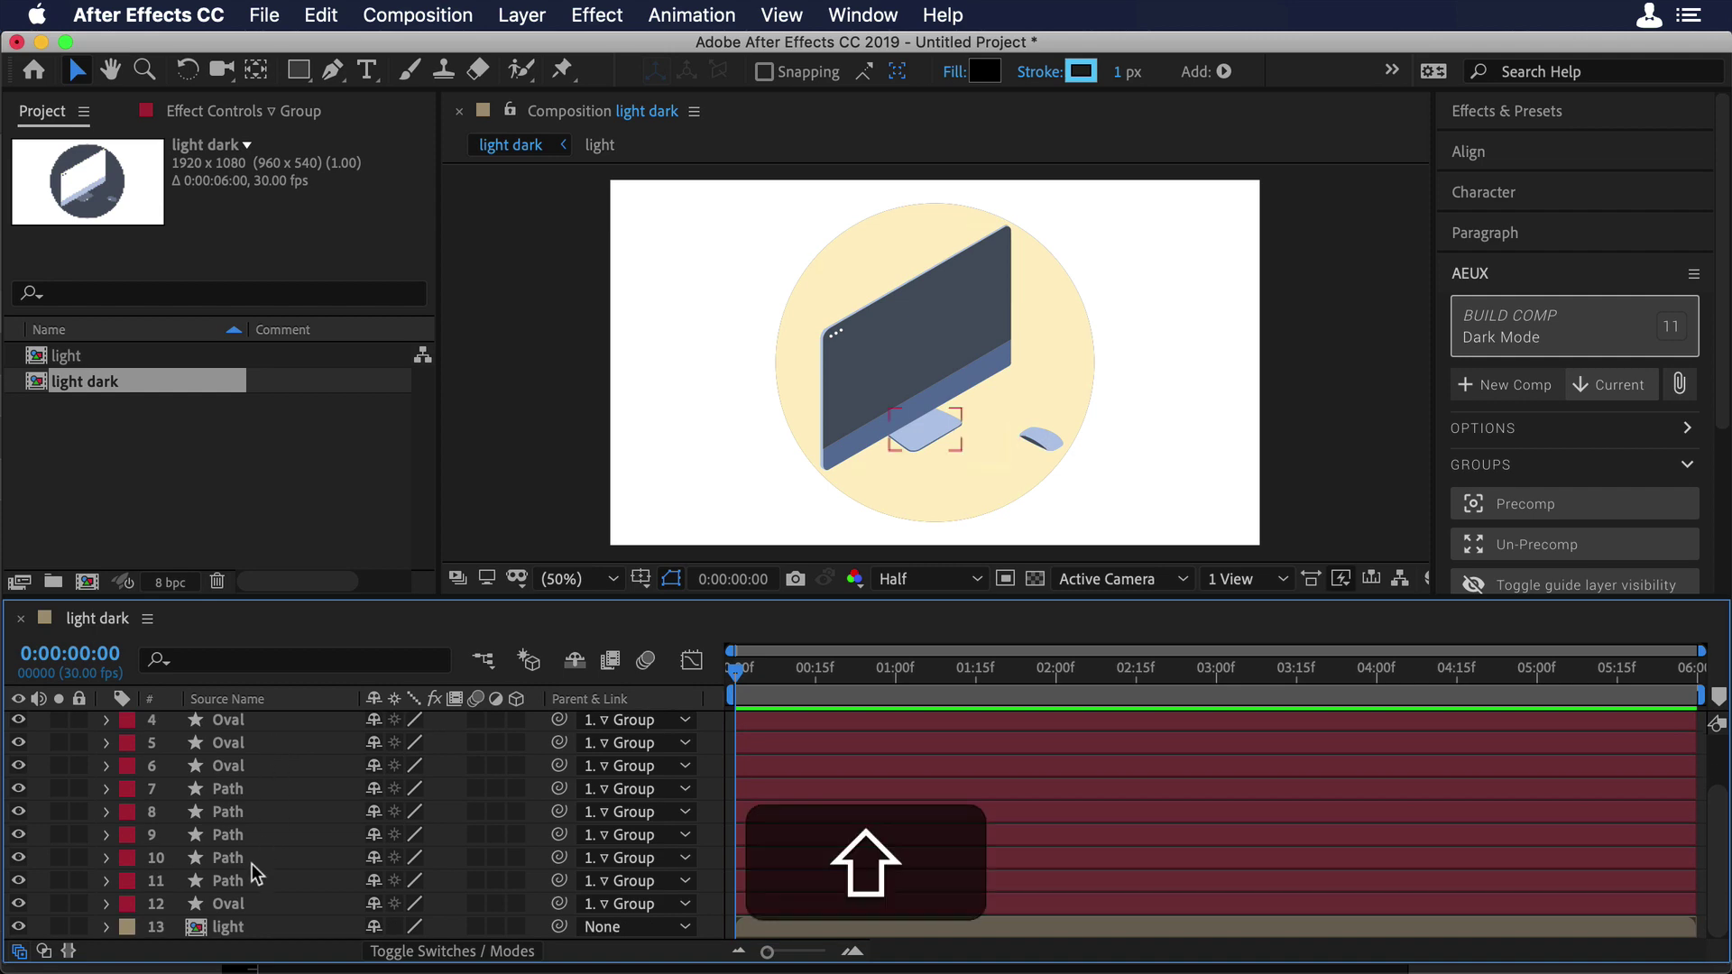
shift+click(239, 904)
- Pre-compose the selected Dark Mode layers into a precomp named 'dark'
right_click(239, 906)
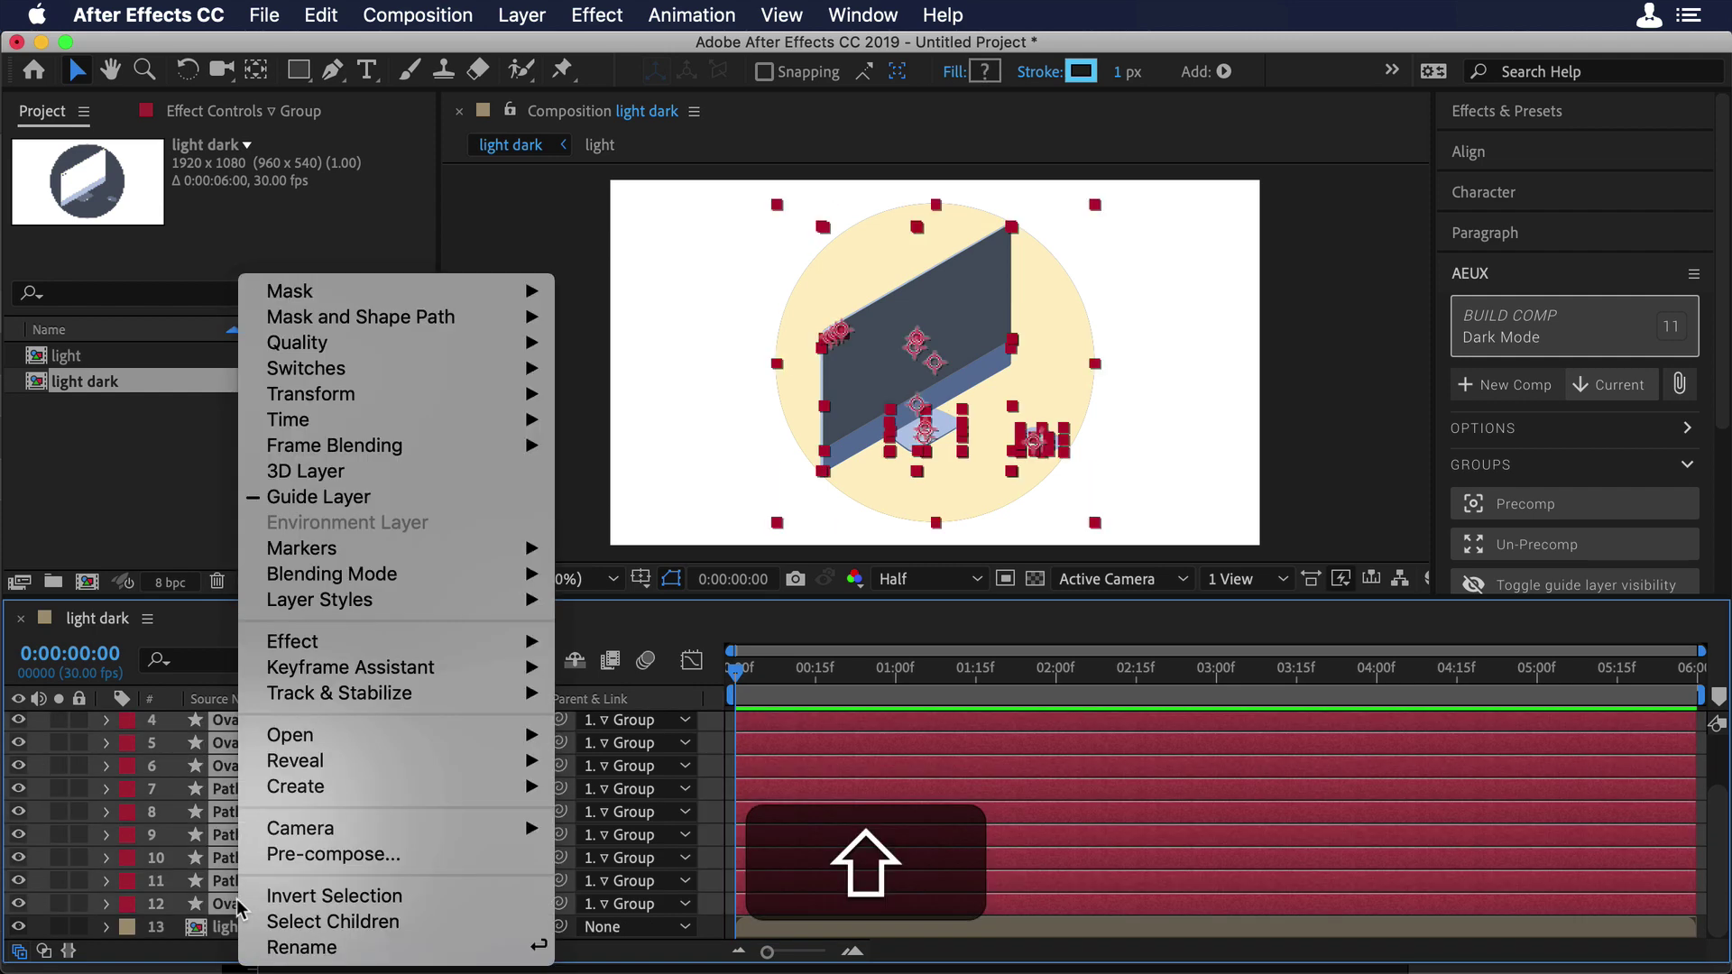
click(305, 859)
text(dark)
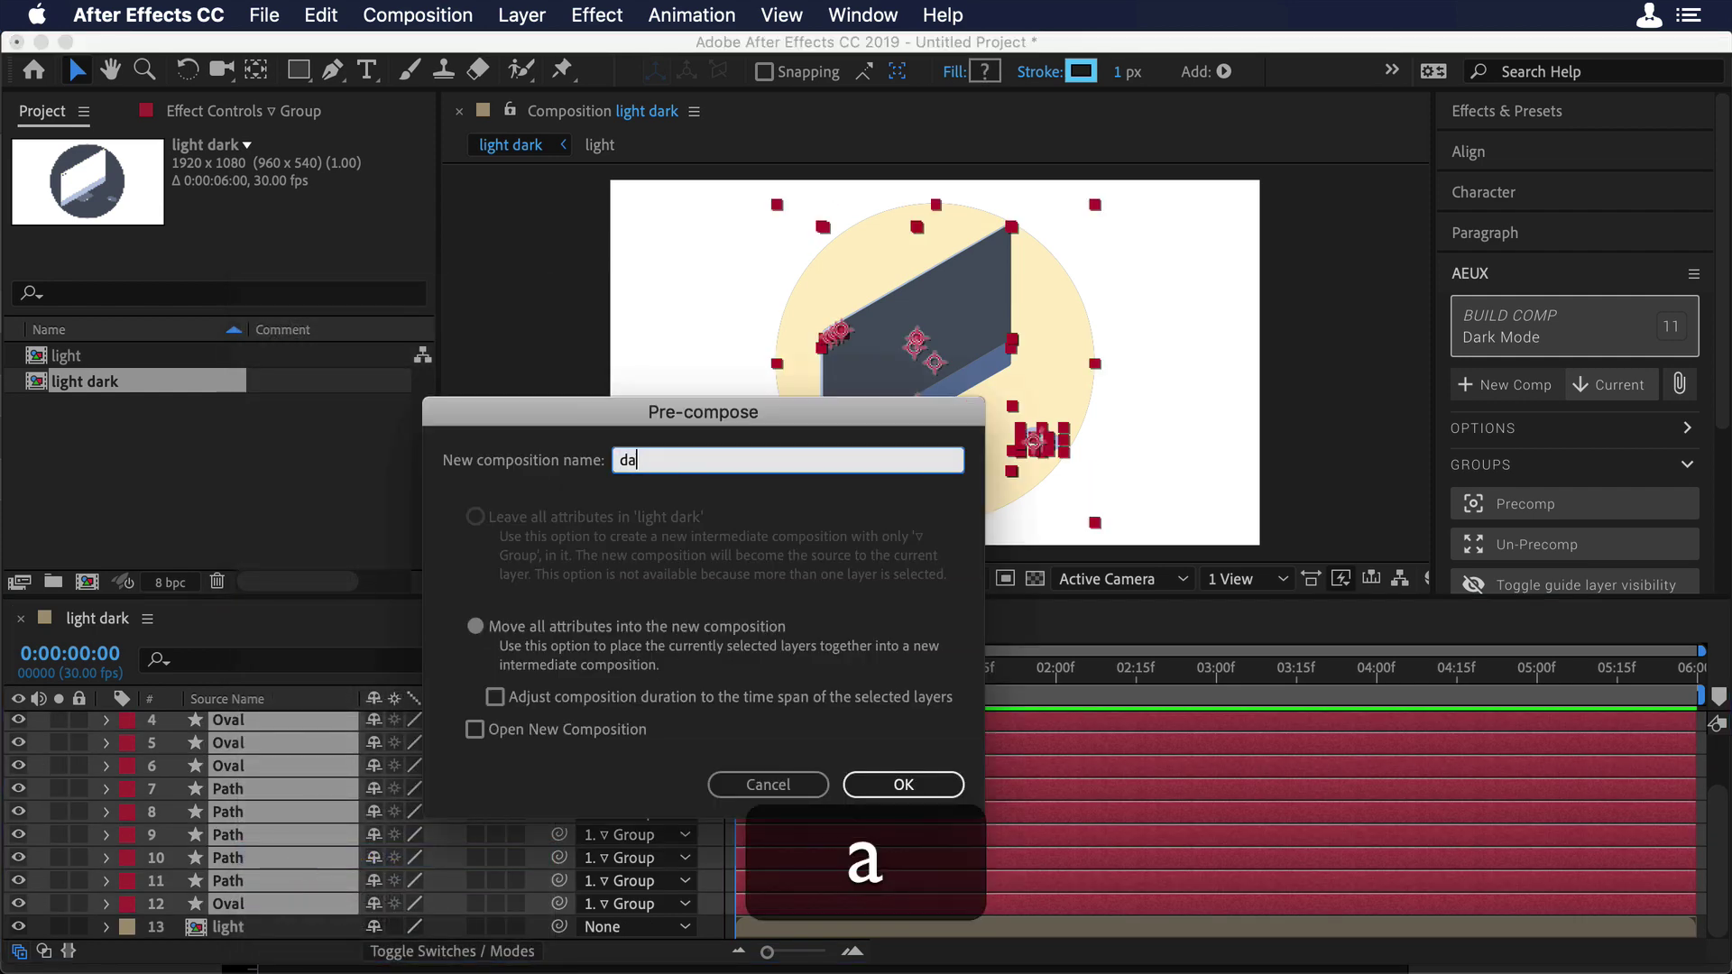
click(864, 783)
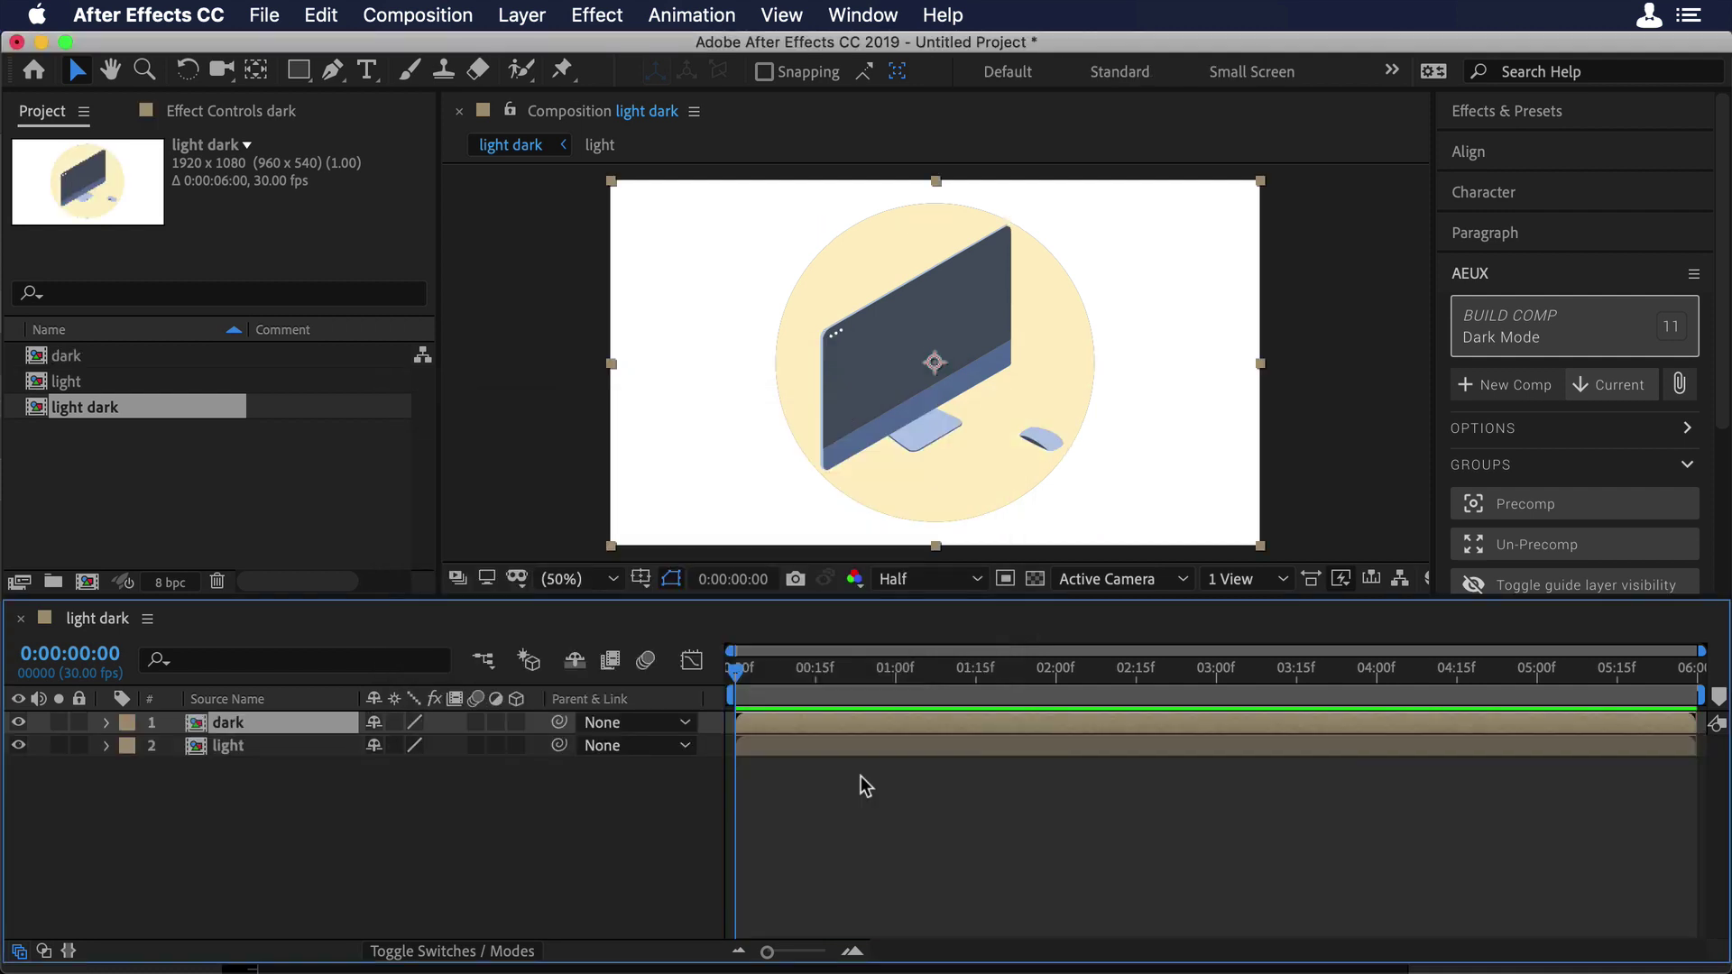
click(374, 816)
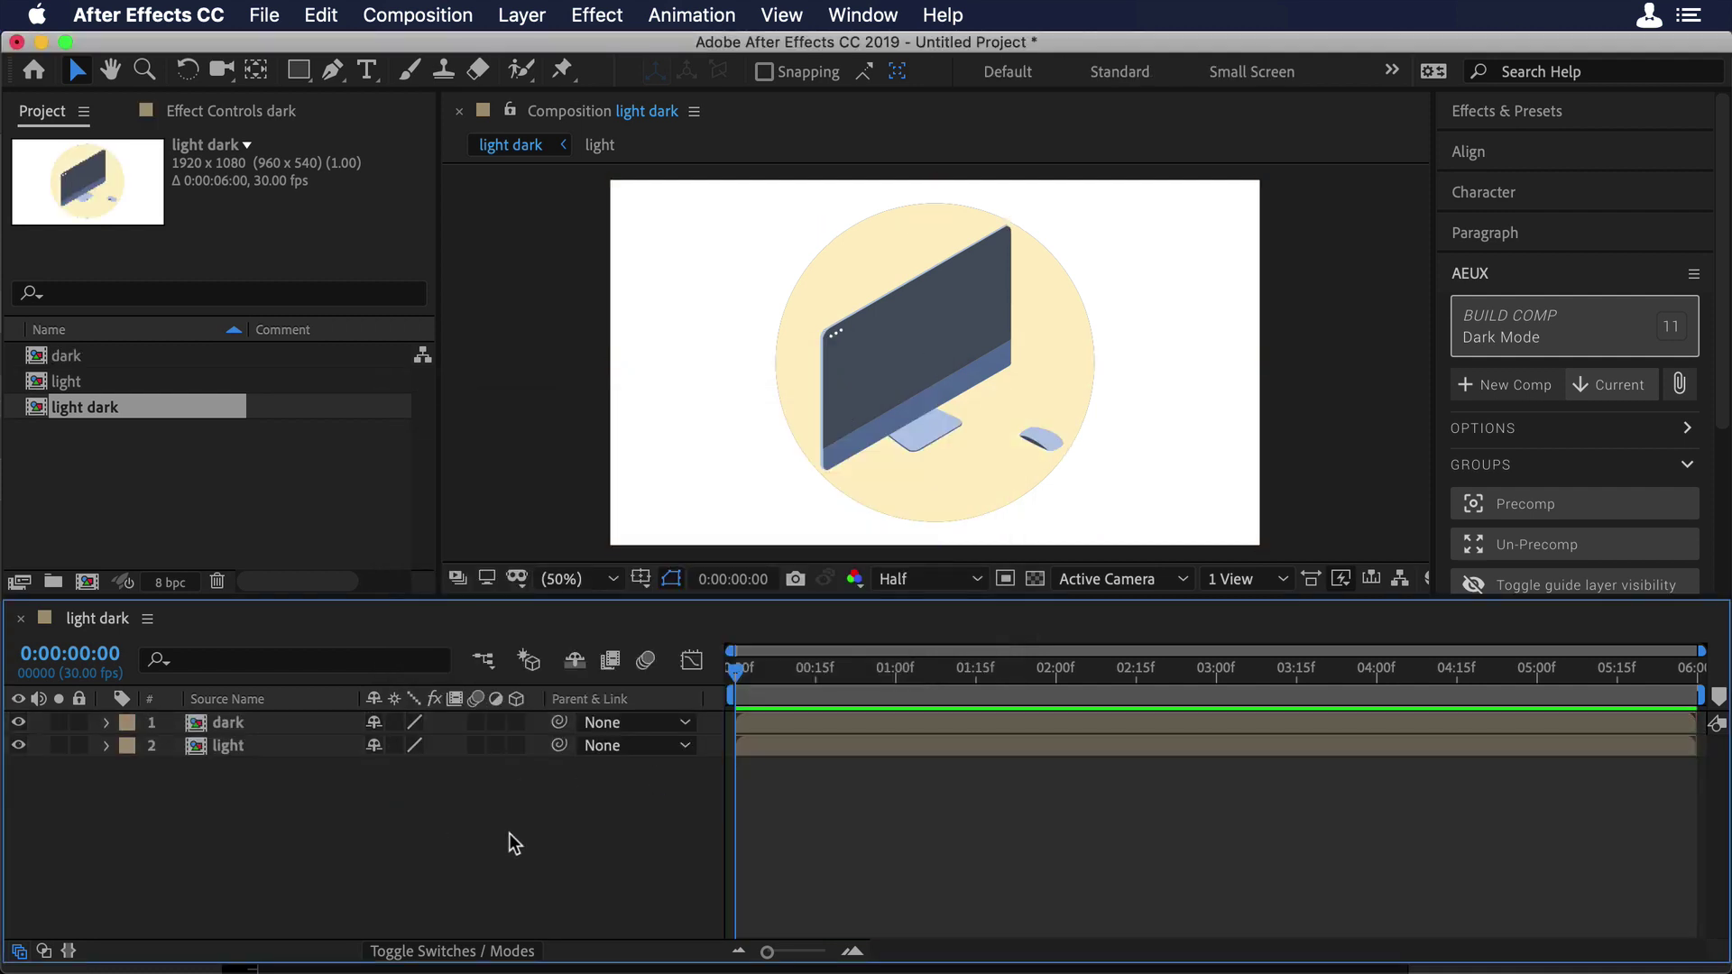
- Draw a white rectangle over the comp's top-left area and lower its opacity to 76%
click(299, 71)
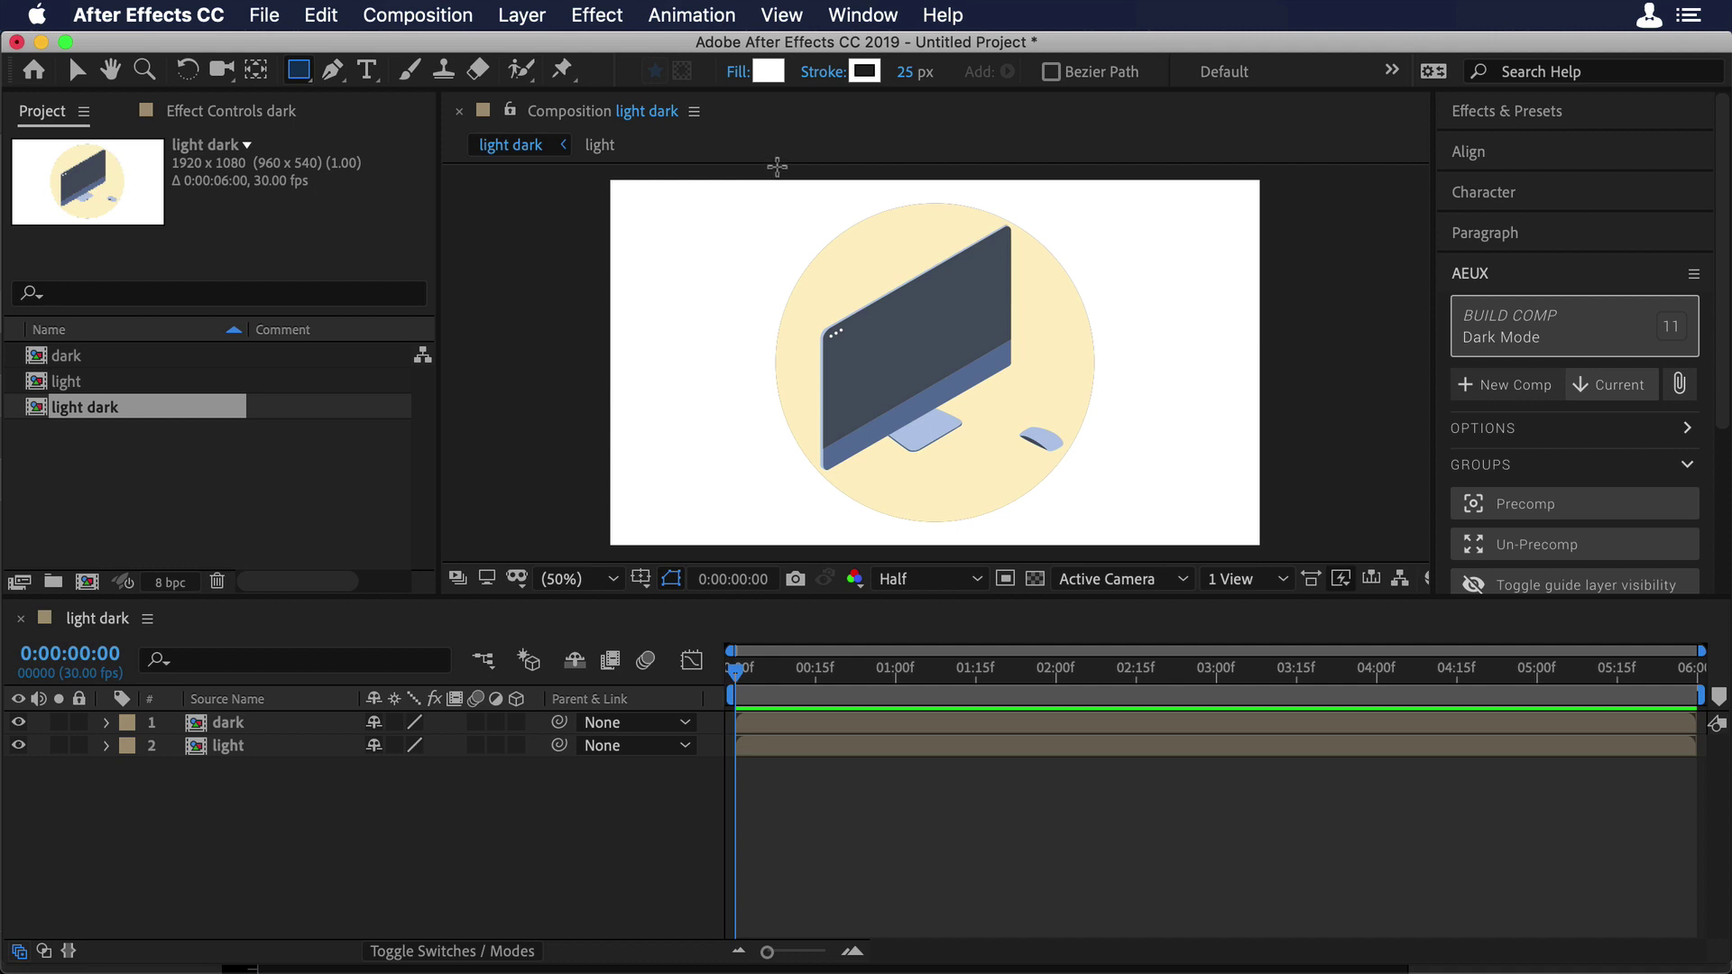
mouse_move(777, 167)
mouse_down()
mouse_move(869, 351)
mouse_move(912, 537)
mouse_move(1056, 523)
mouse_move(1095, 557)
mouse_up()
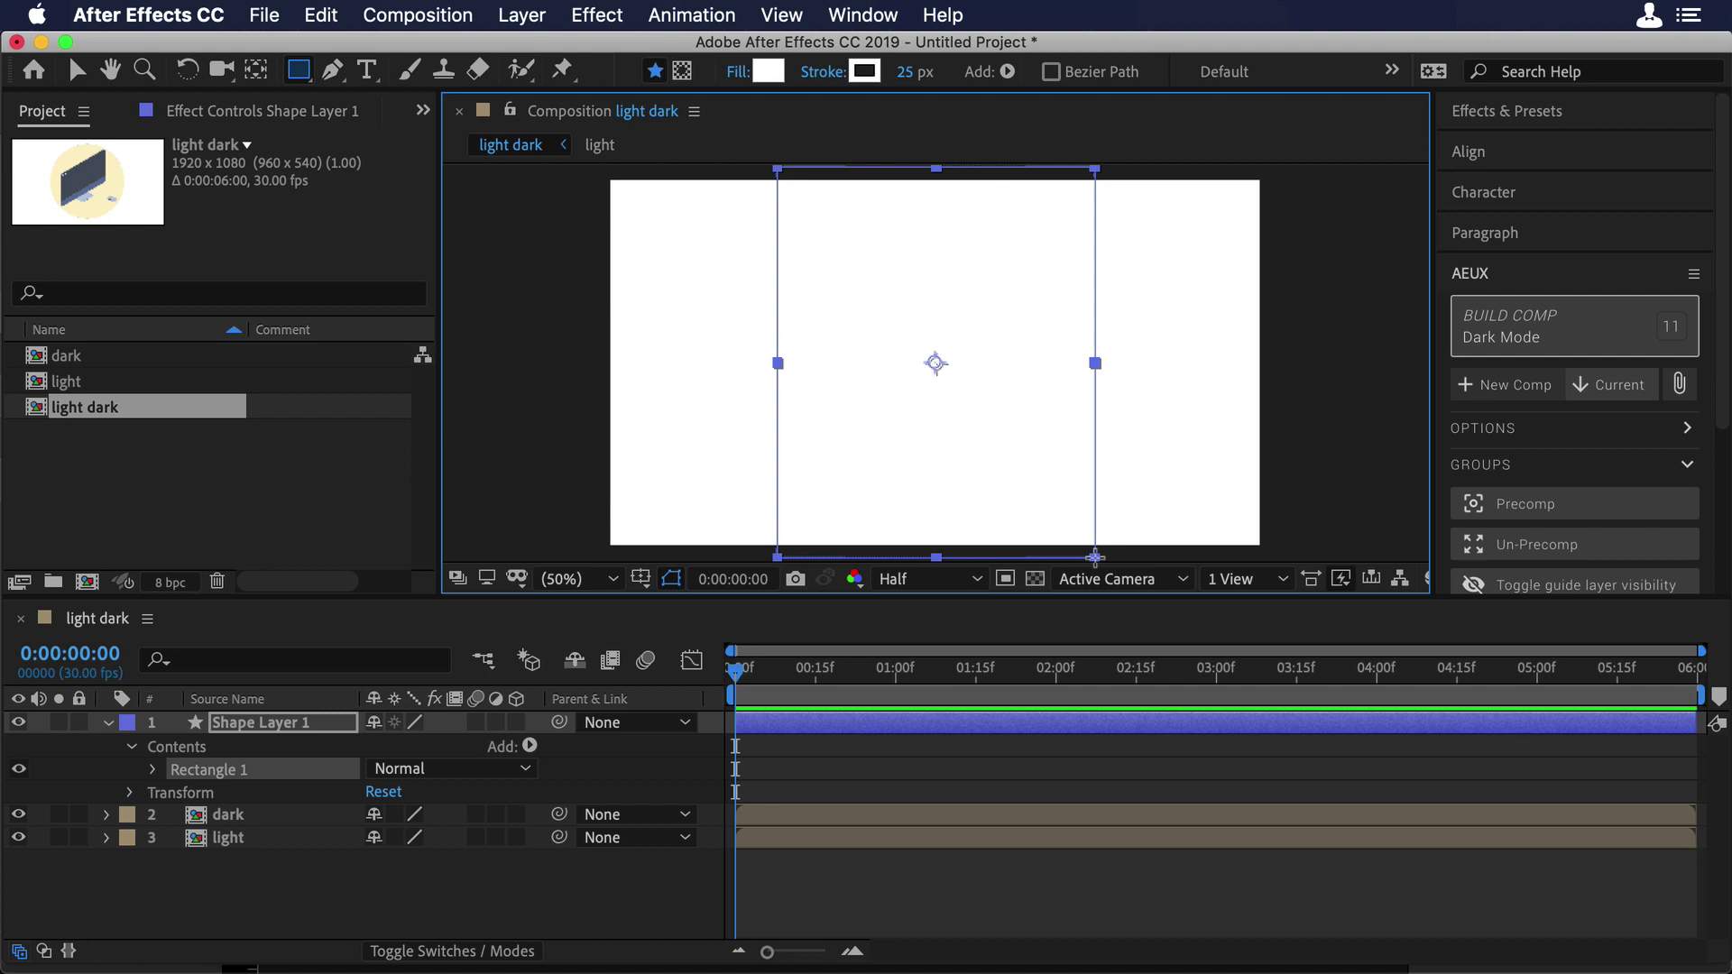
click(131, 796)
click(131, 794)
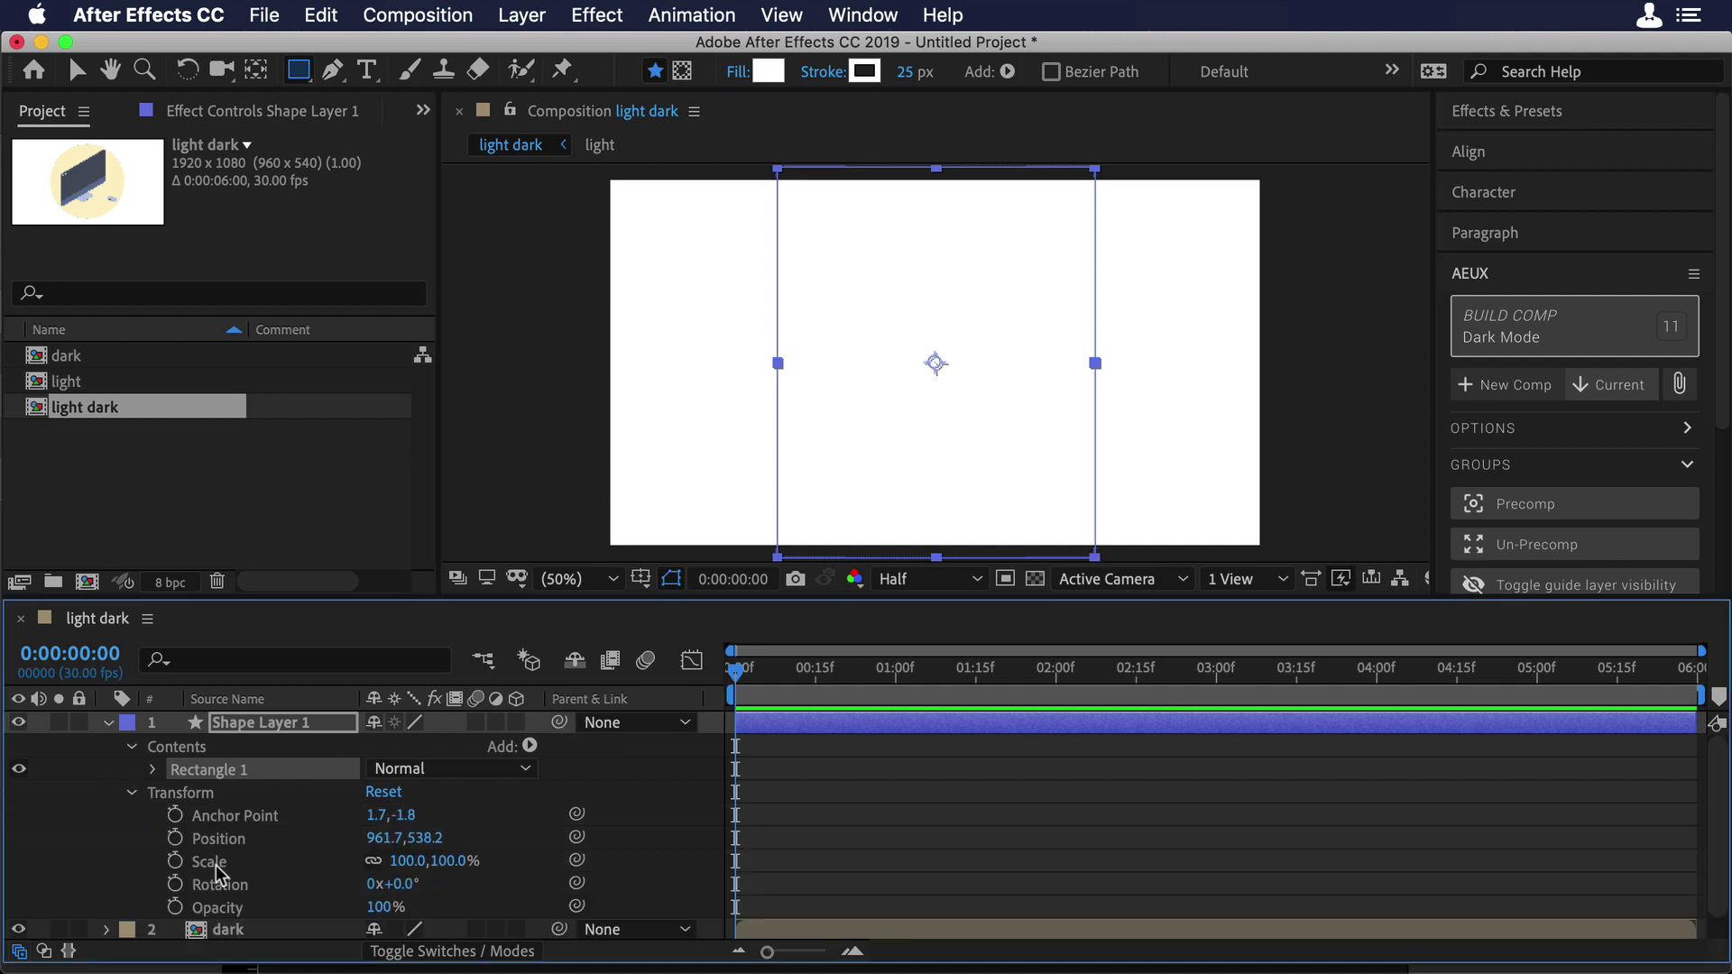
drag(379, 906, 353, 908)
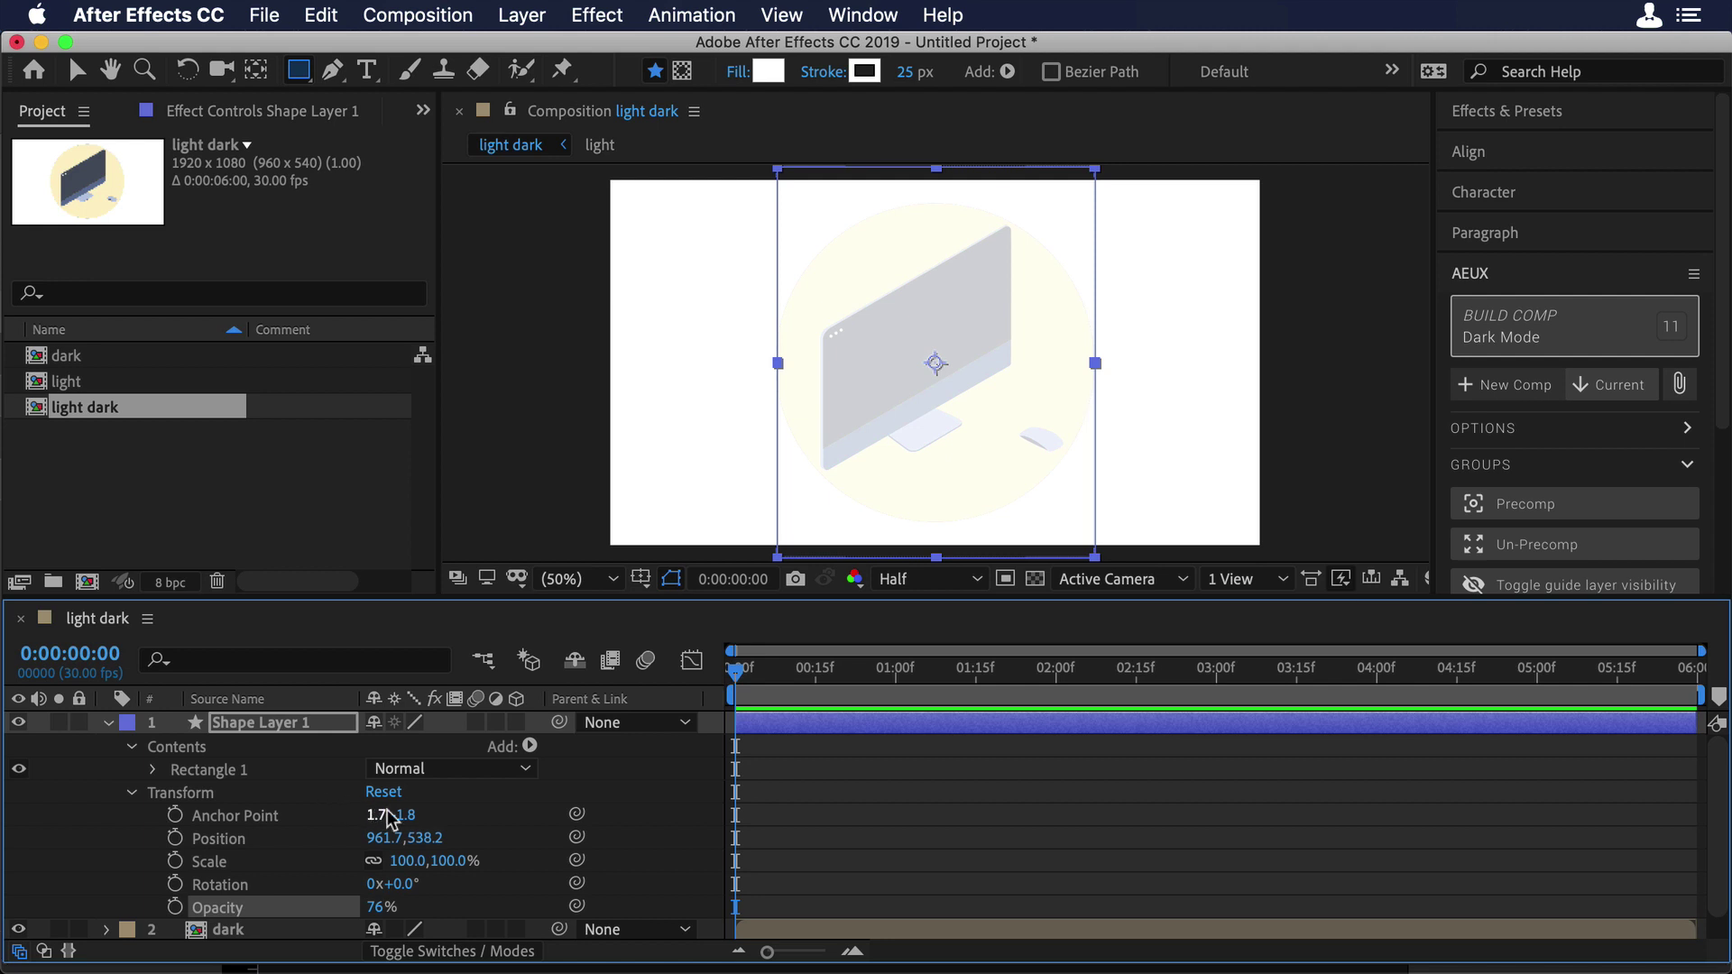
- Centre the rectangle horizontally and vertically, rotate it 45°, and set opacity to 100%
click(1491, 155)
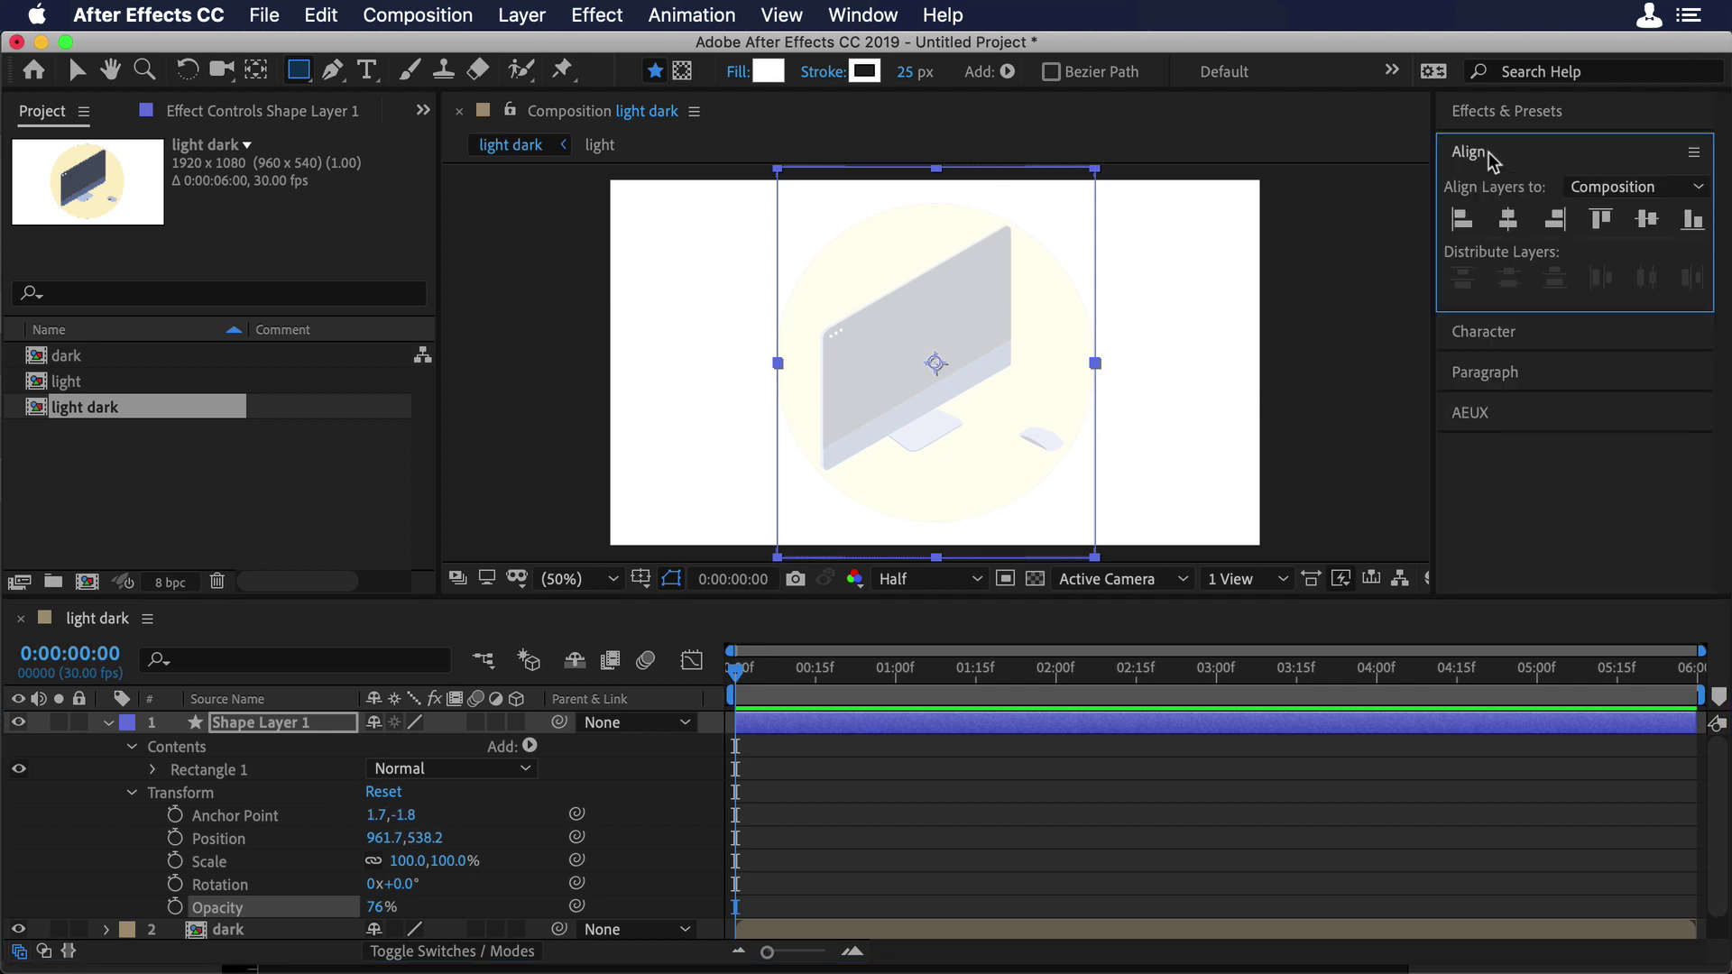
click(1508, 222)
click(1645, 221)
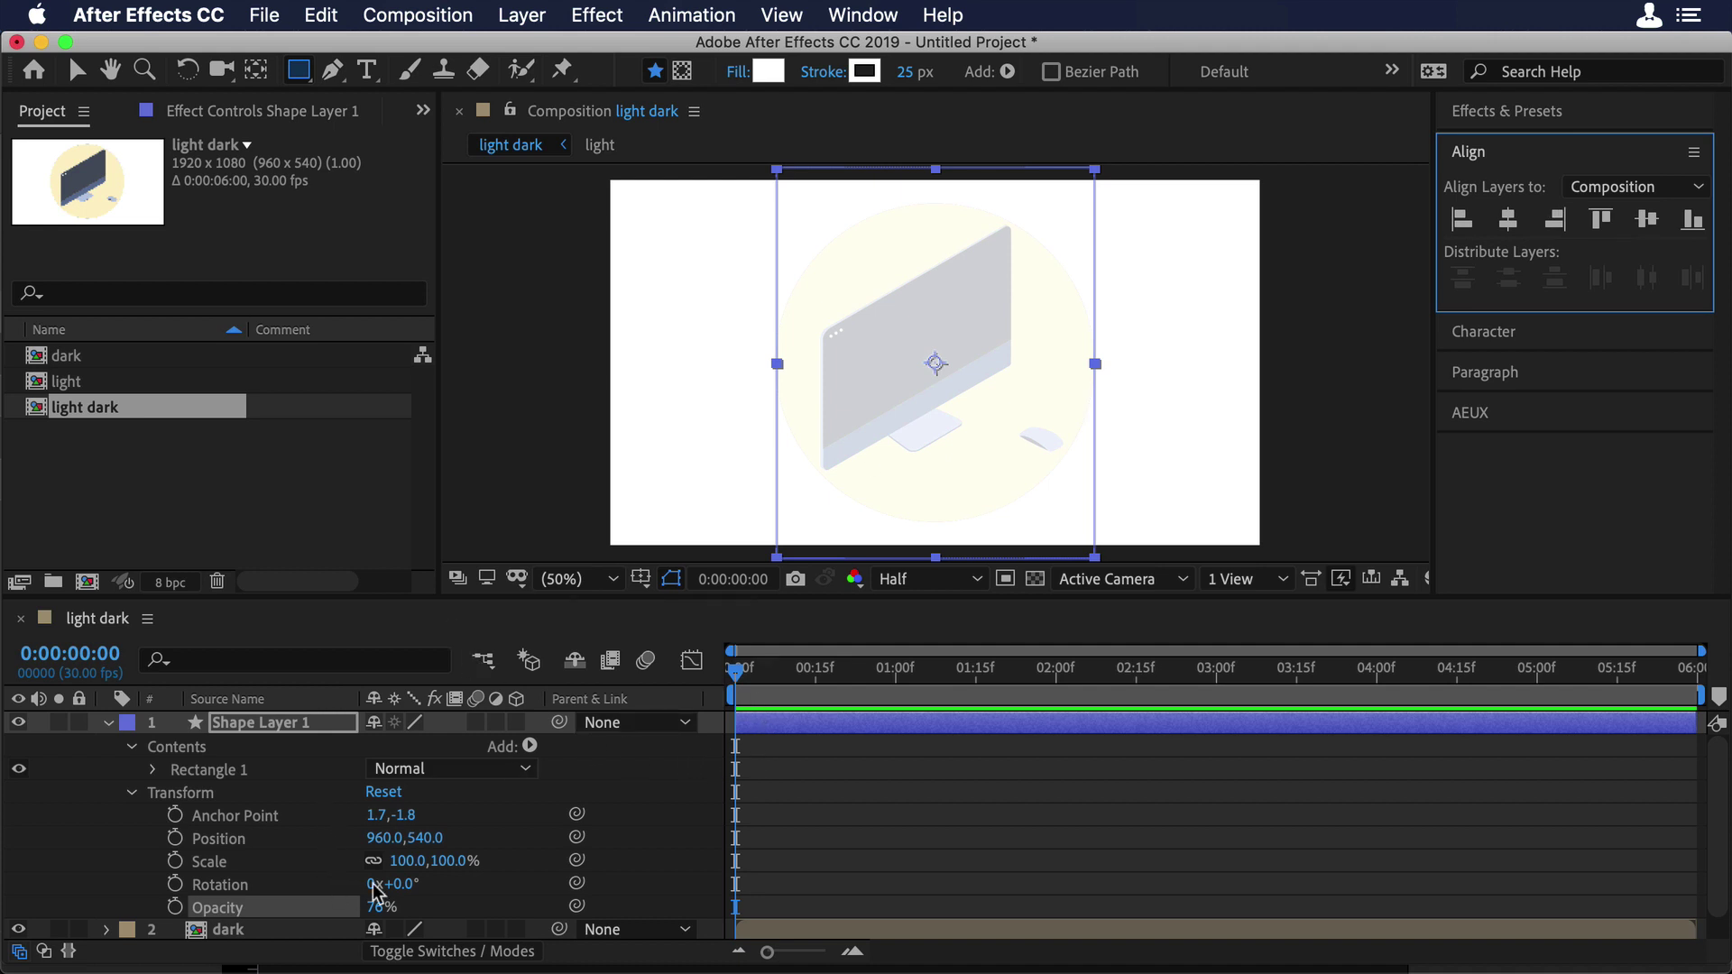
drag(390, 884, 469, 885)
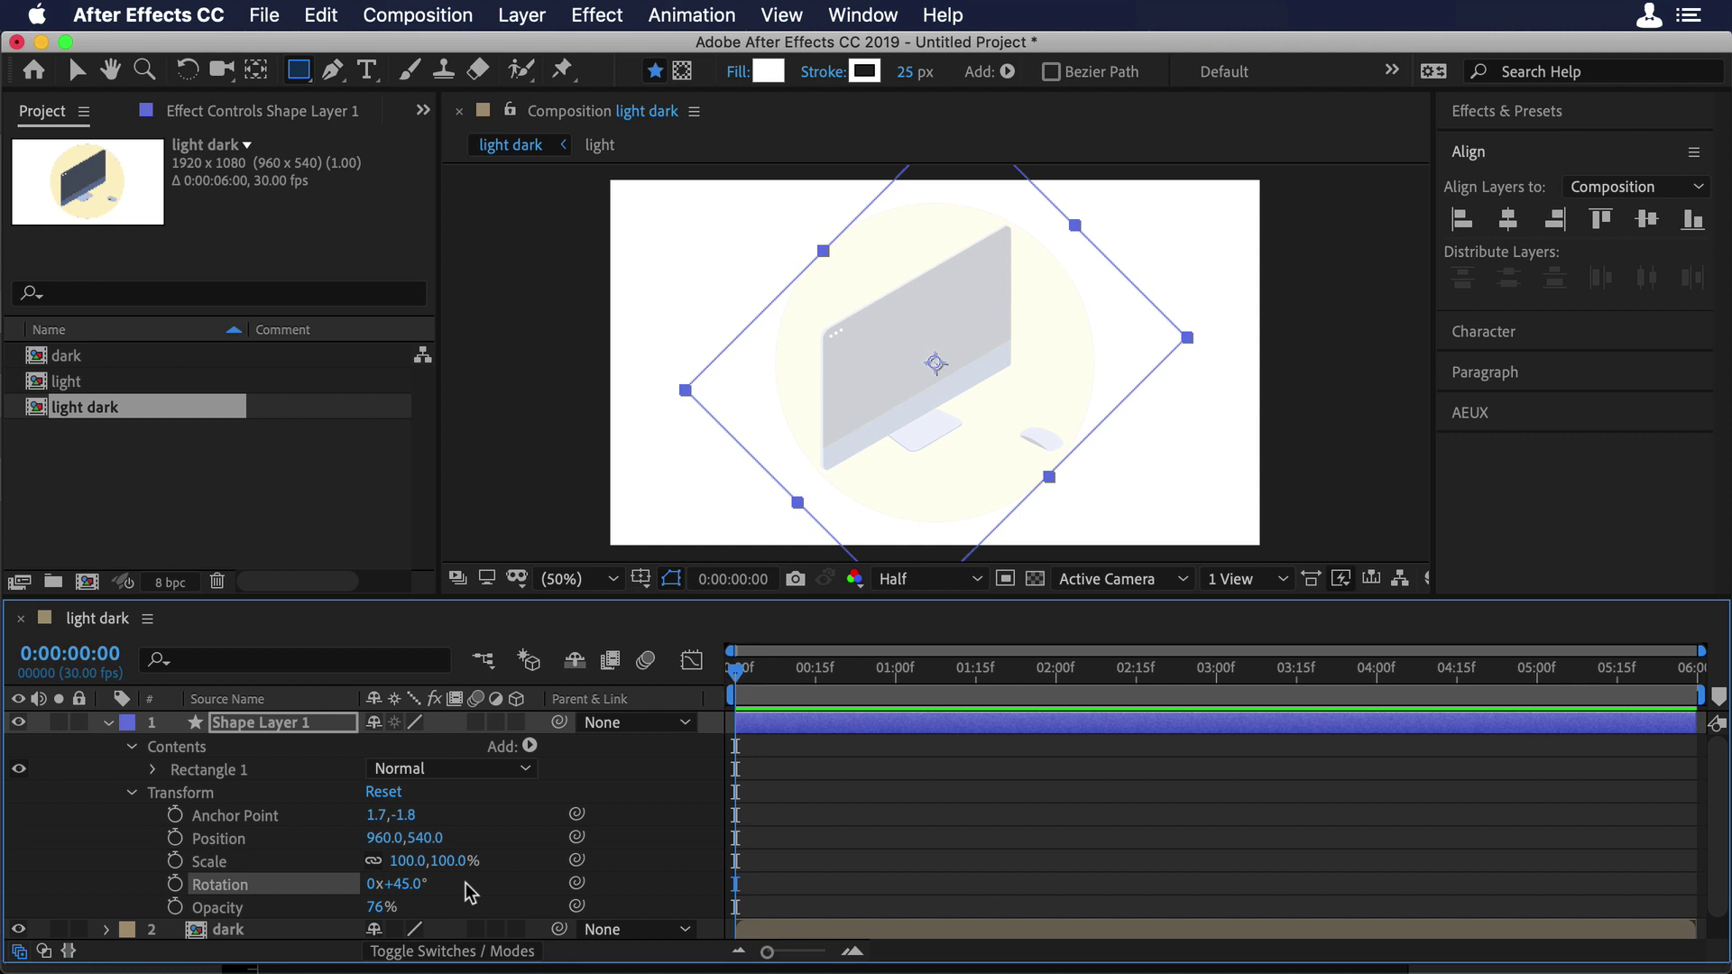
drag(376, 906, 636, 911)
- Set the dark layer's track matte to Alpha Inverted Matte "Shape Layer 1"
click(106, 723)
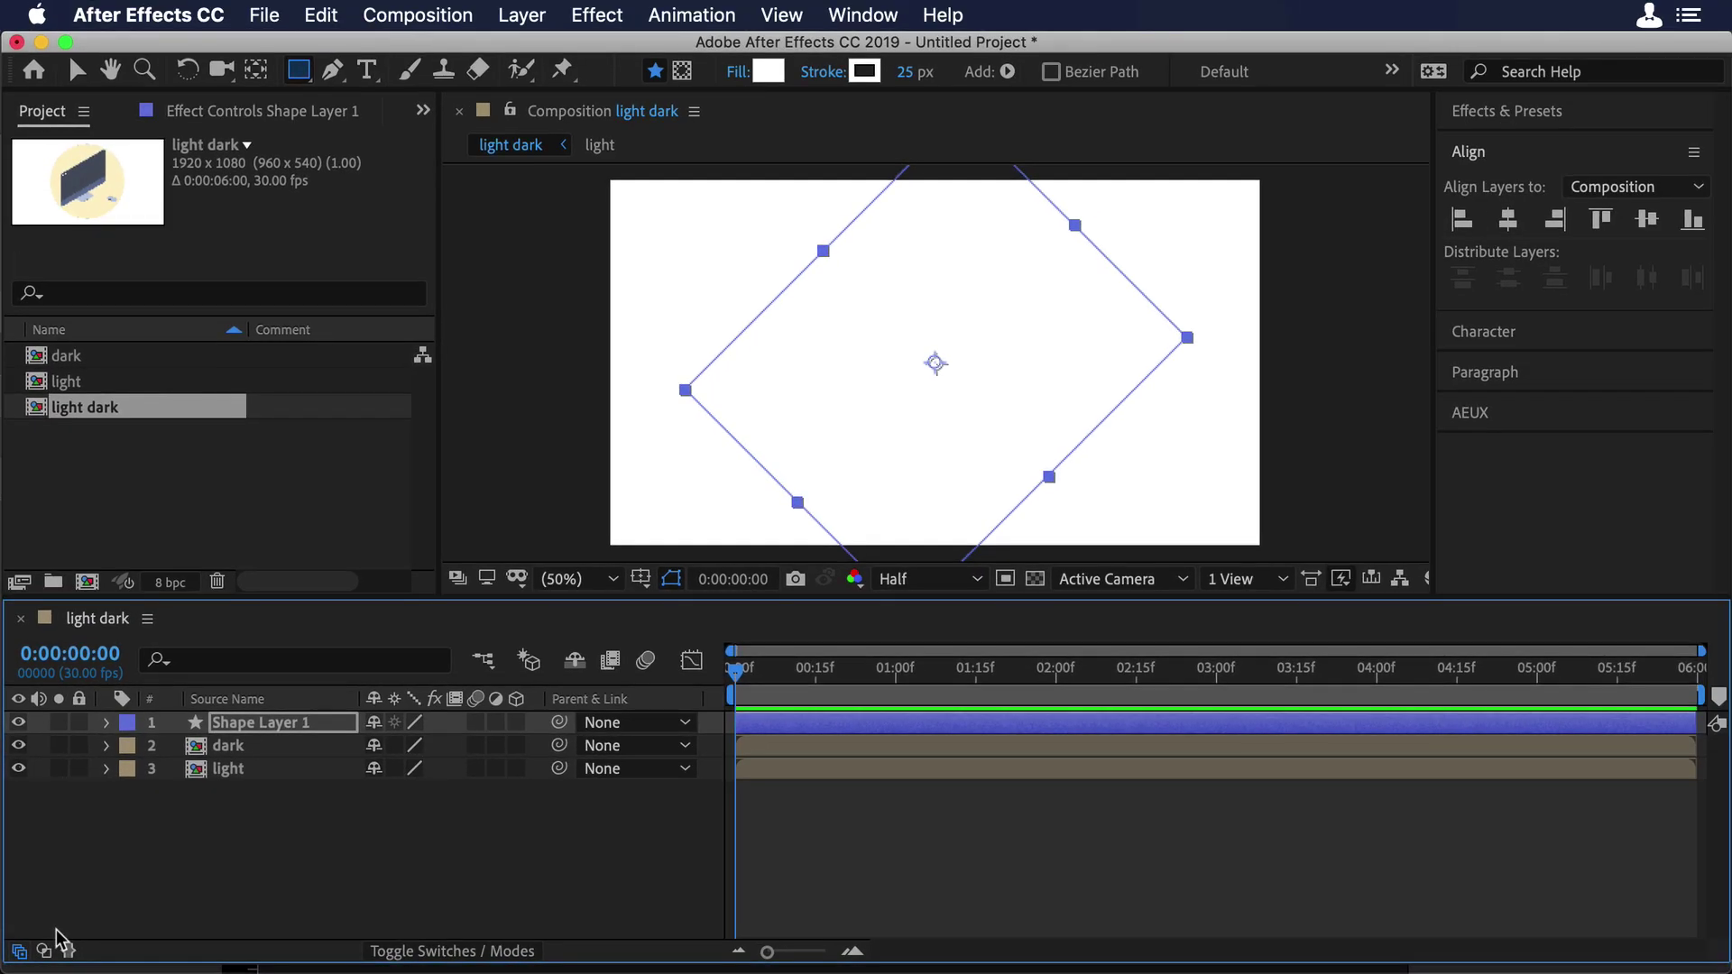
click(43, 950)
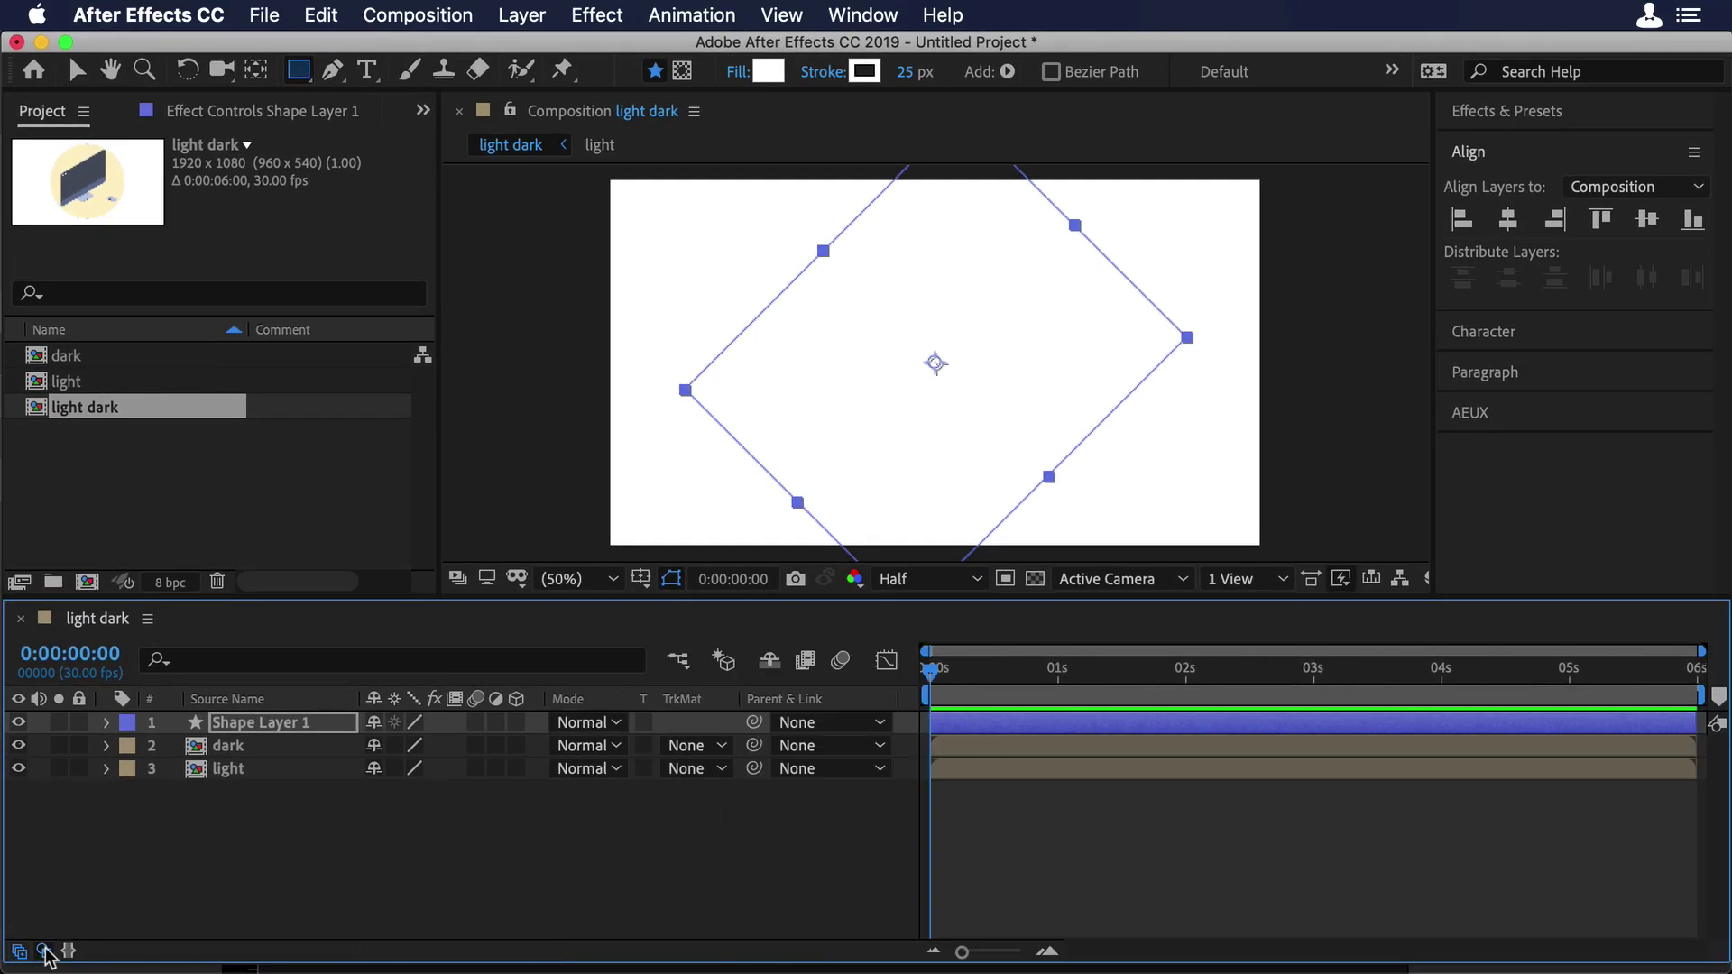
click(706, 745)
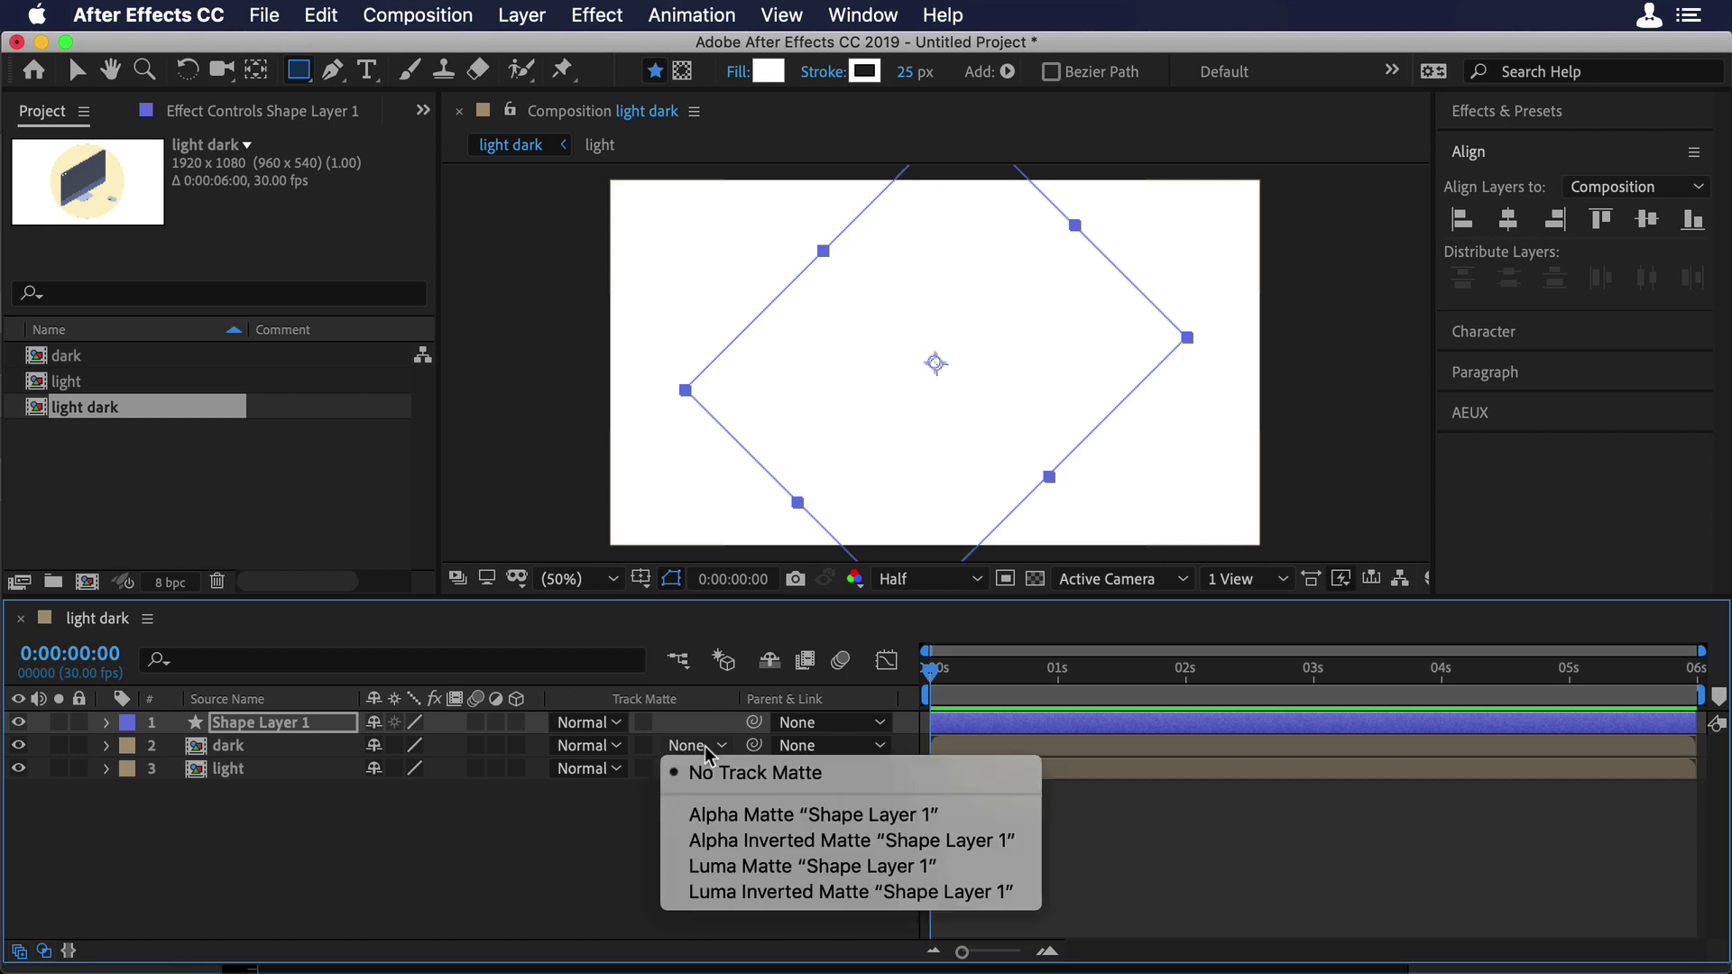
click(772, 839)
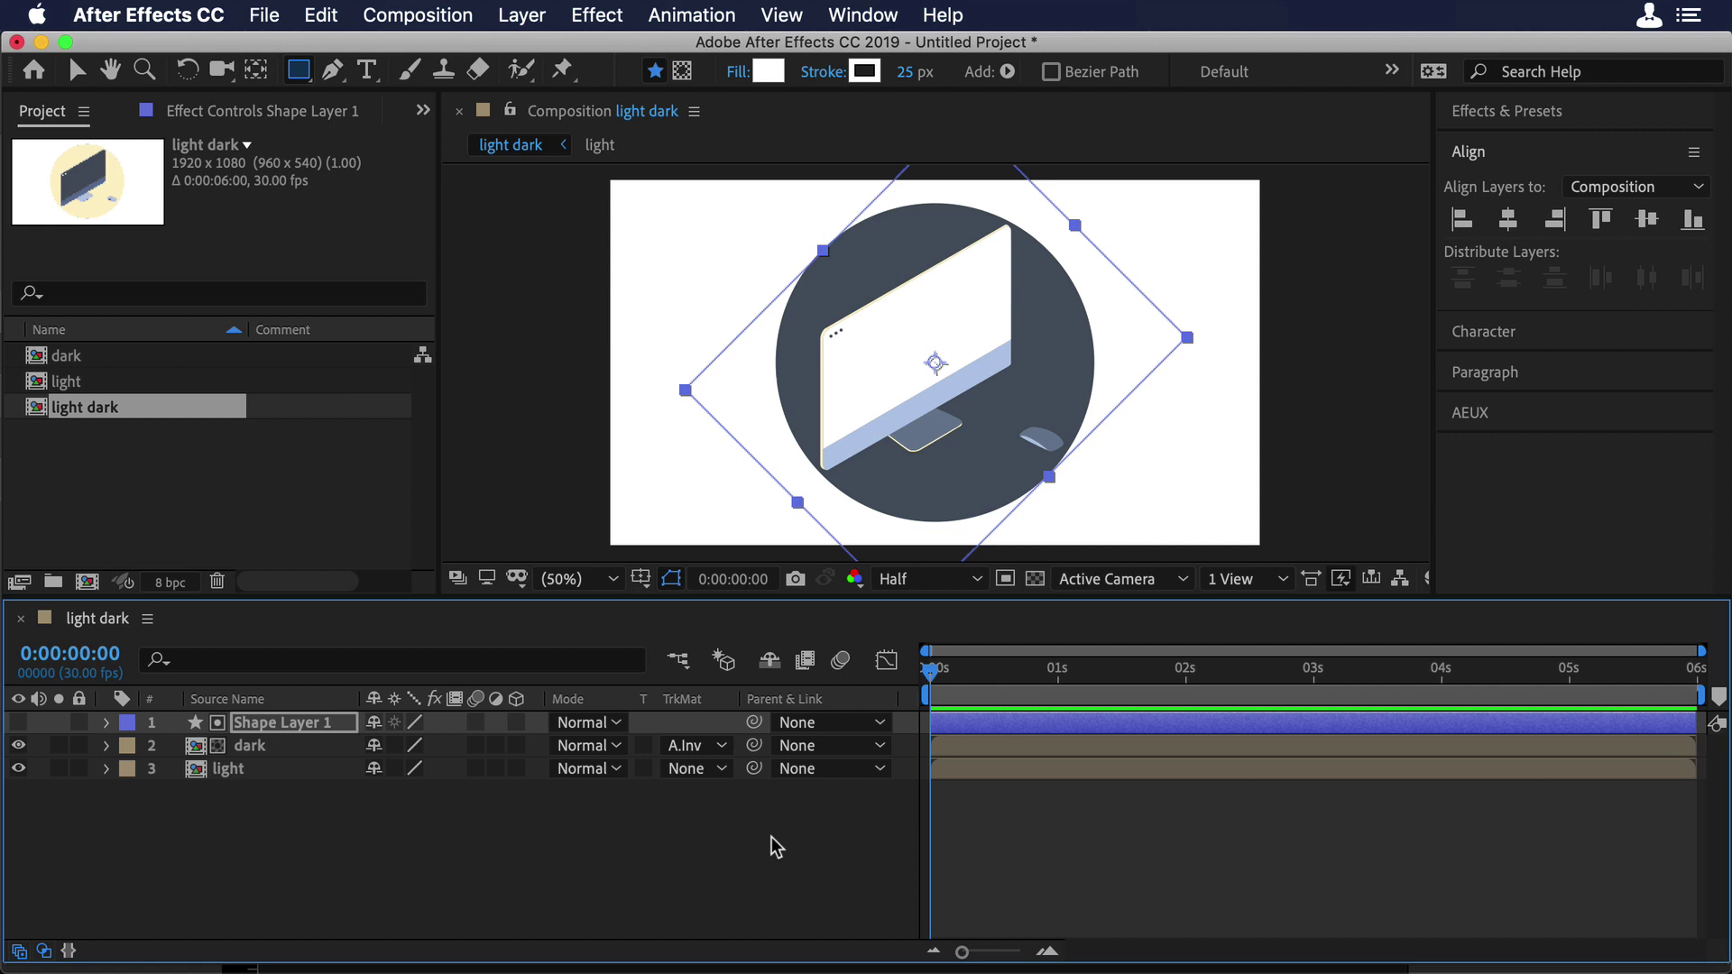
key(super)
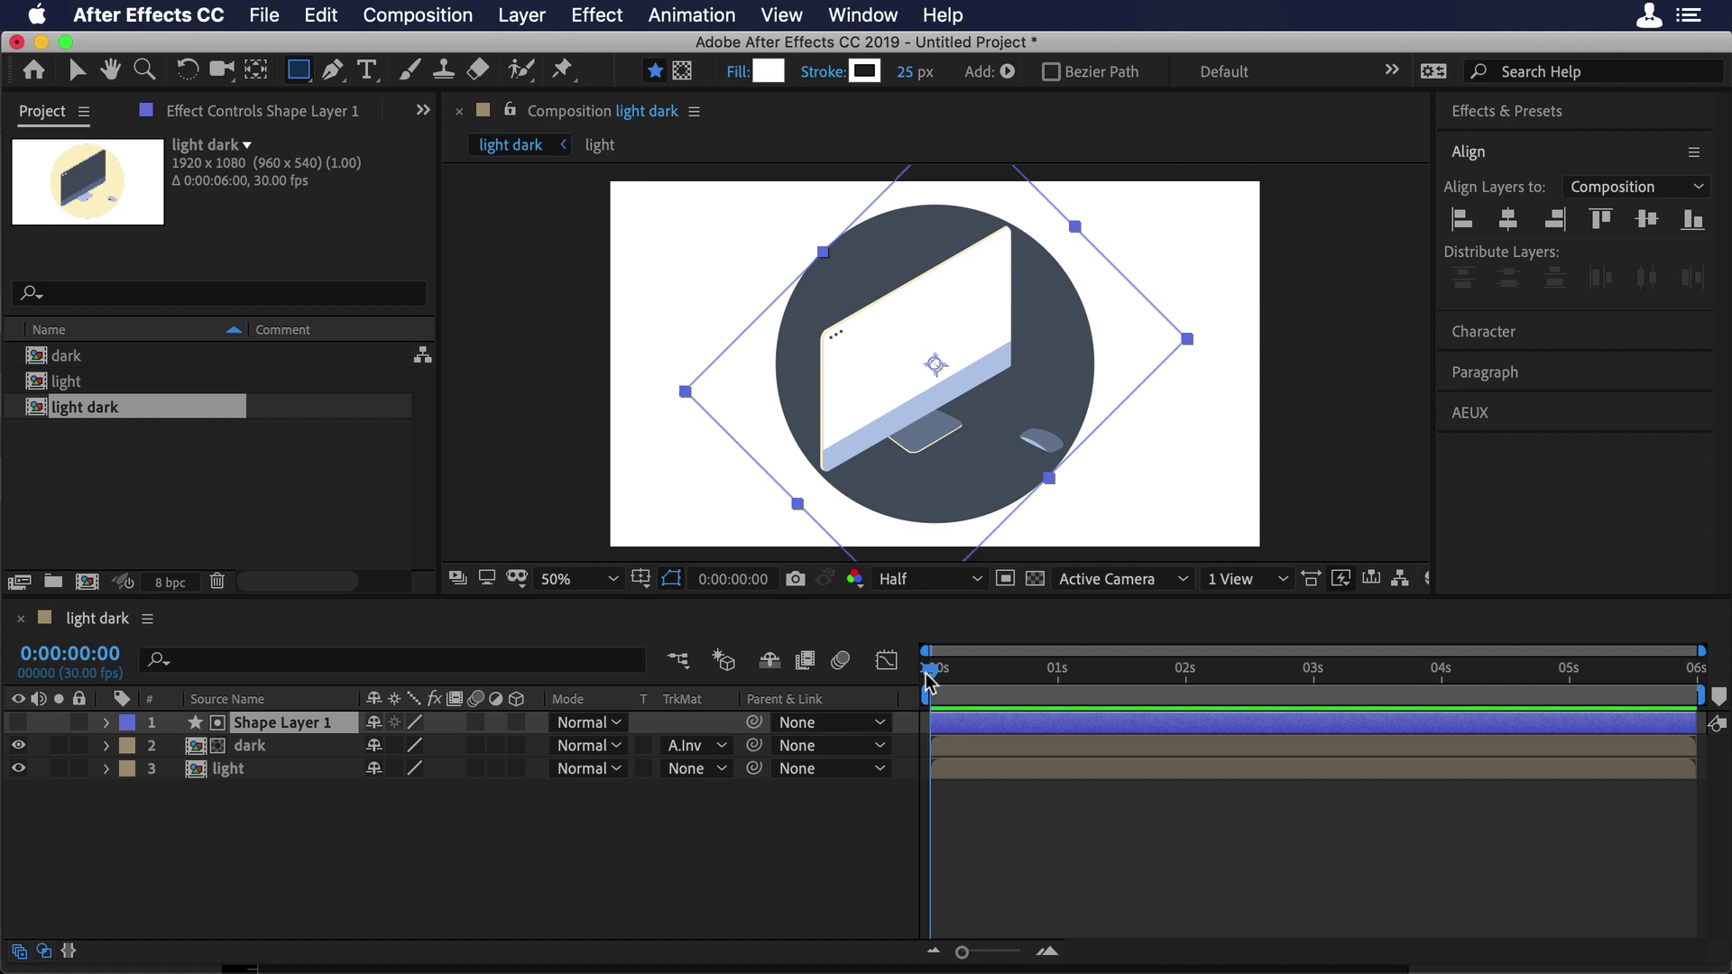
- At 0:00:01:00, add a Shape Layer 1 Position keyframe of 884, 612
drag(929, 683, 1059, 687)
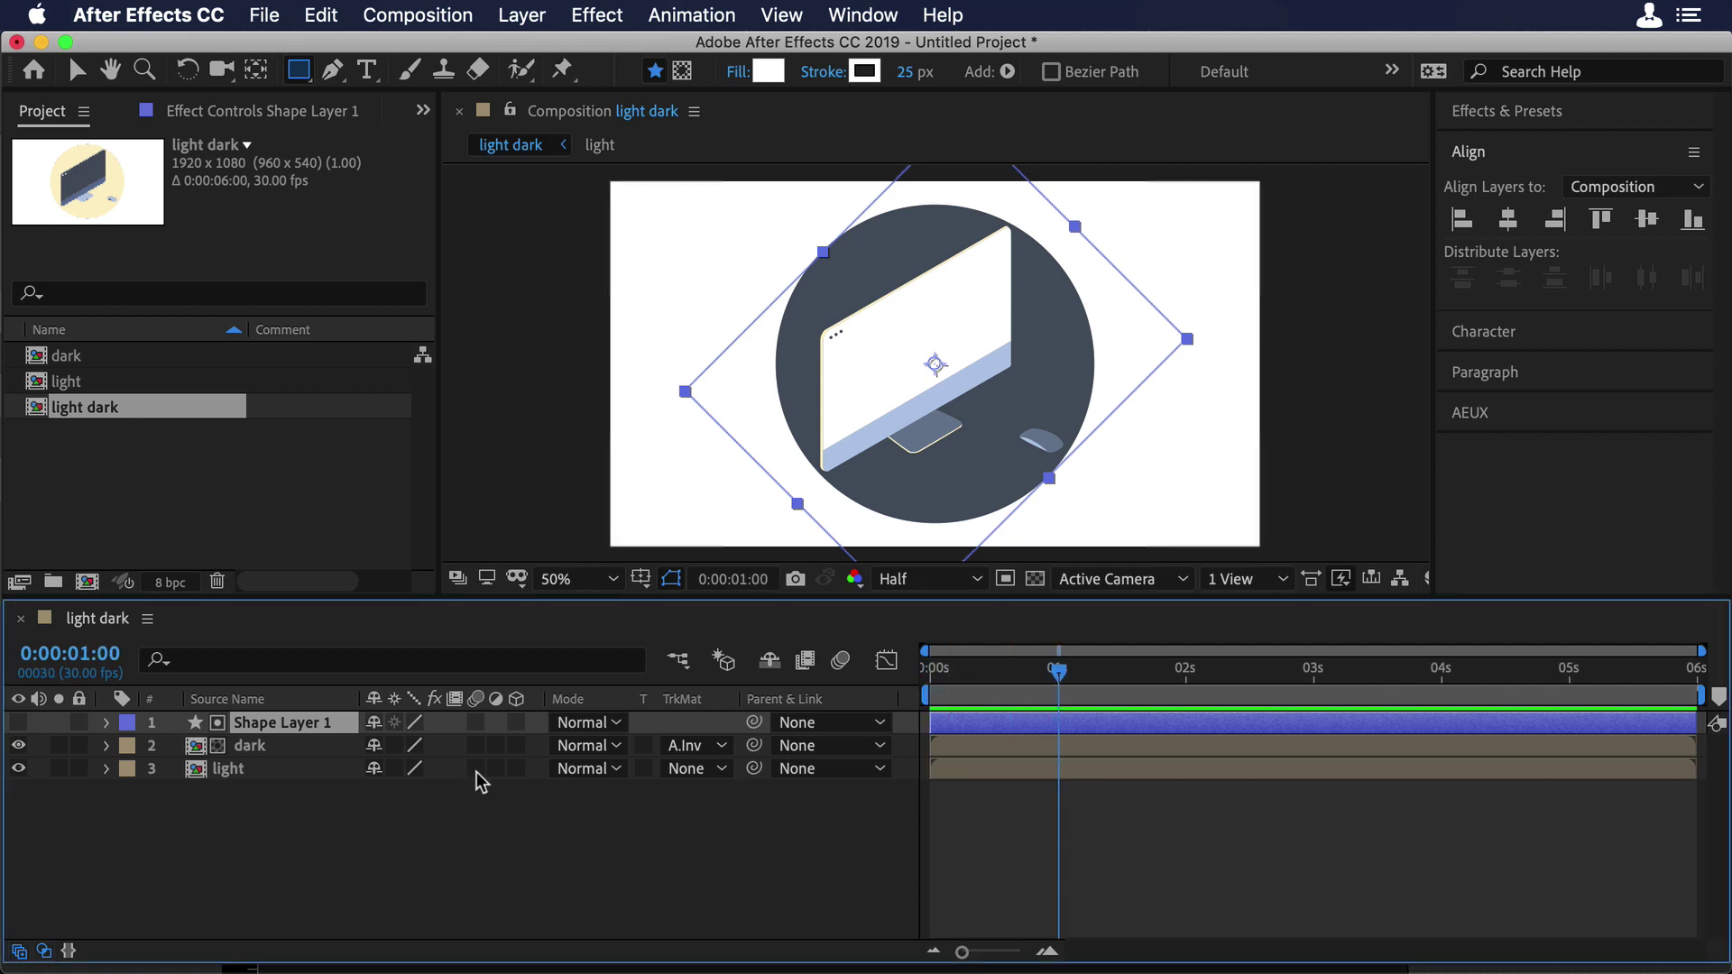
click(108, 725)
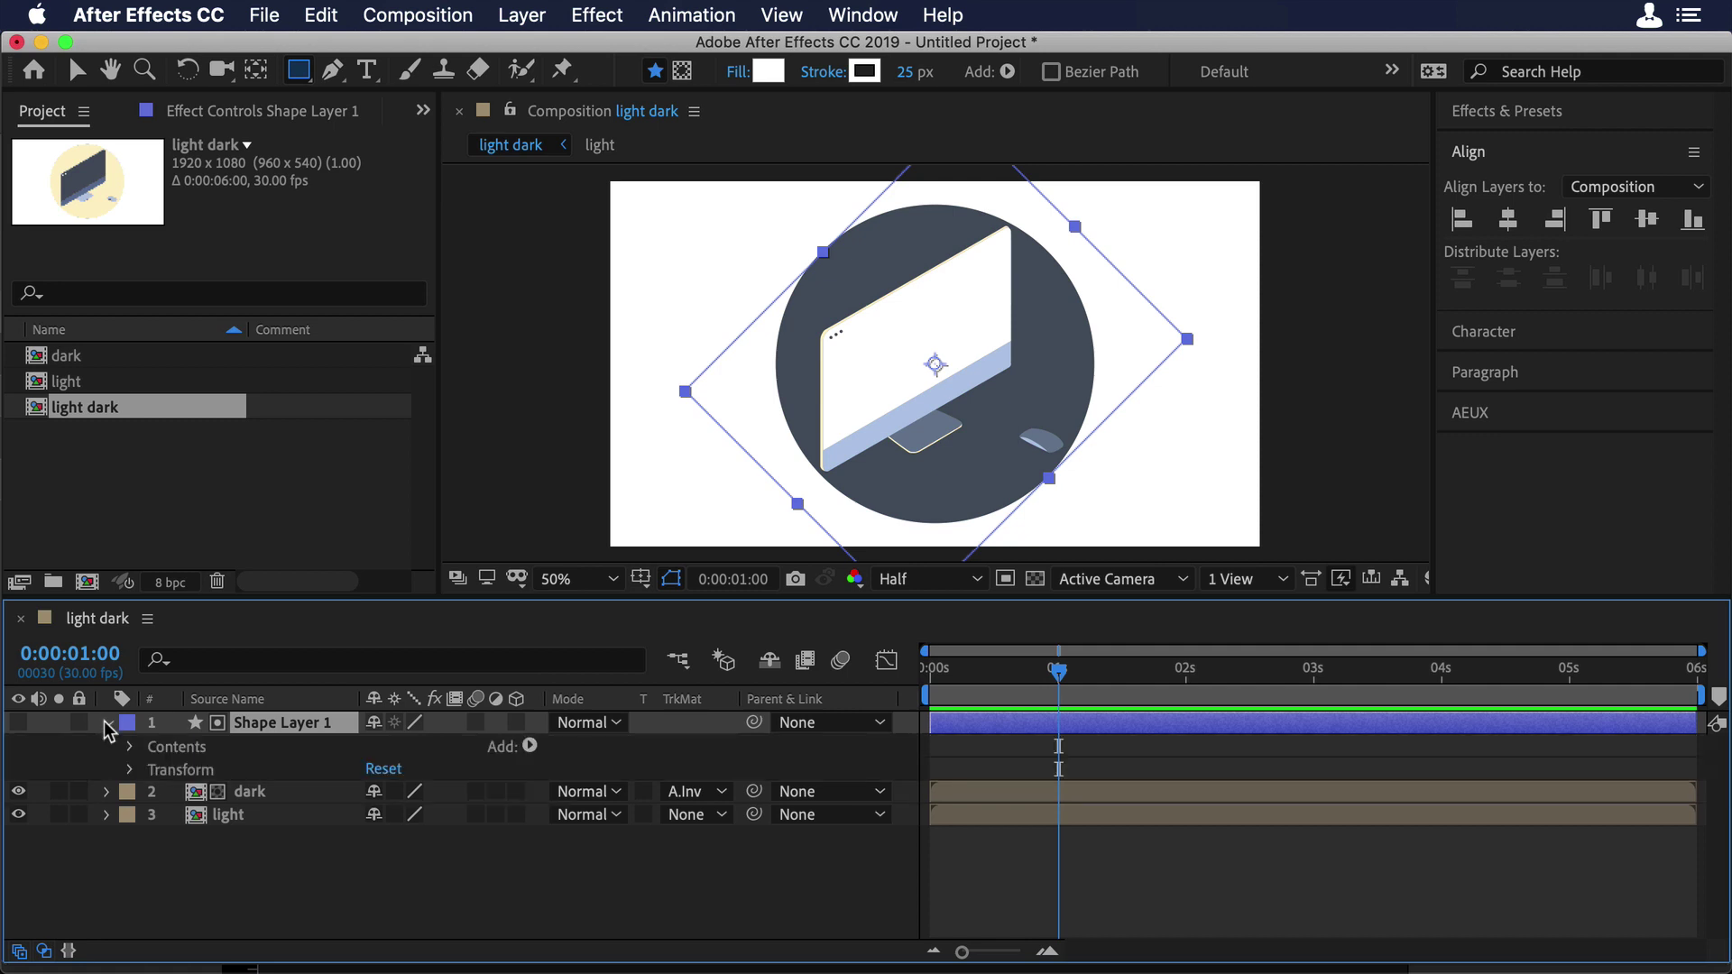
click(129, 771)
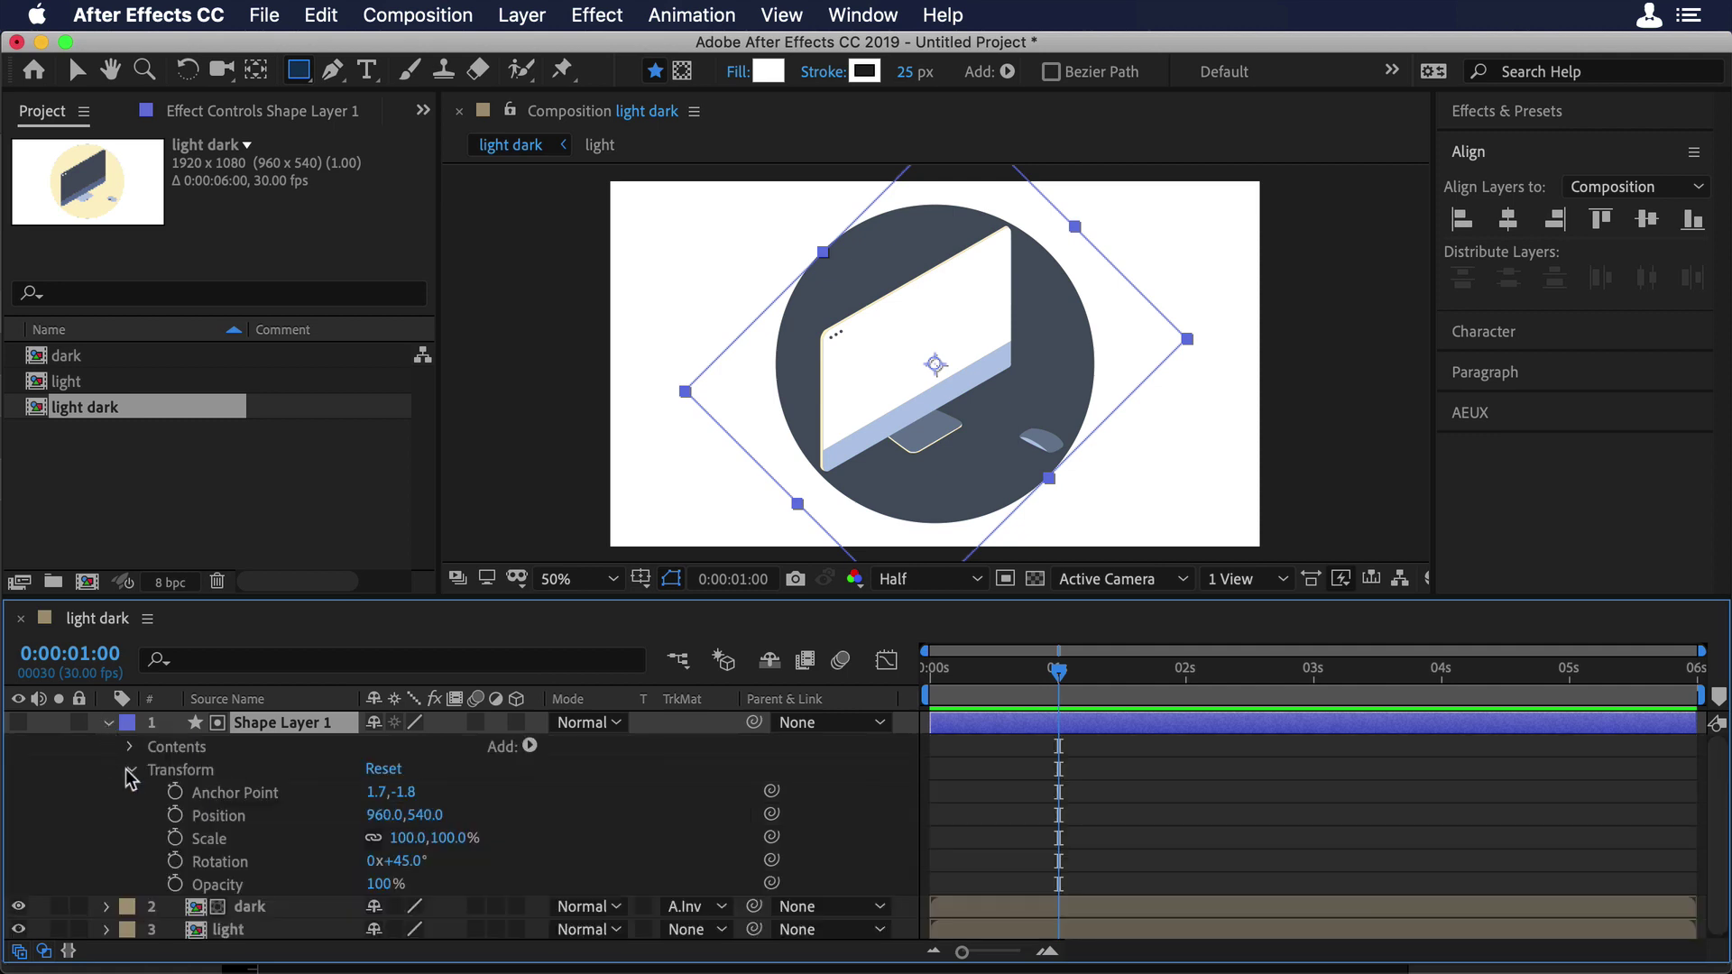
click(175, 815)
click(374, 814)
key(BackSpace)
text(884)
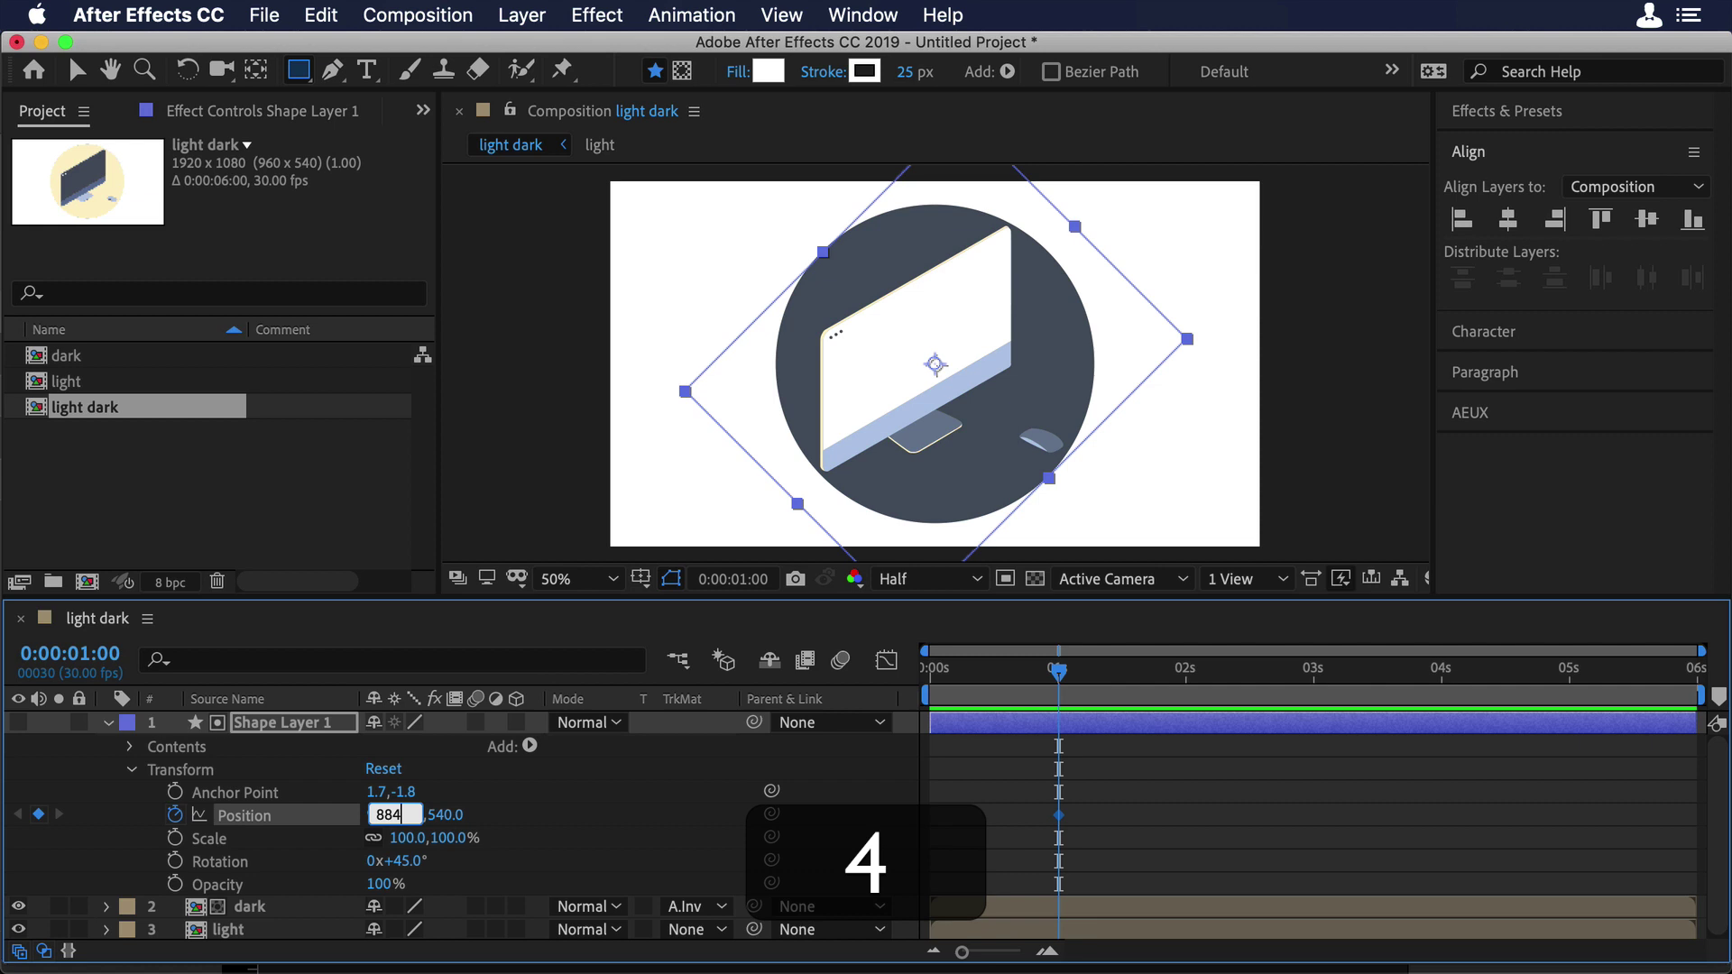
key(Tab)
text(612)
key(Return)
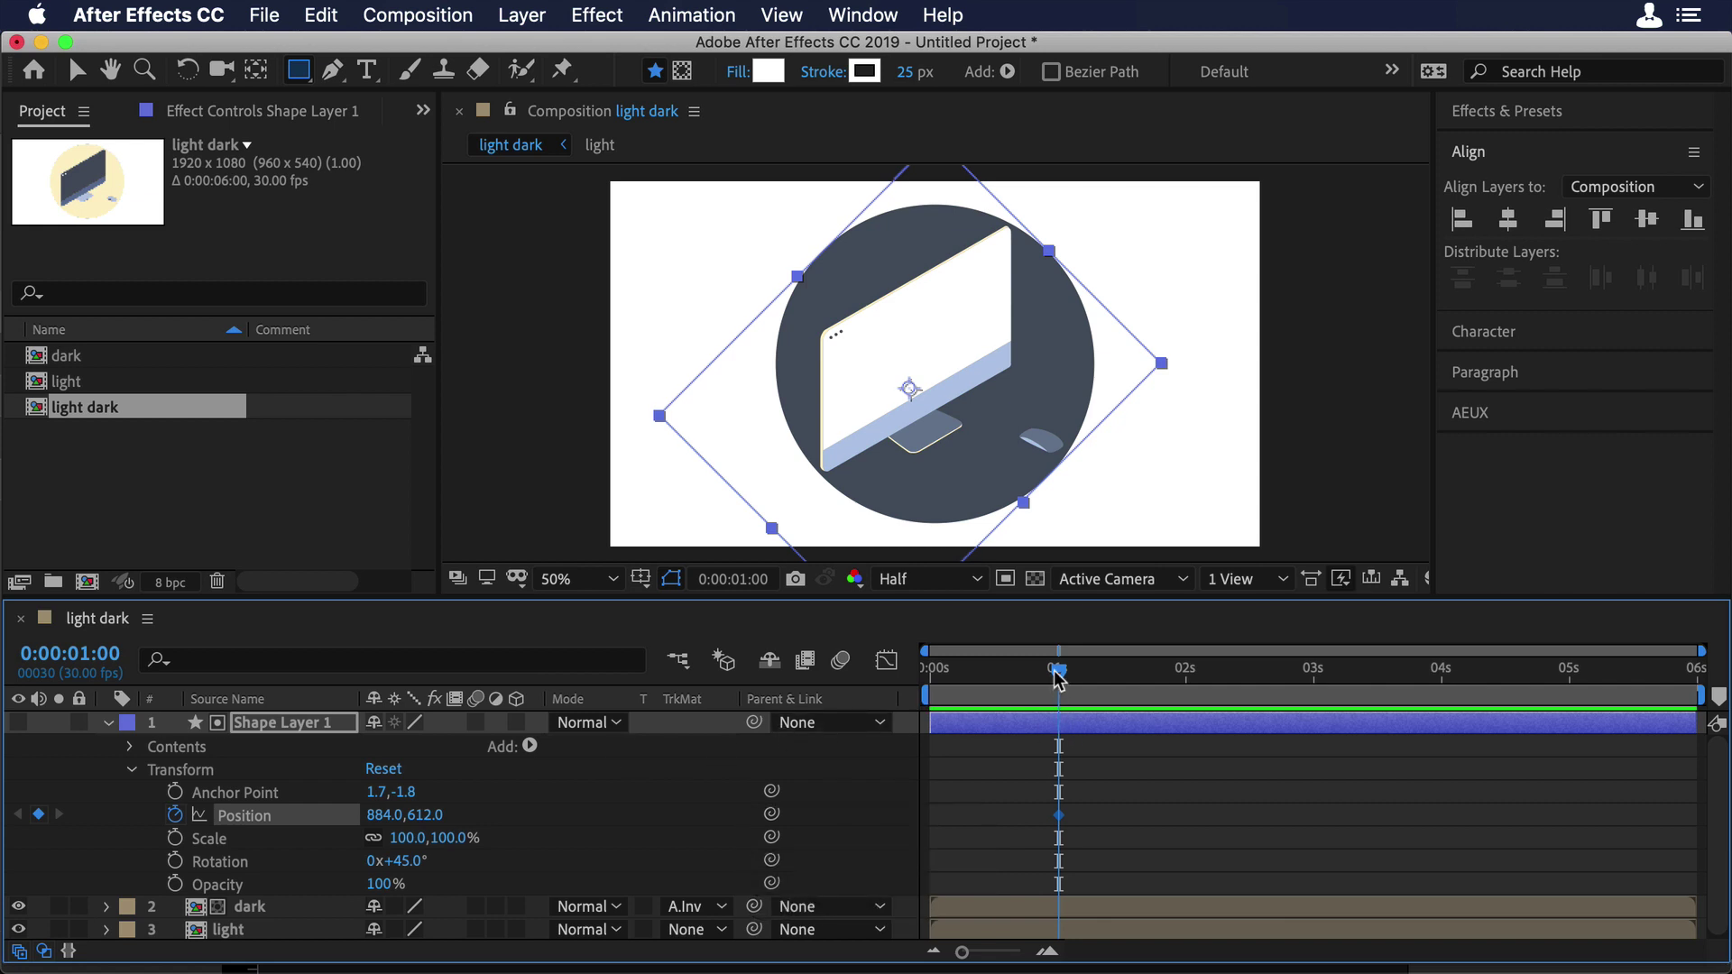
drag(1059, 679, 1121, 688)
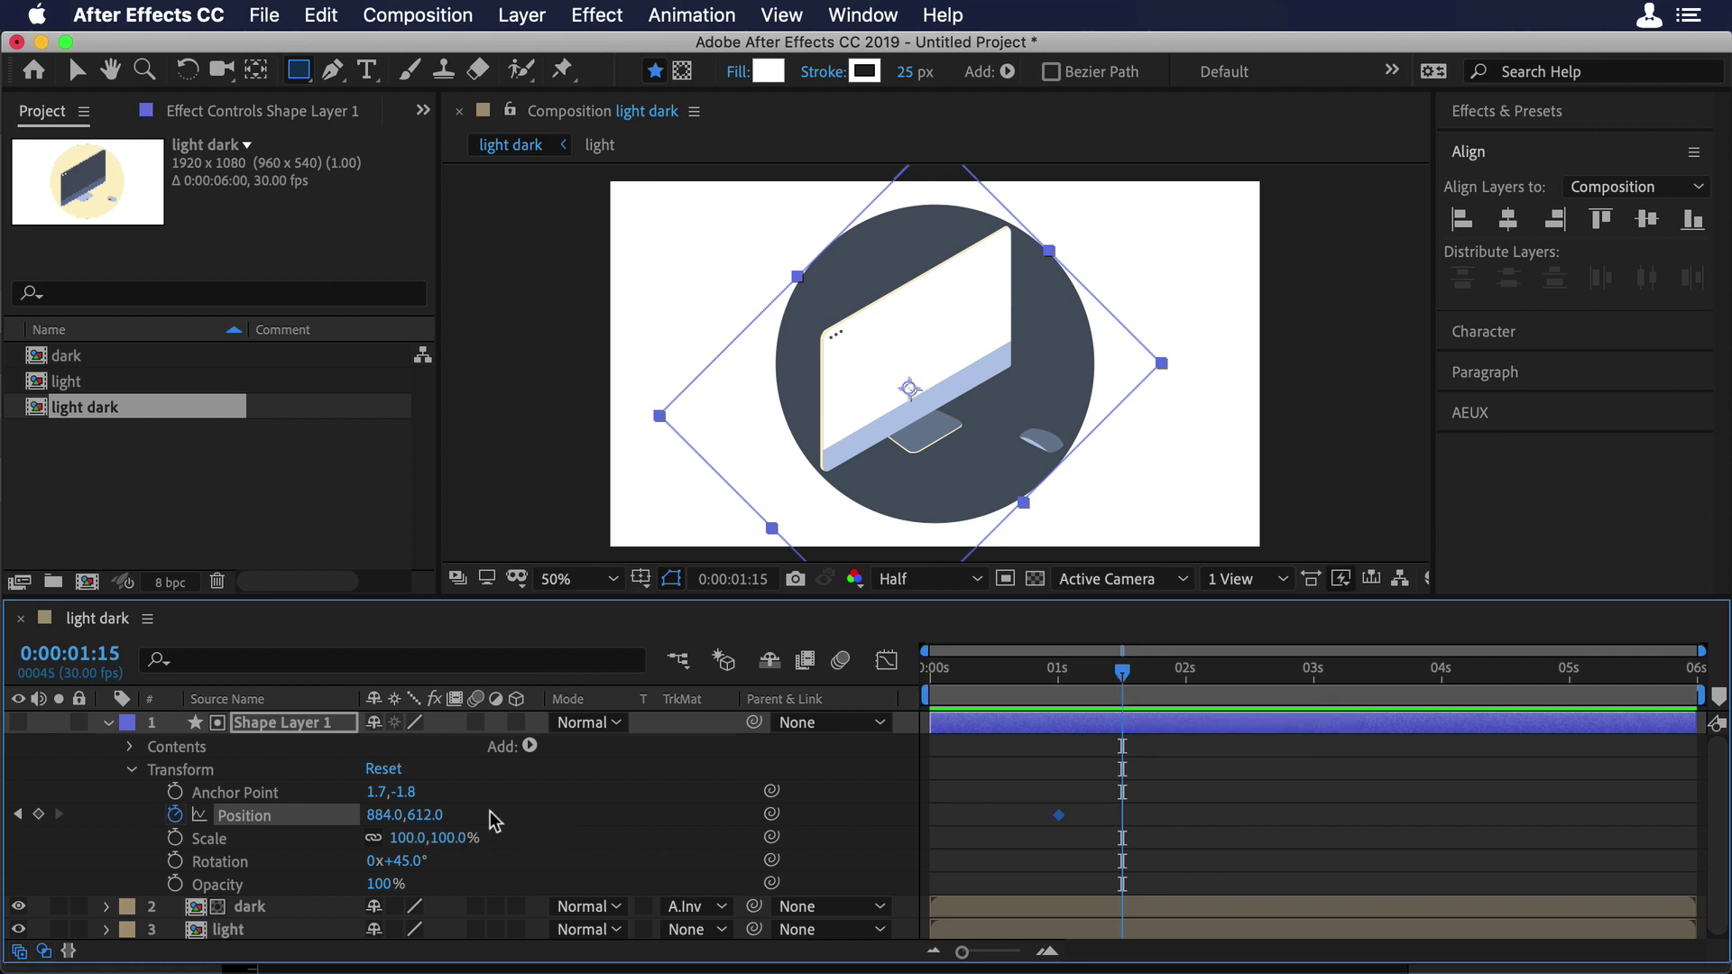
- At 0:00:01:15, set Shape Layer 1's Position to 196, 1280 and preview the swipe
click(387, 815)
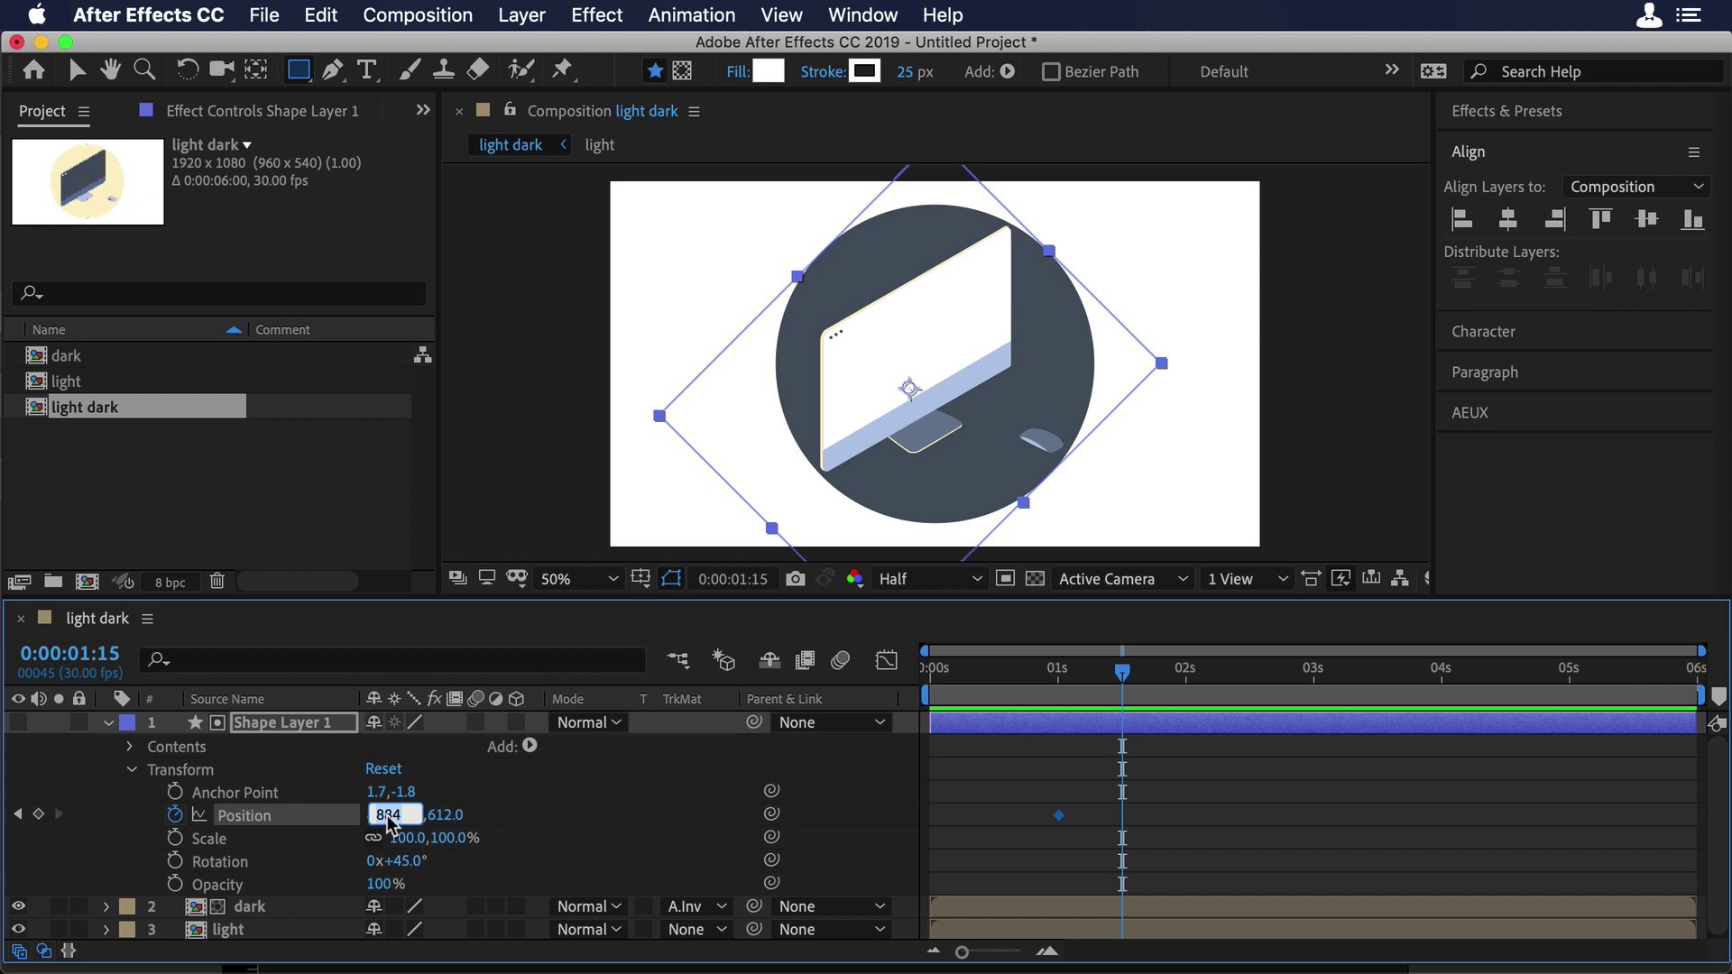
text(196)
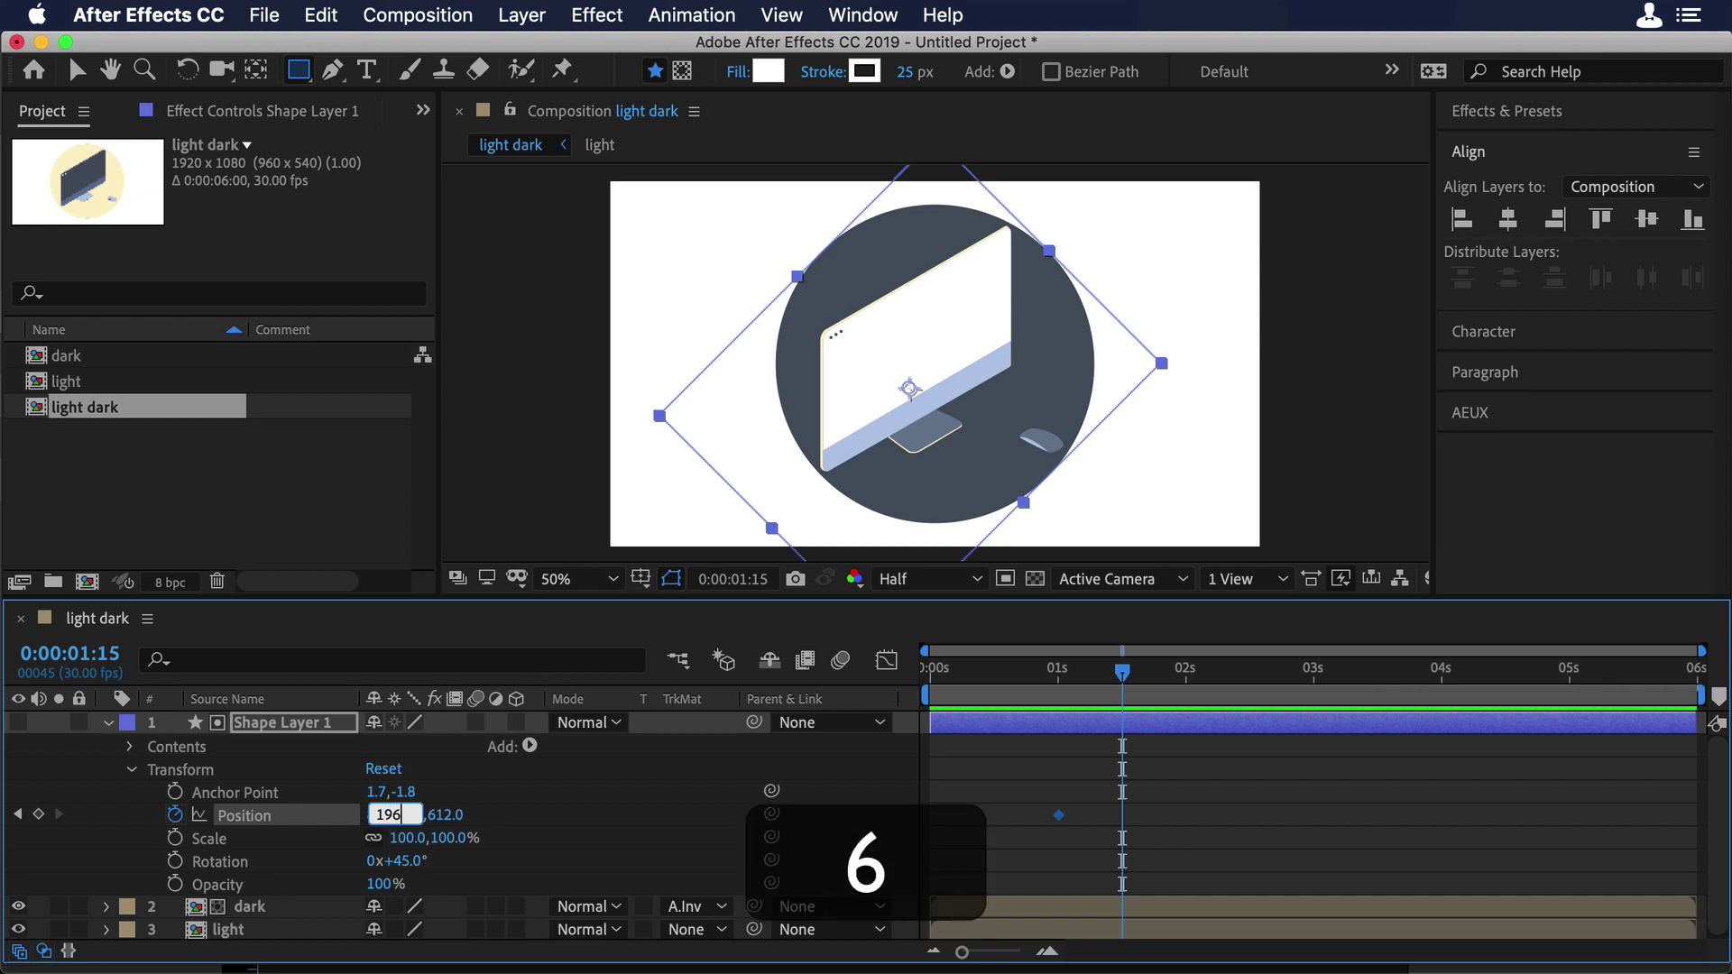
key(Tab)
text(1280)
key(Return)
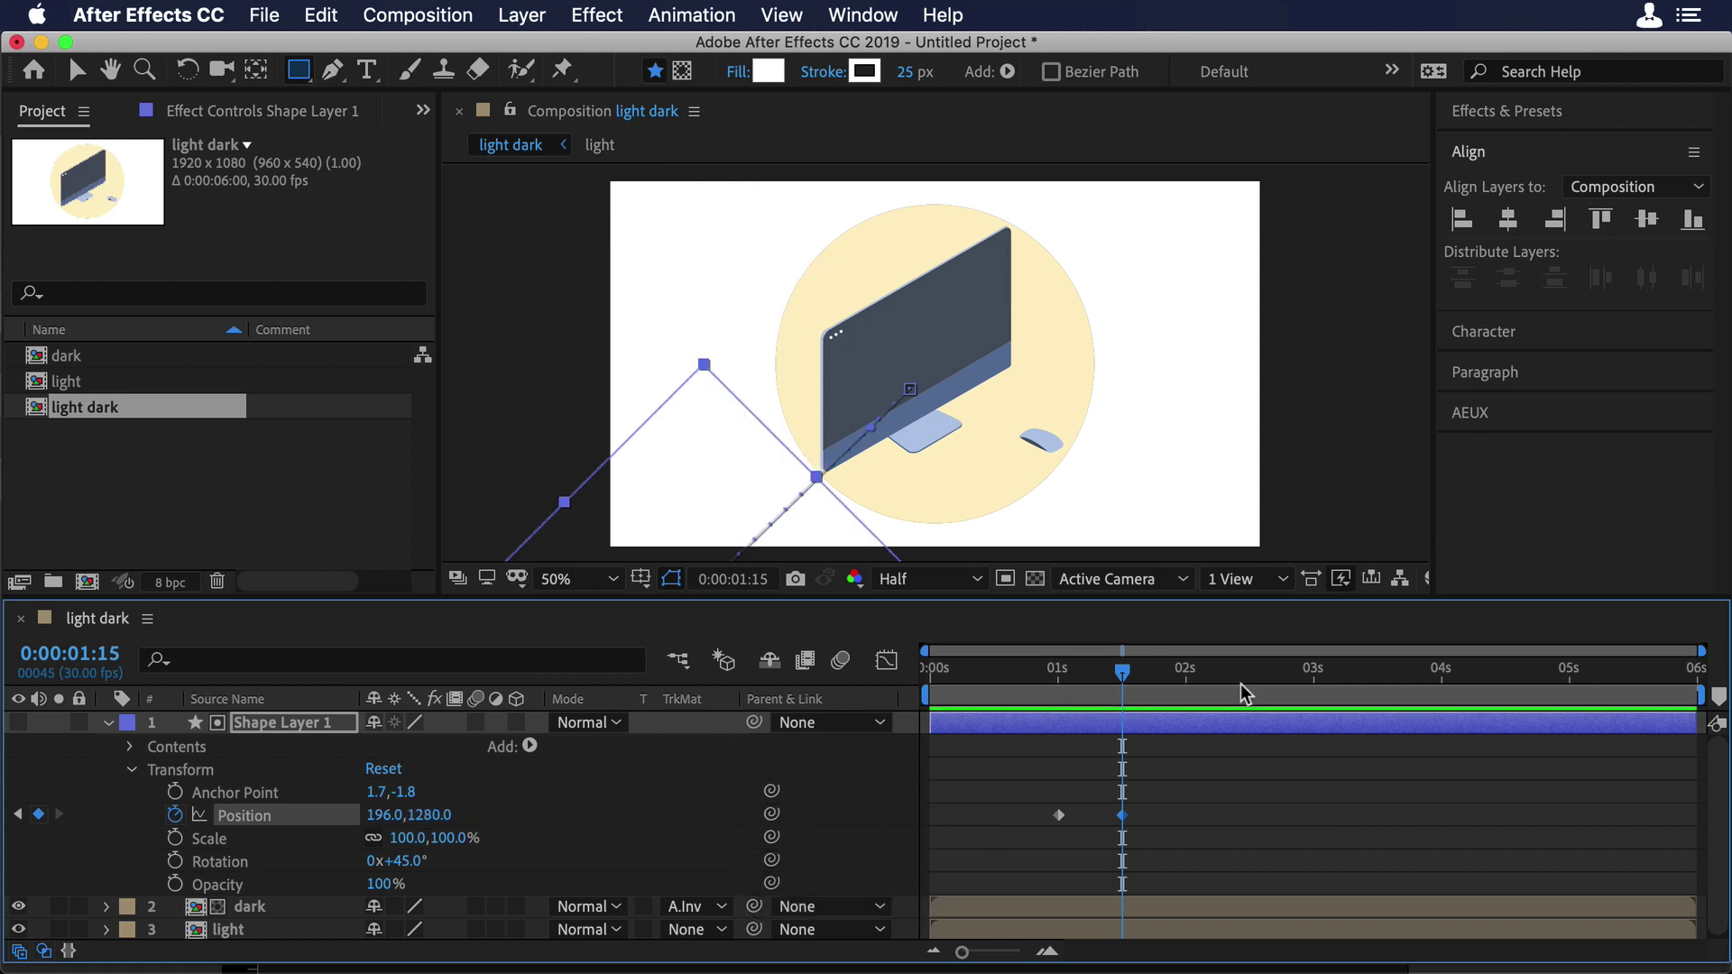
drag(1084, 674, 1019, 690)
key(space)
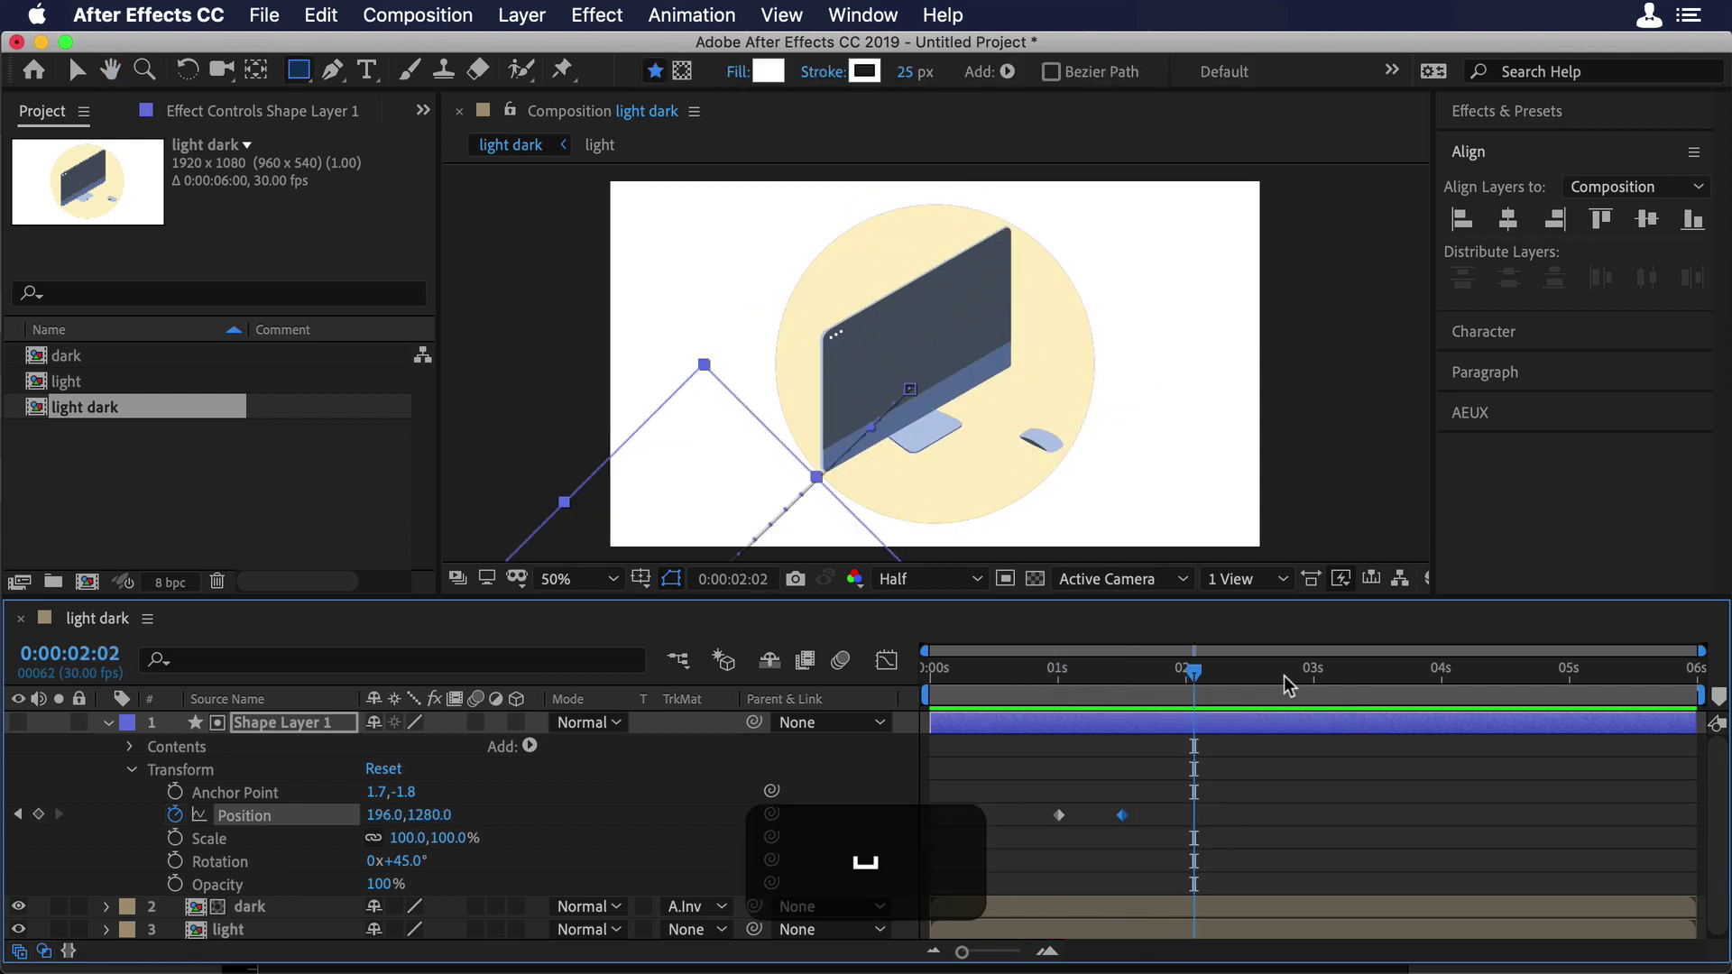
- Keyframe the rectangle's Position at 3s, then set it to 540, 952 at 3:15
click(1314, 674)
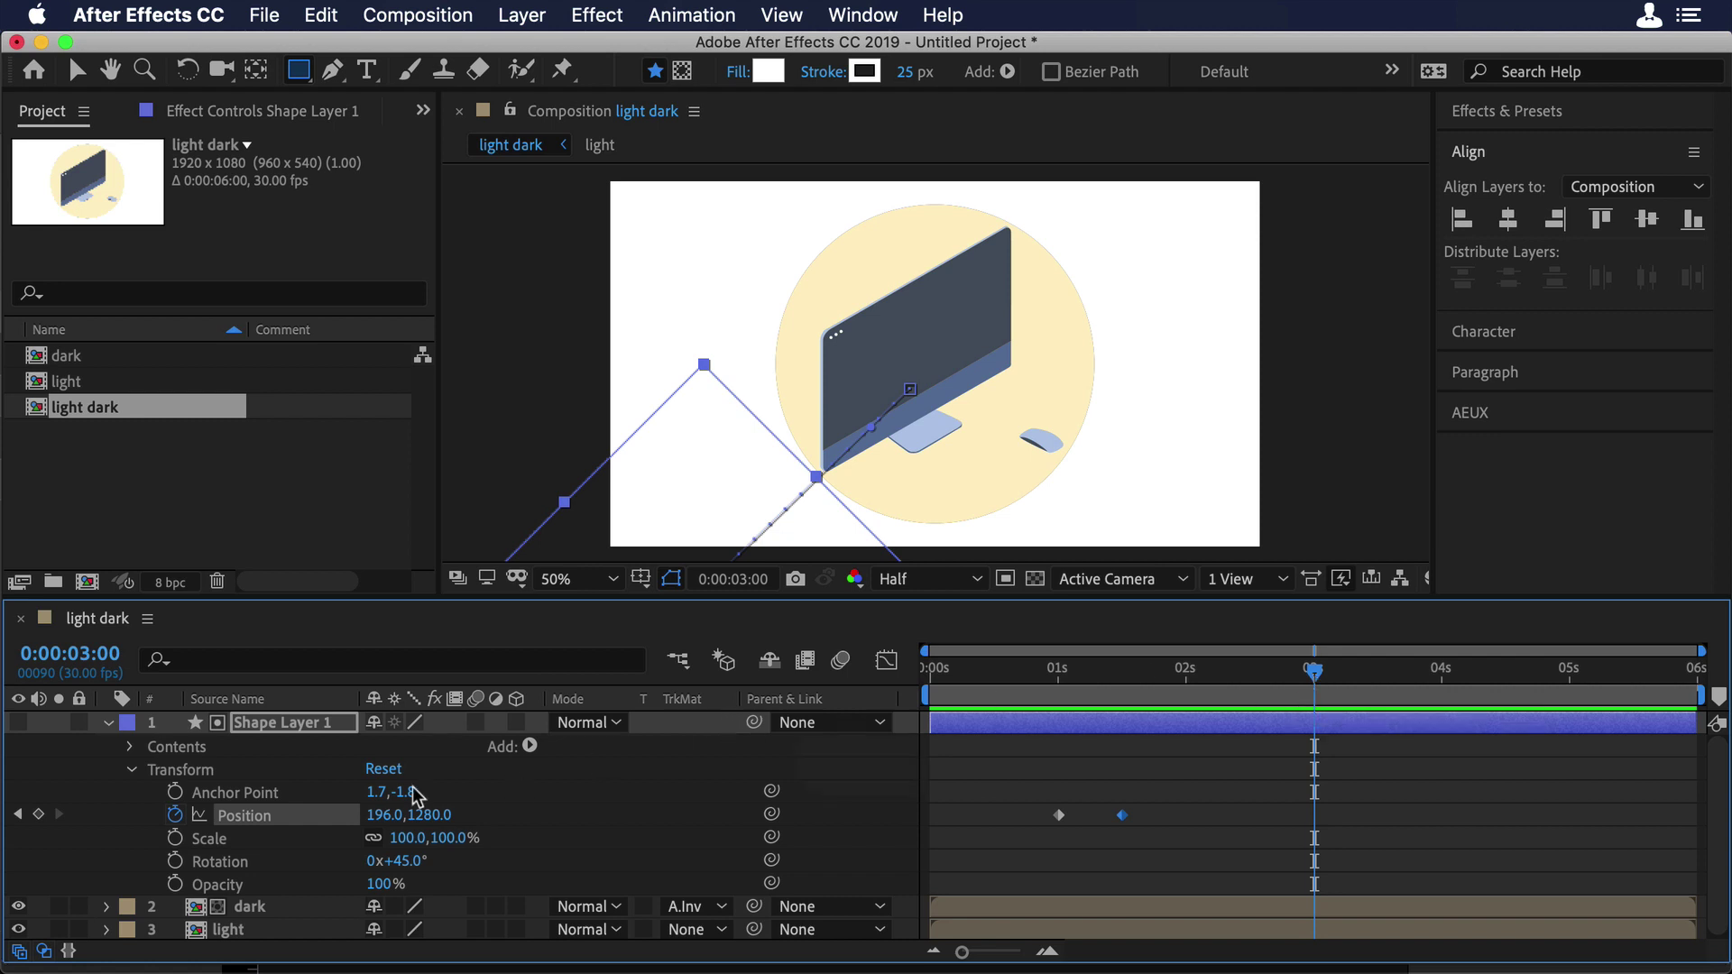
click(38, 814)
drag(1314, 672, 1382, 689)
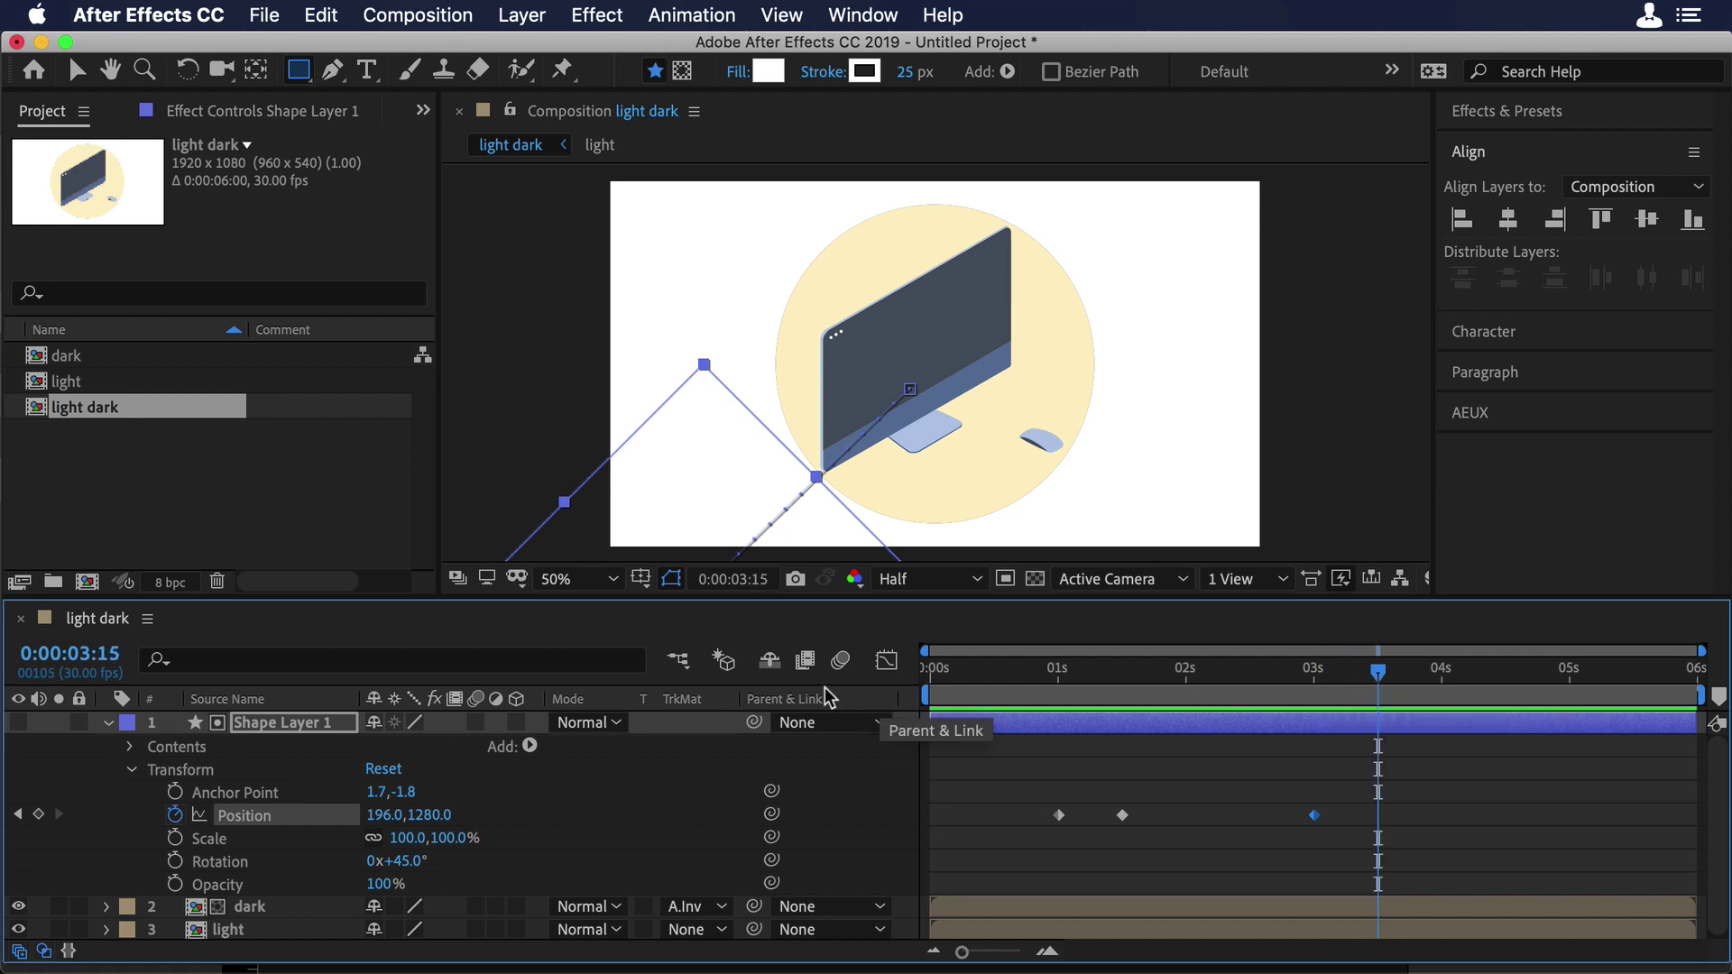
click(384, 816)
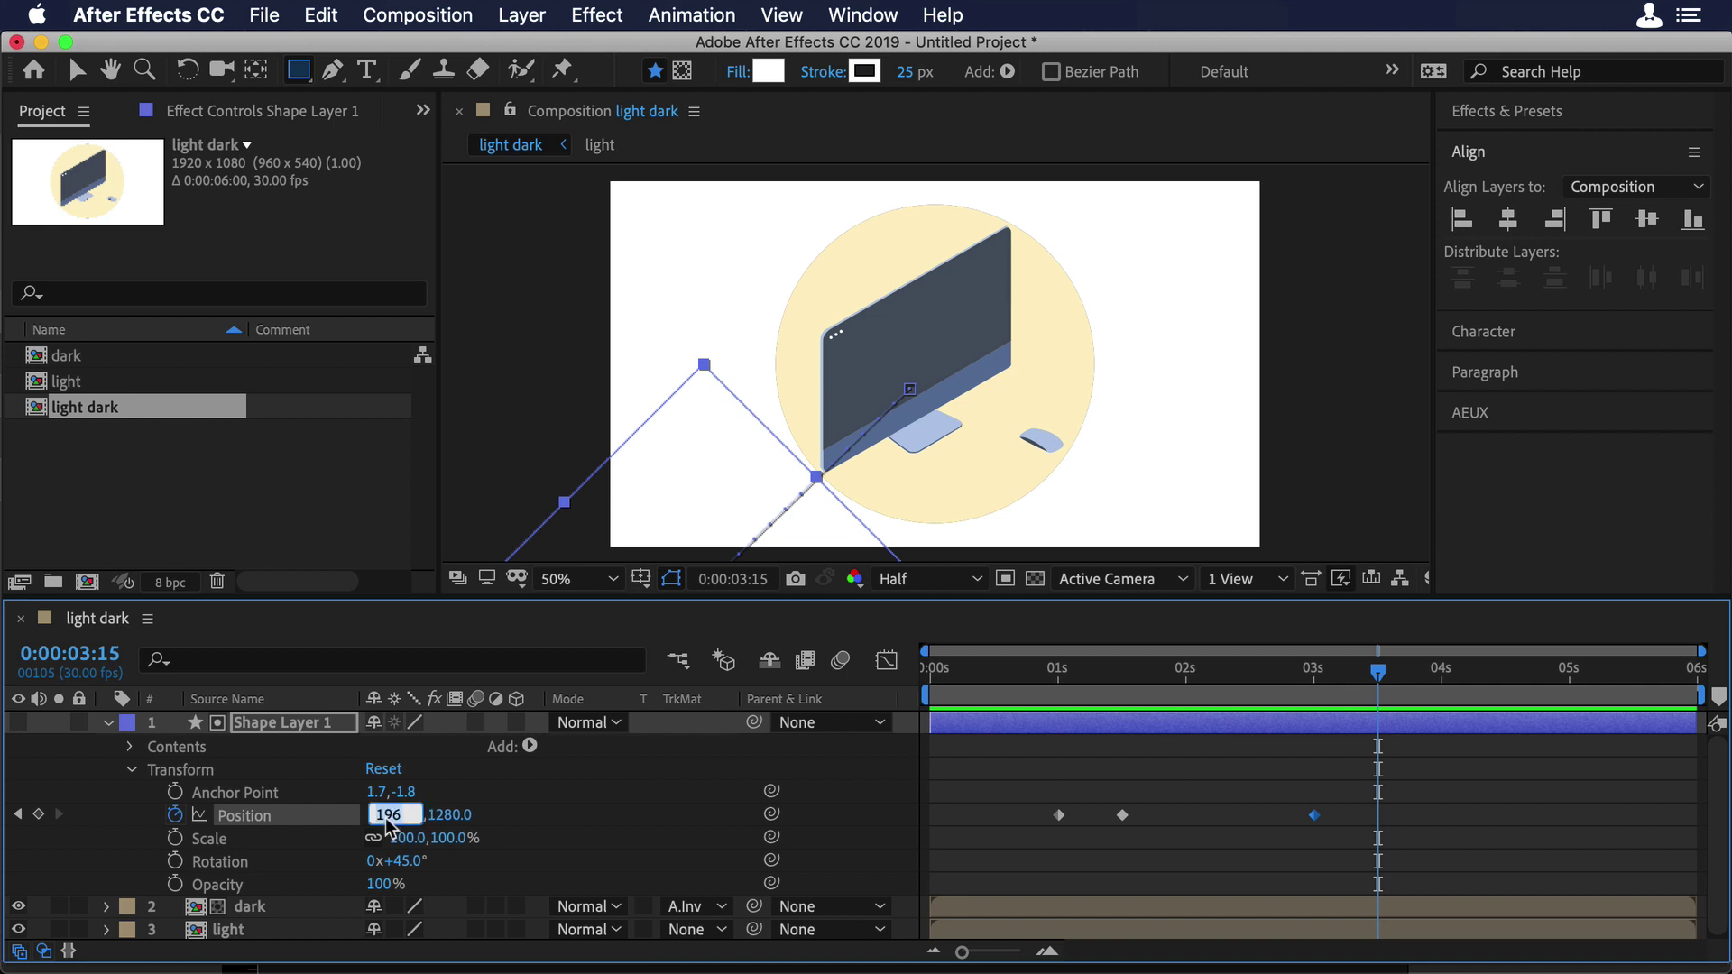
text(540)
key(Tab)
text(952)
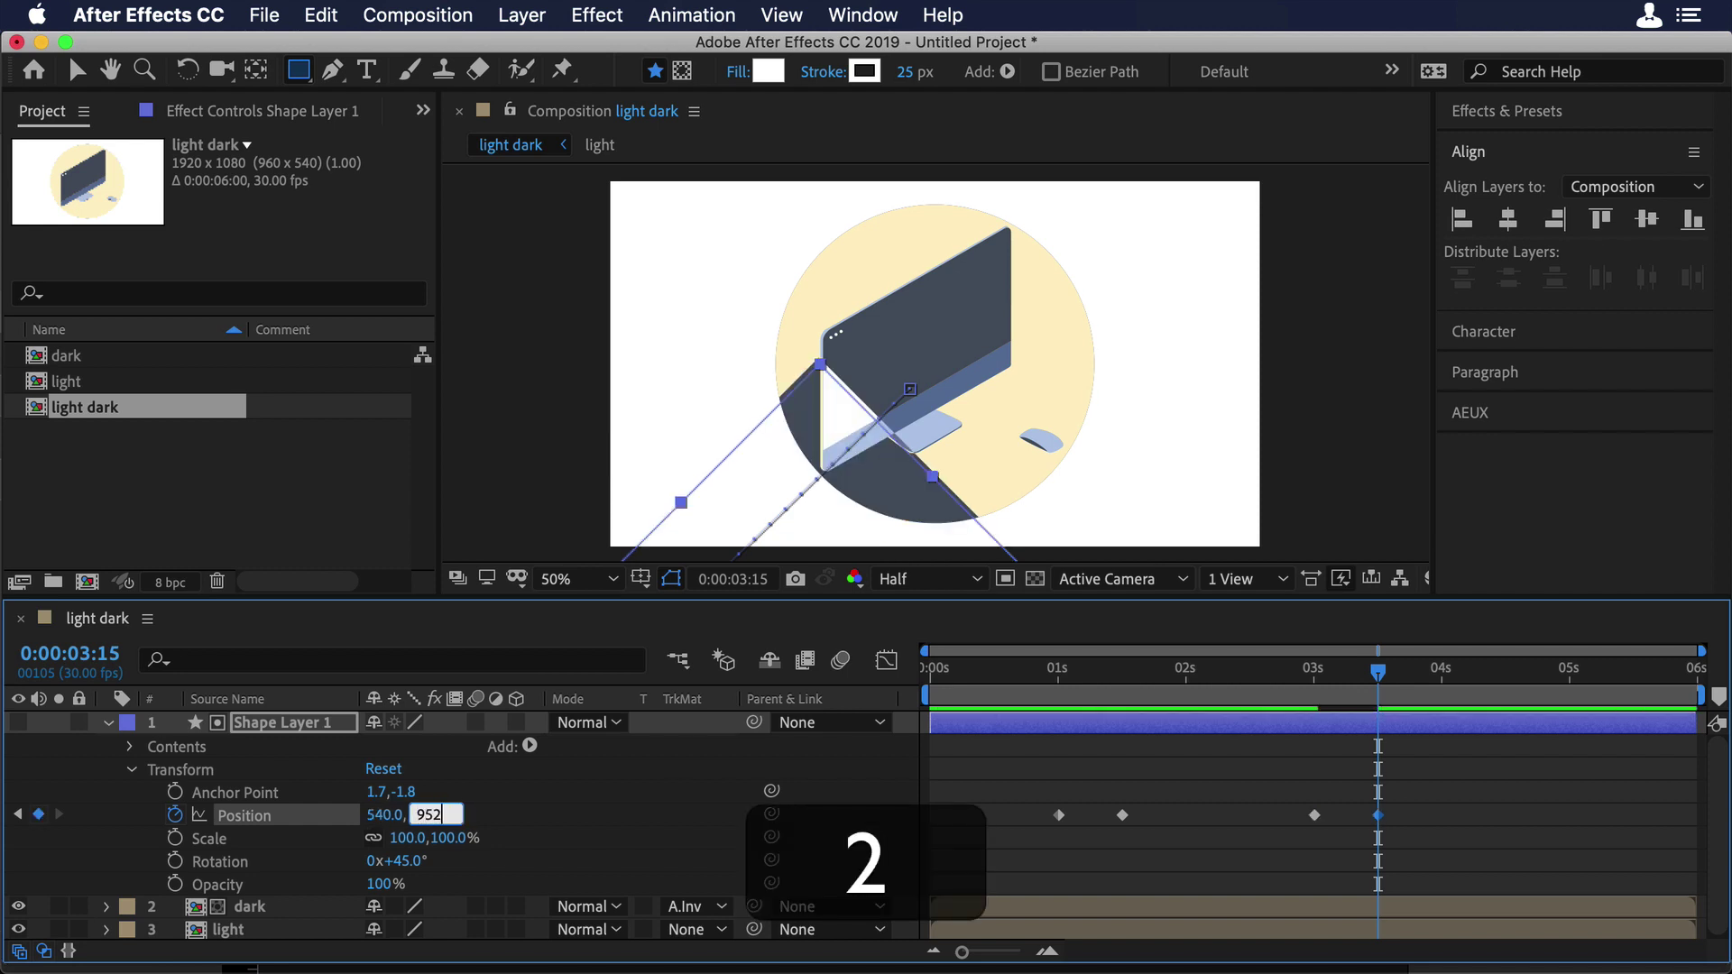
key(Return)
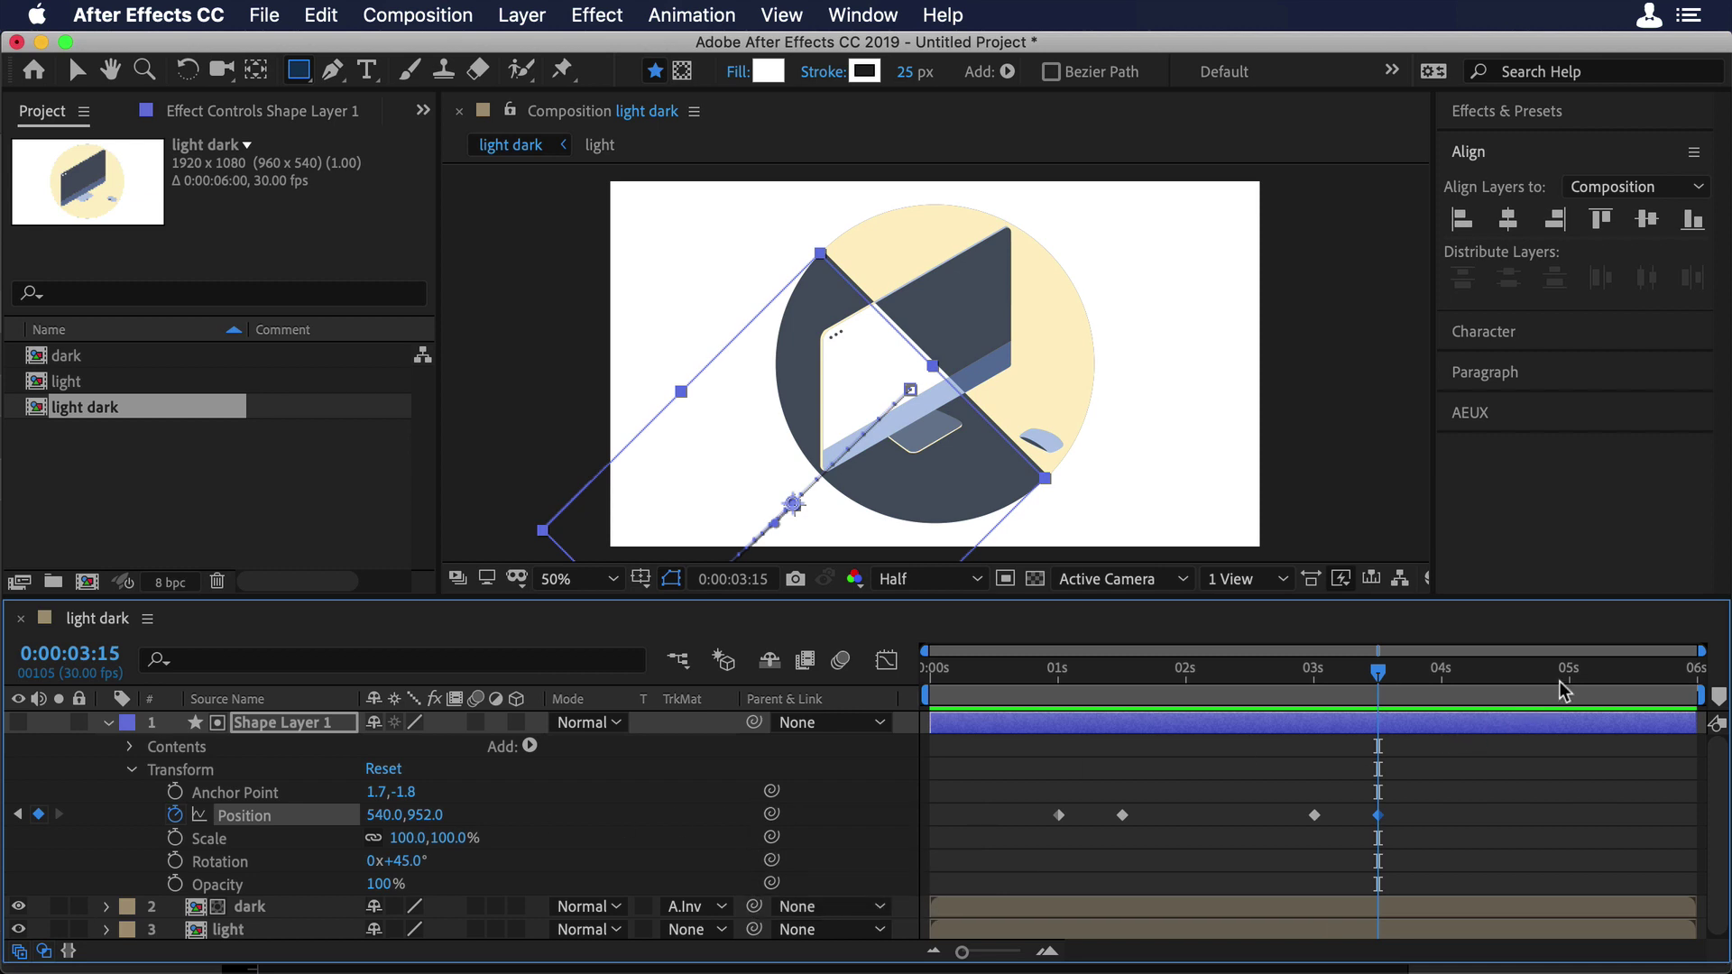
- Hold Position at 5s, key it to 884, 612 at 5:15, then preview from the start
click(1566, 674)
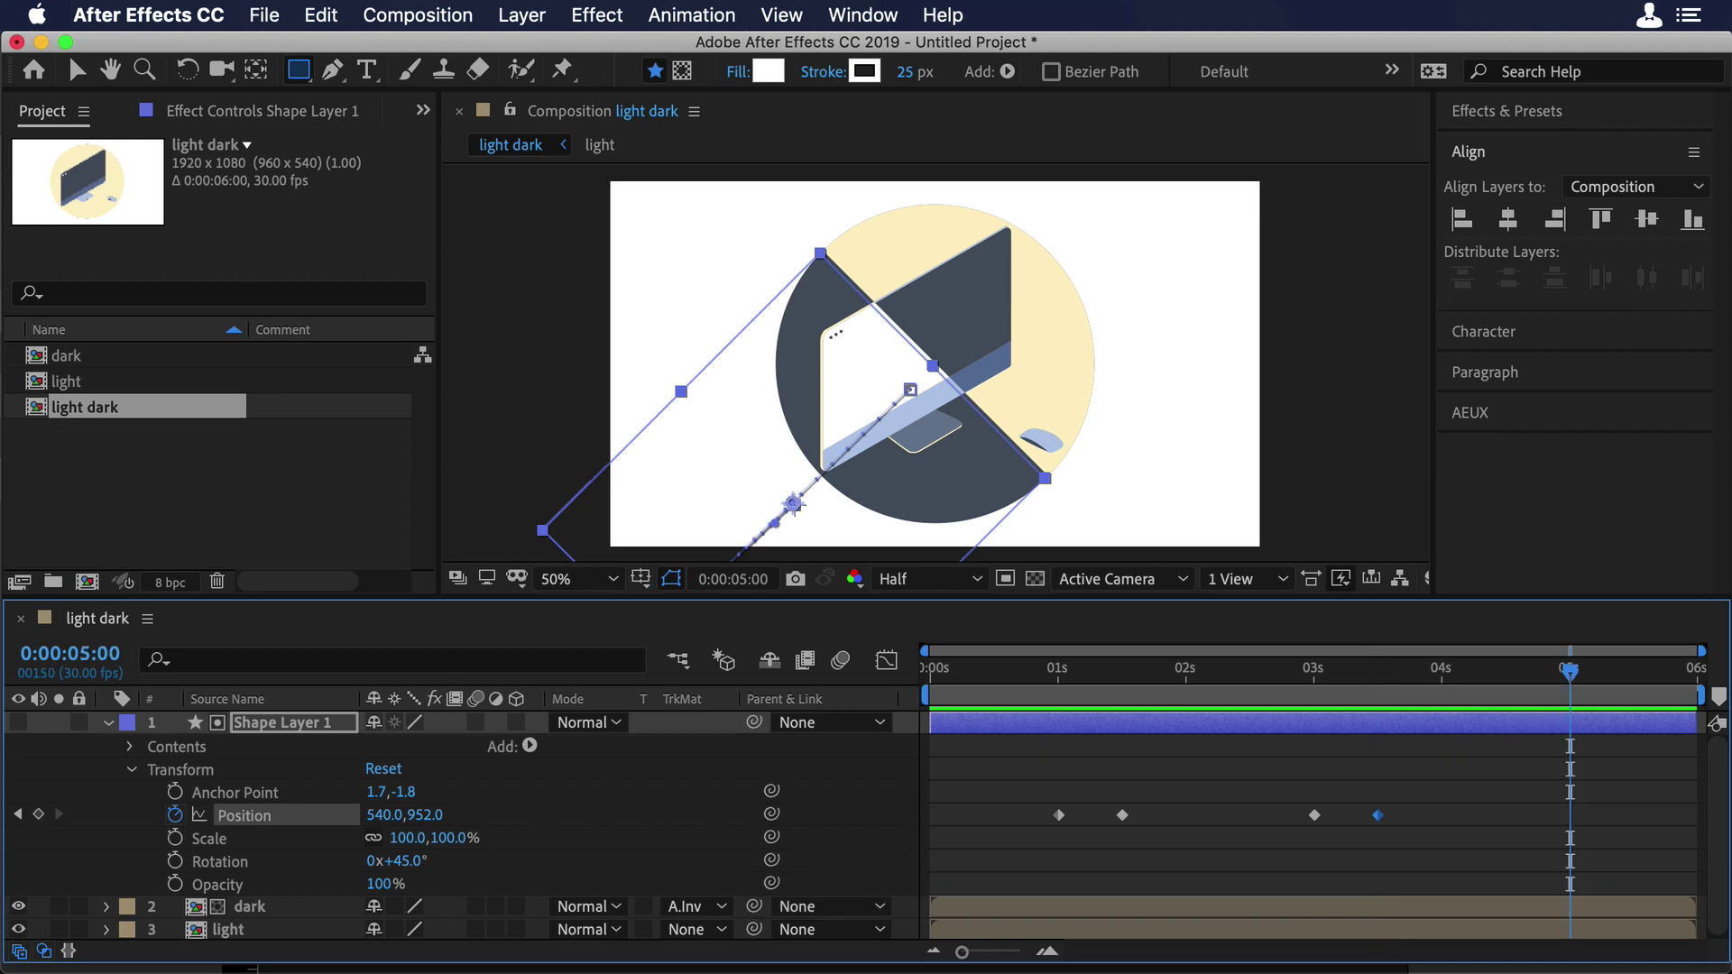
click(40, 815)
drag(1604, 678, 1633, 678)
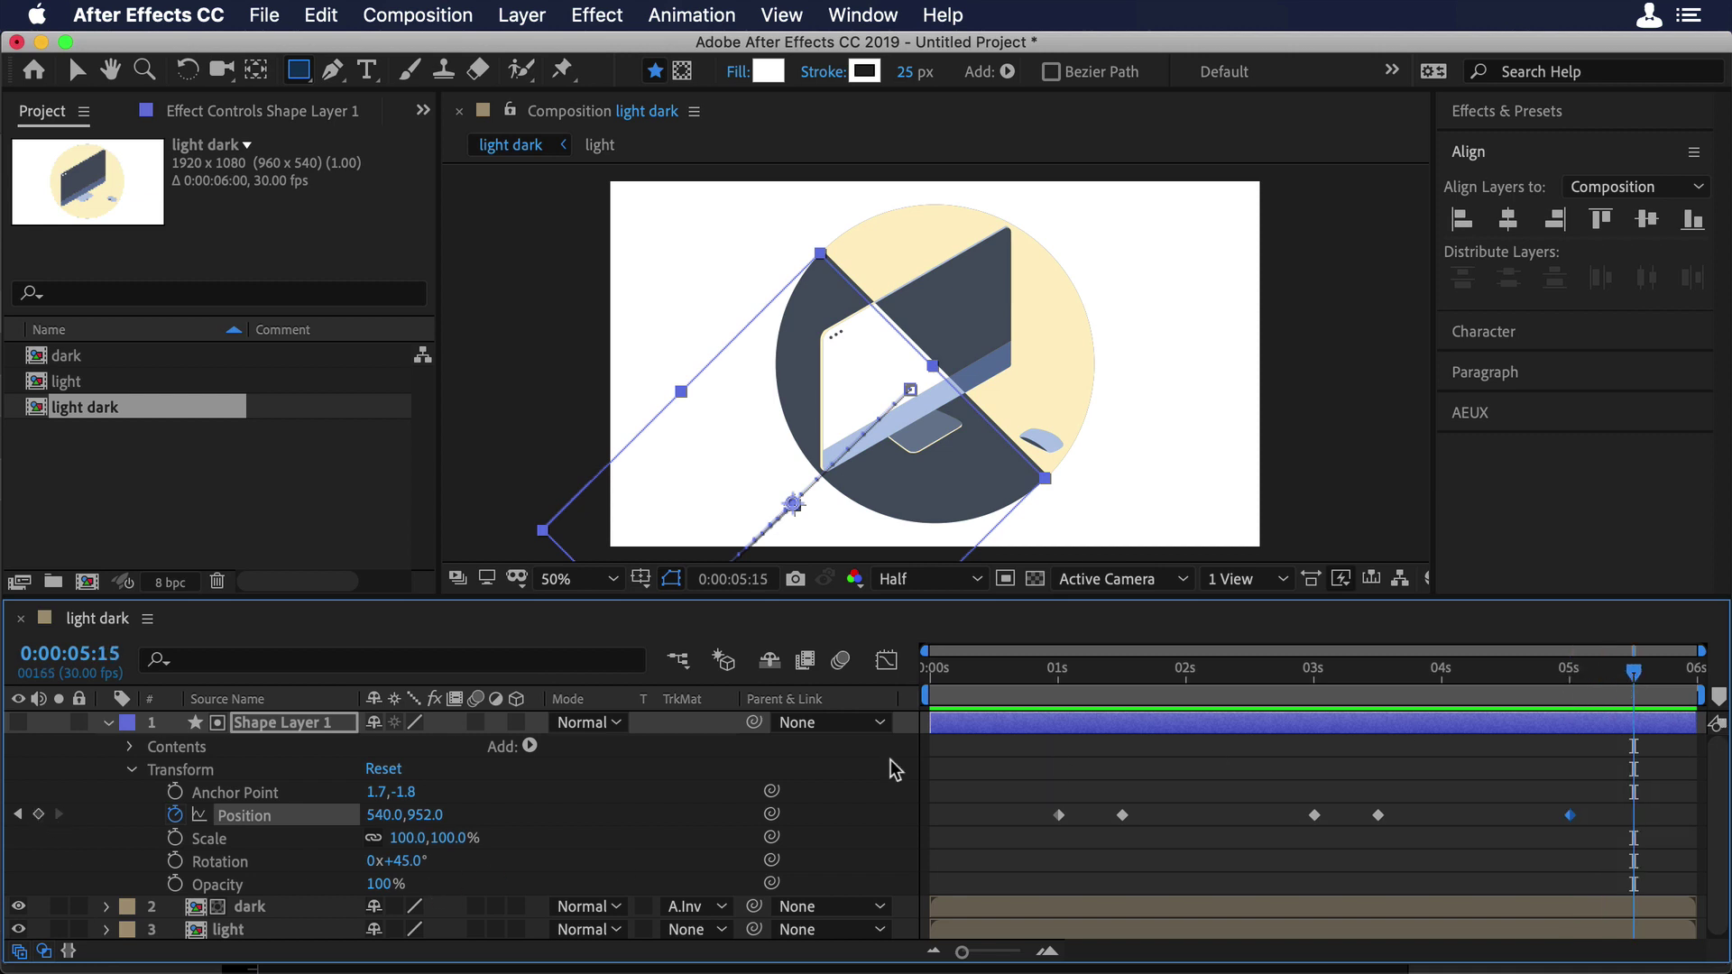
click(379, 817)
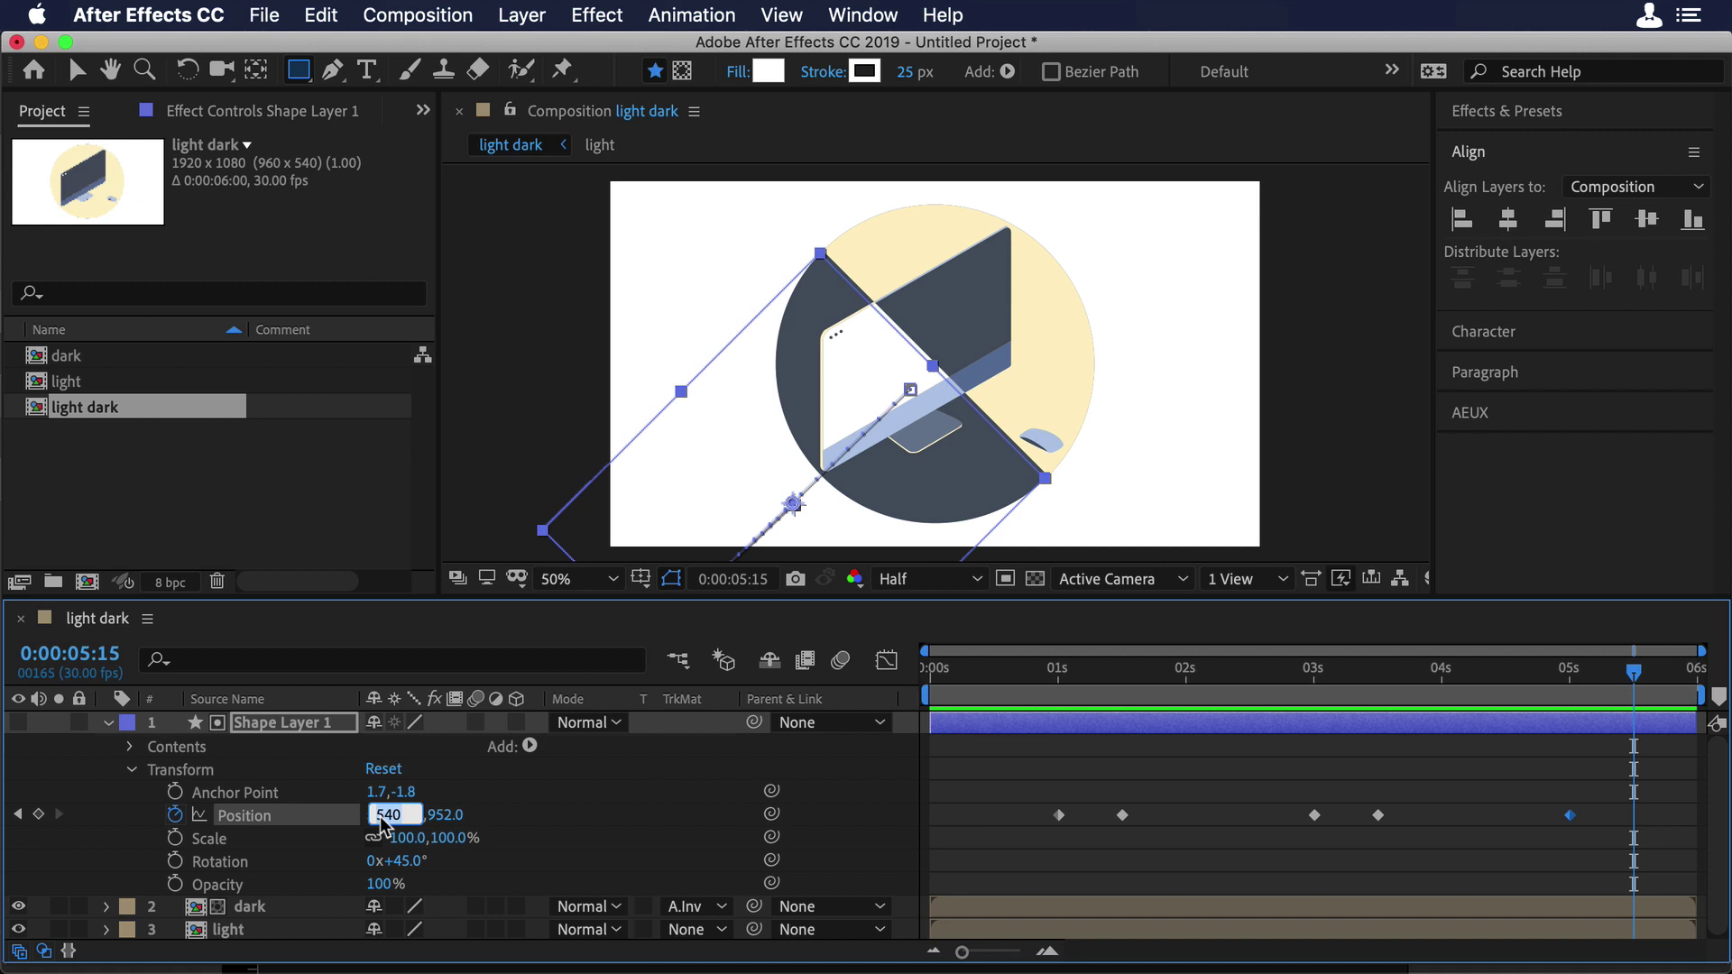
text(884)
key(Tab)
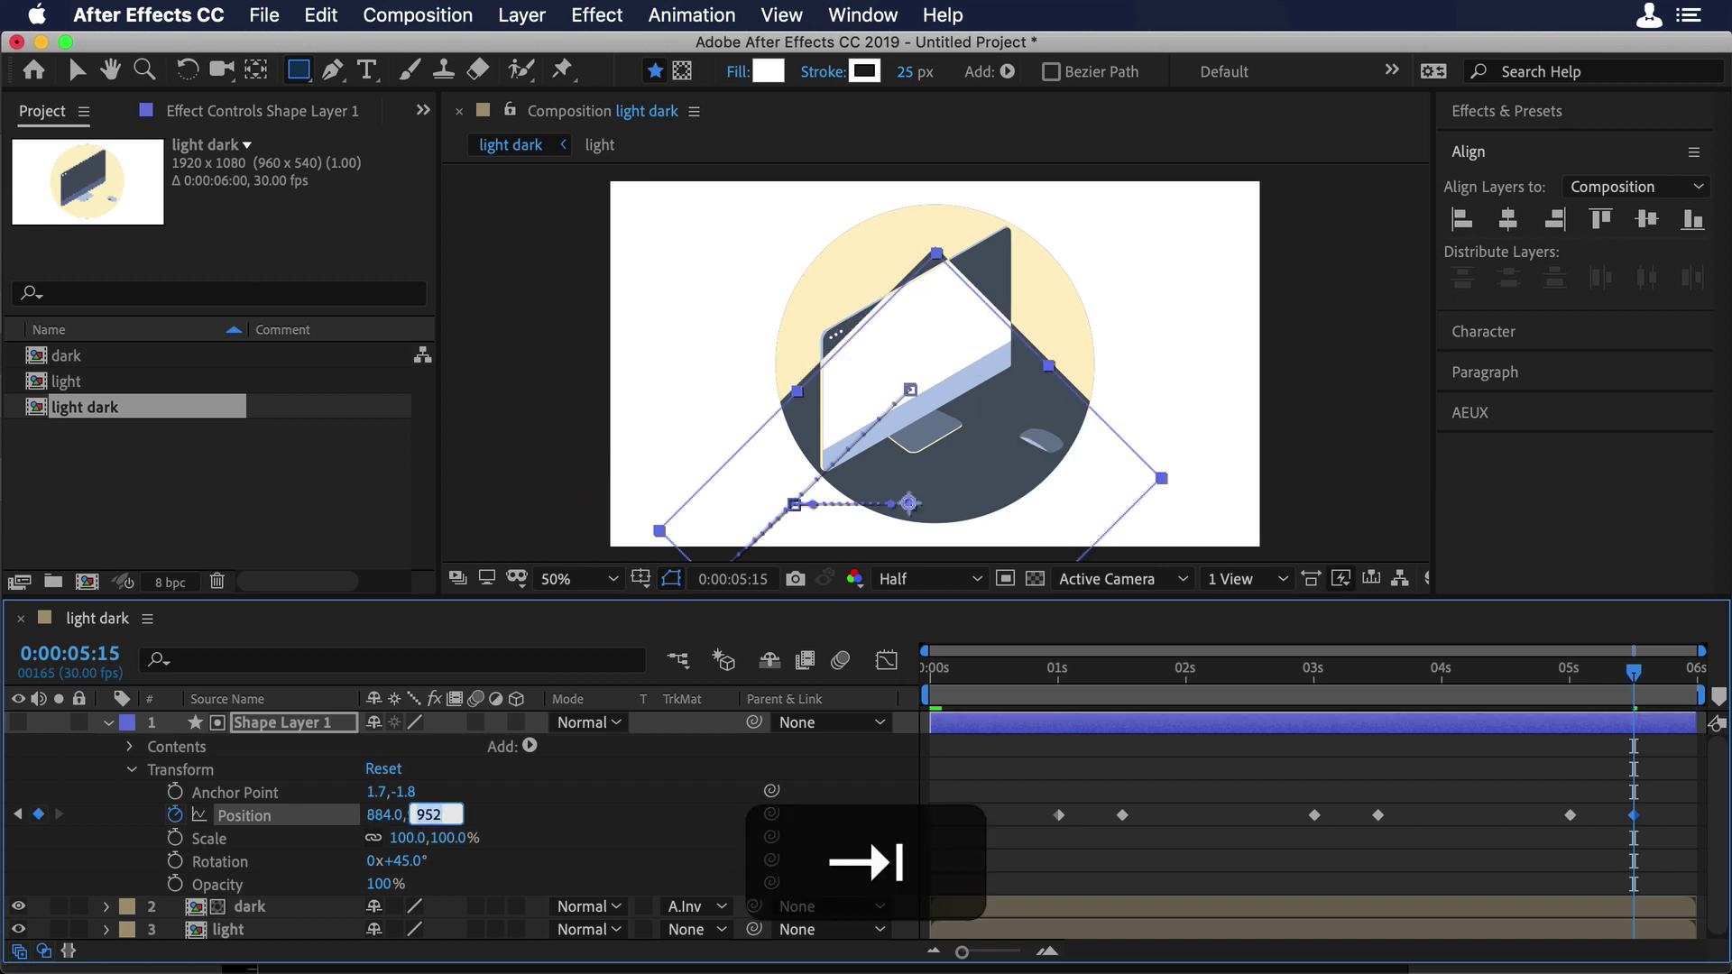
text(612)
key(Return)
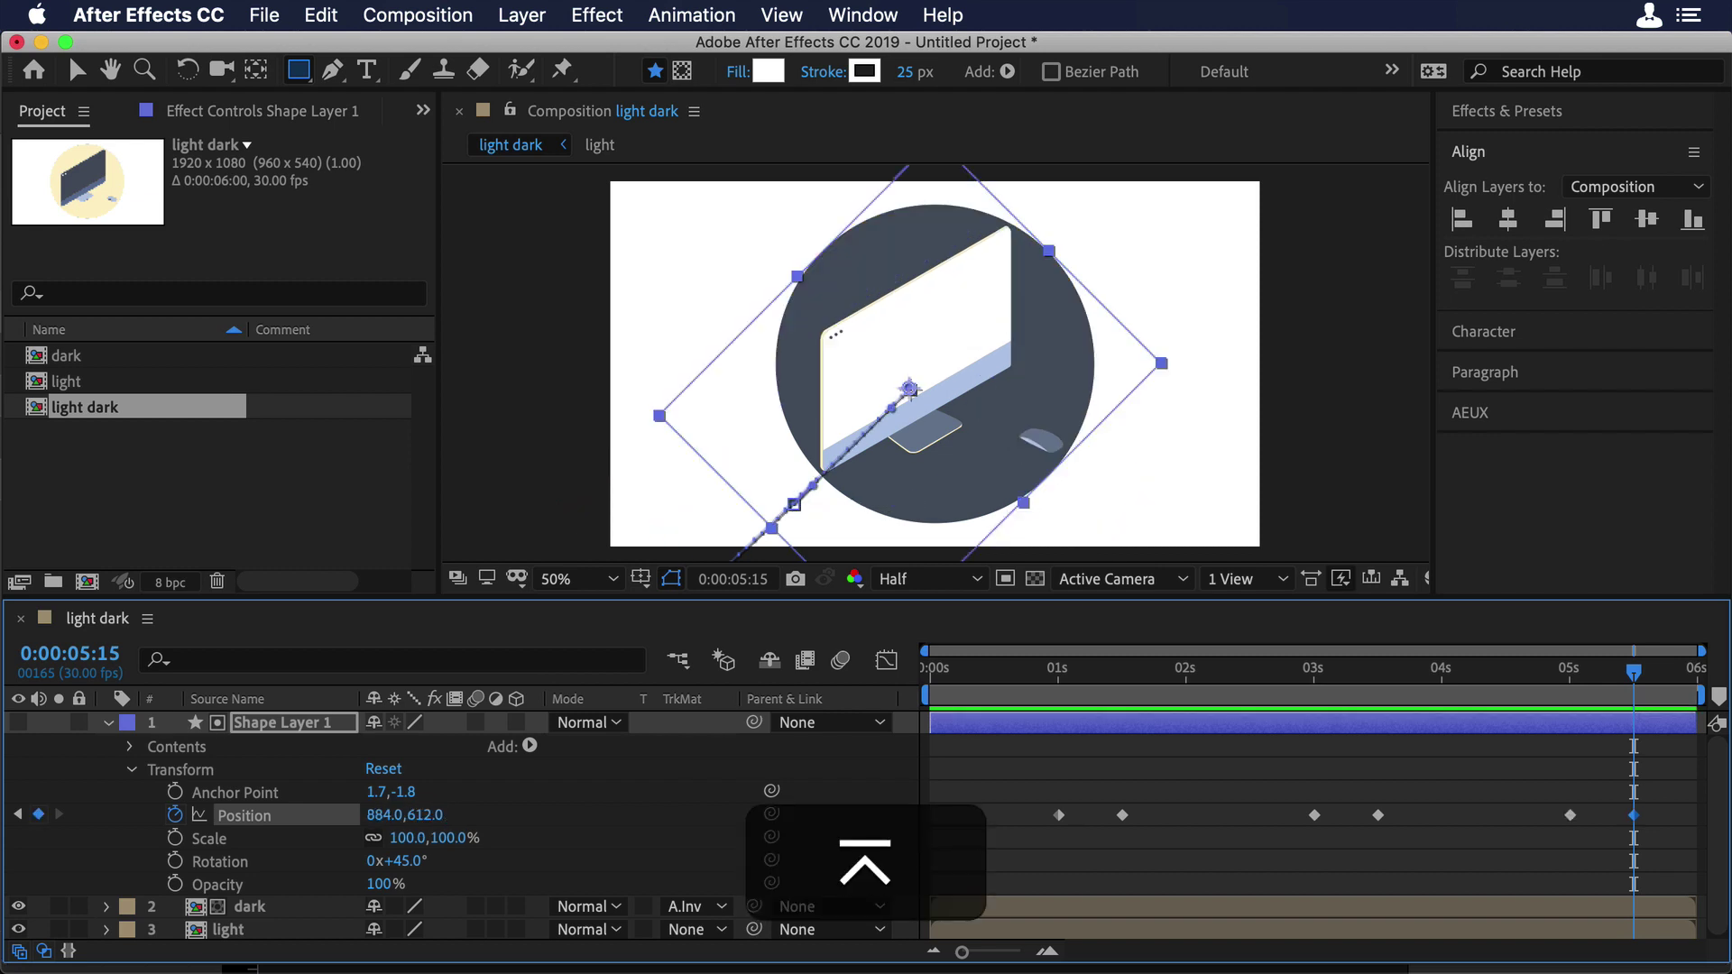
drag(1034, 673, 930, 671)
key(space)
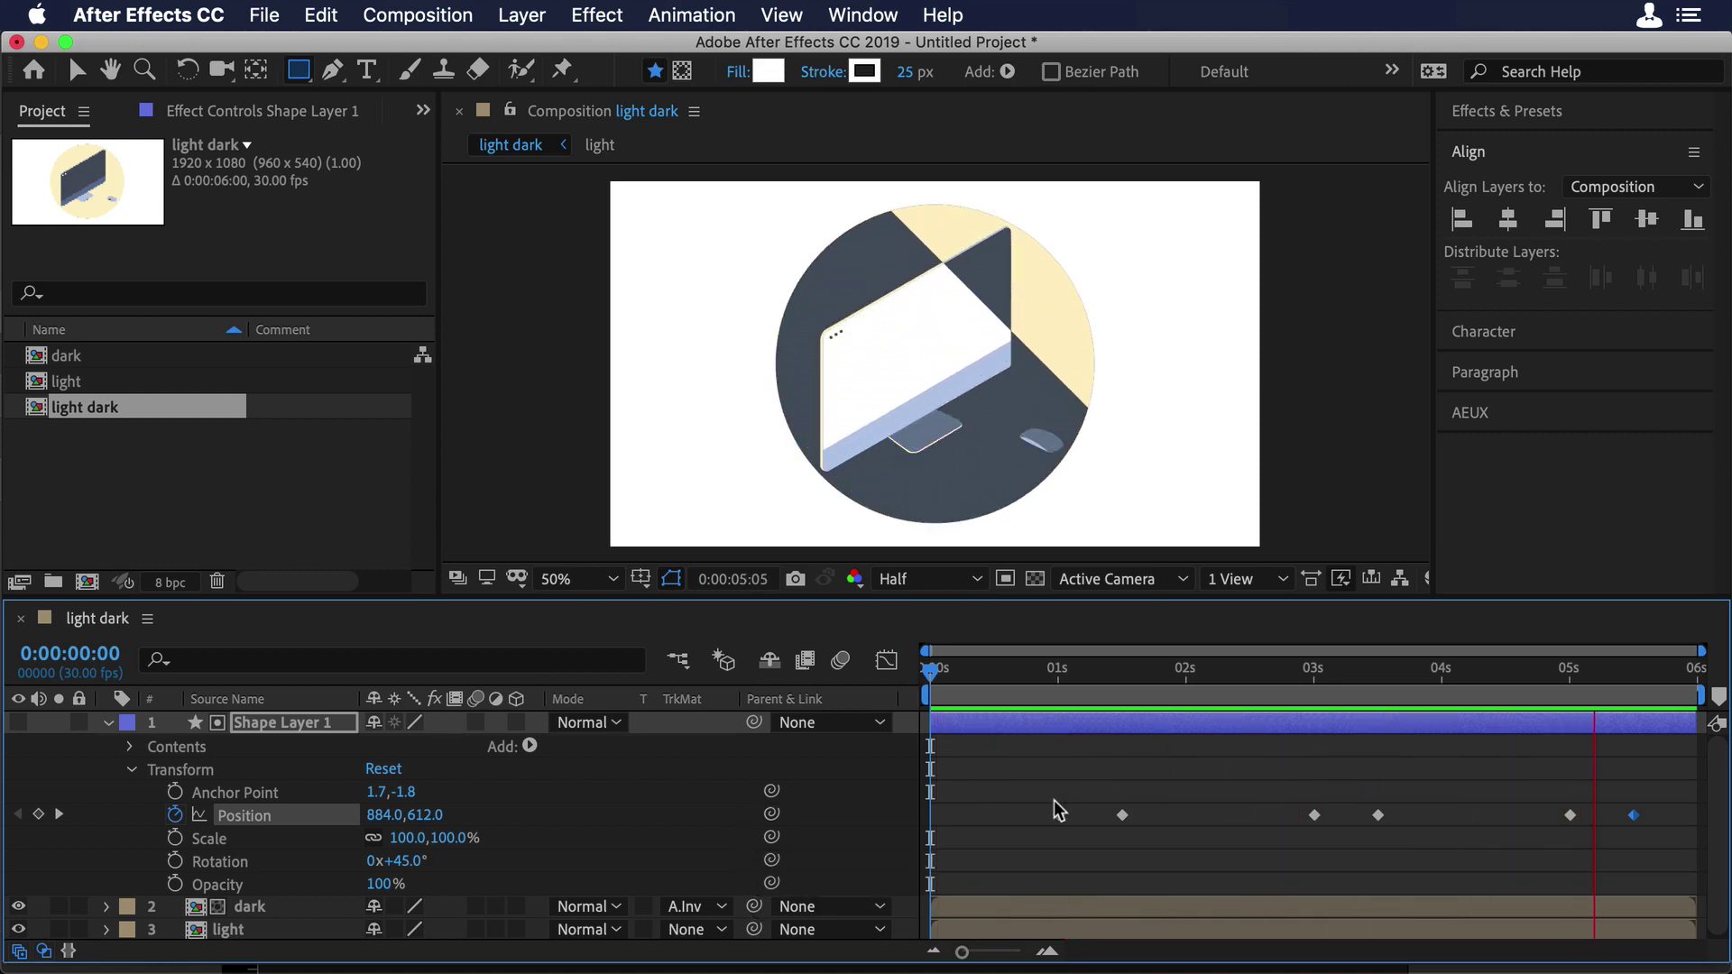
- Stop the preview, go to frame 10, and select all six Position keyframes
key(space)
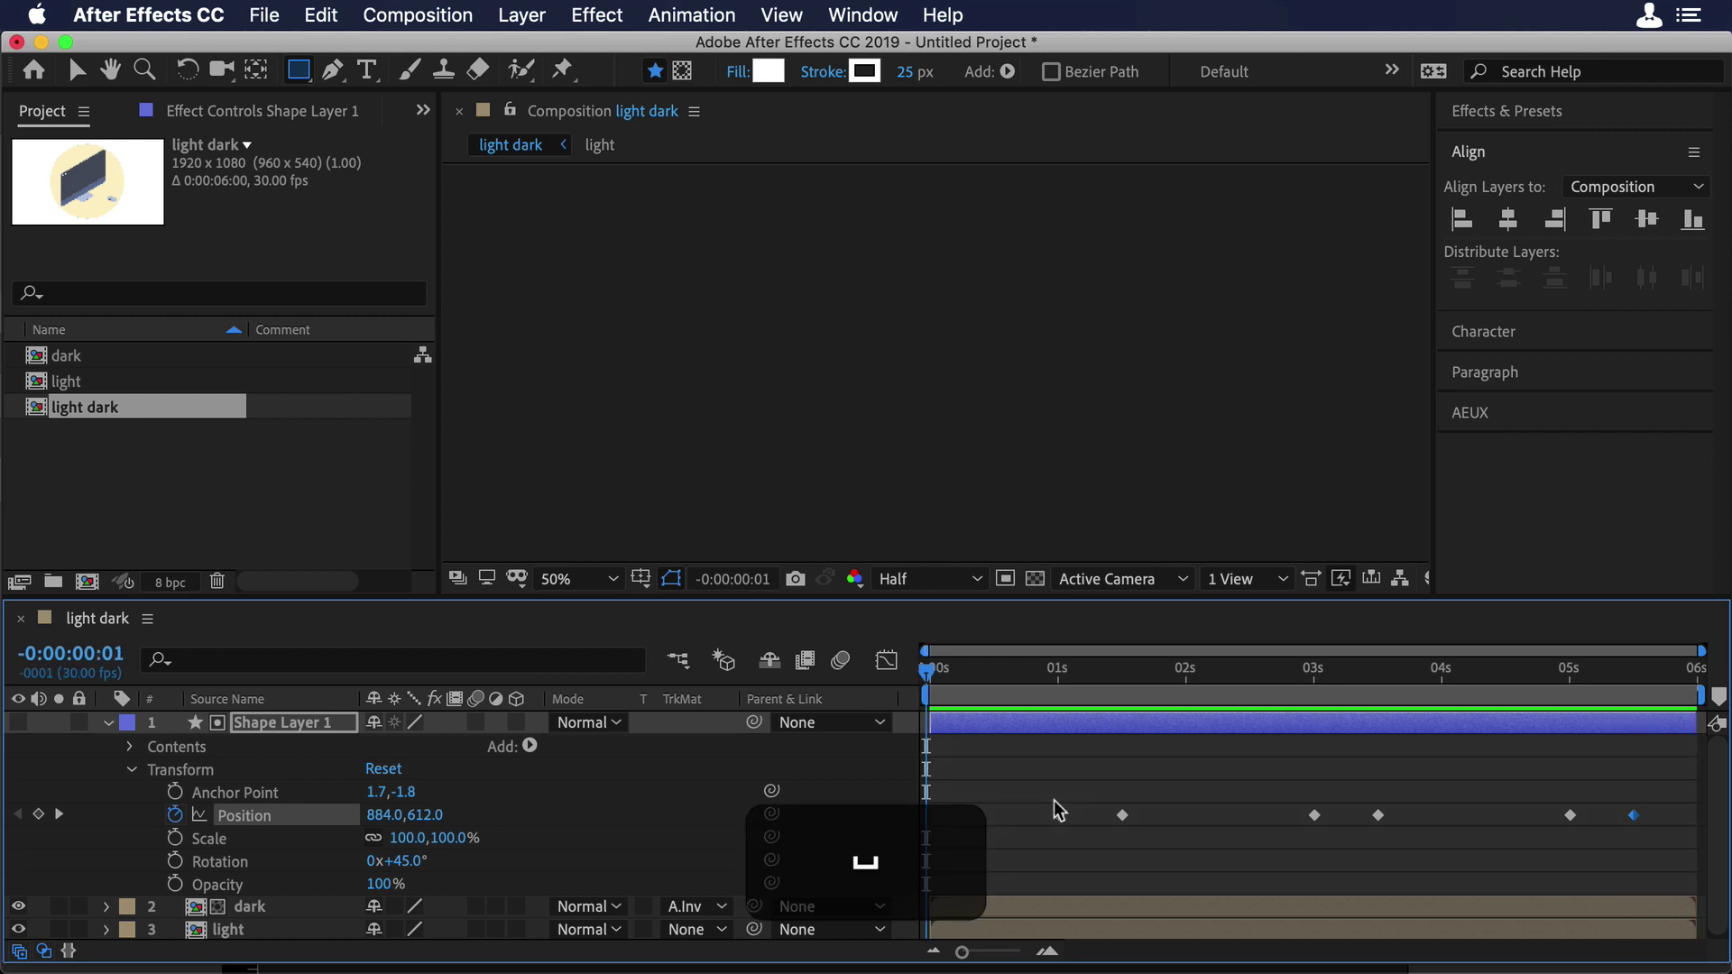
click(972, 671)
drag(1031, 817, 1647, 828)
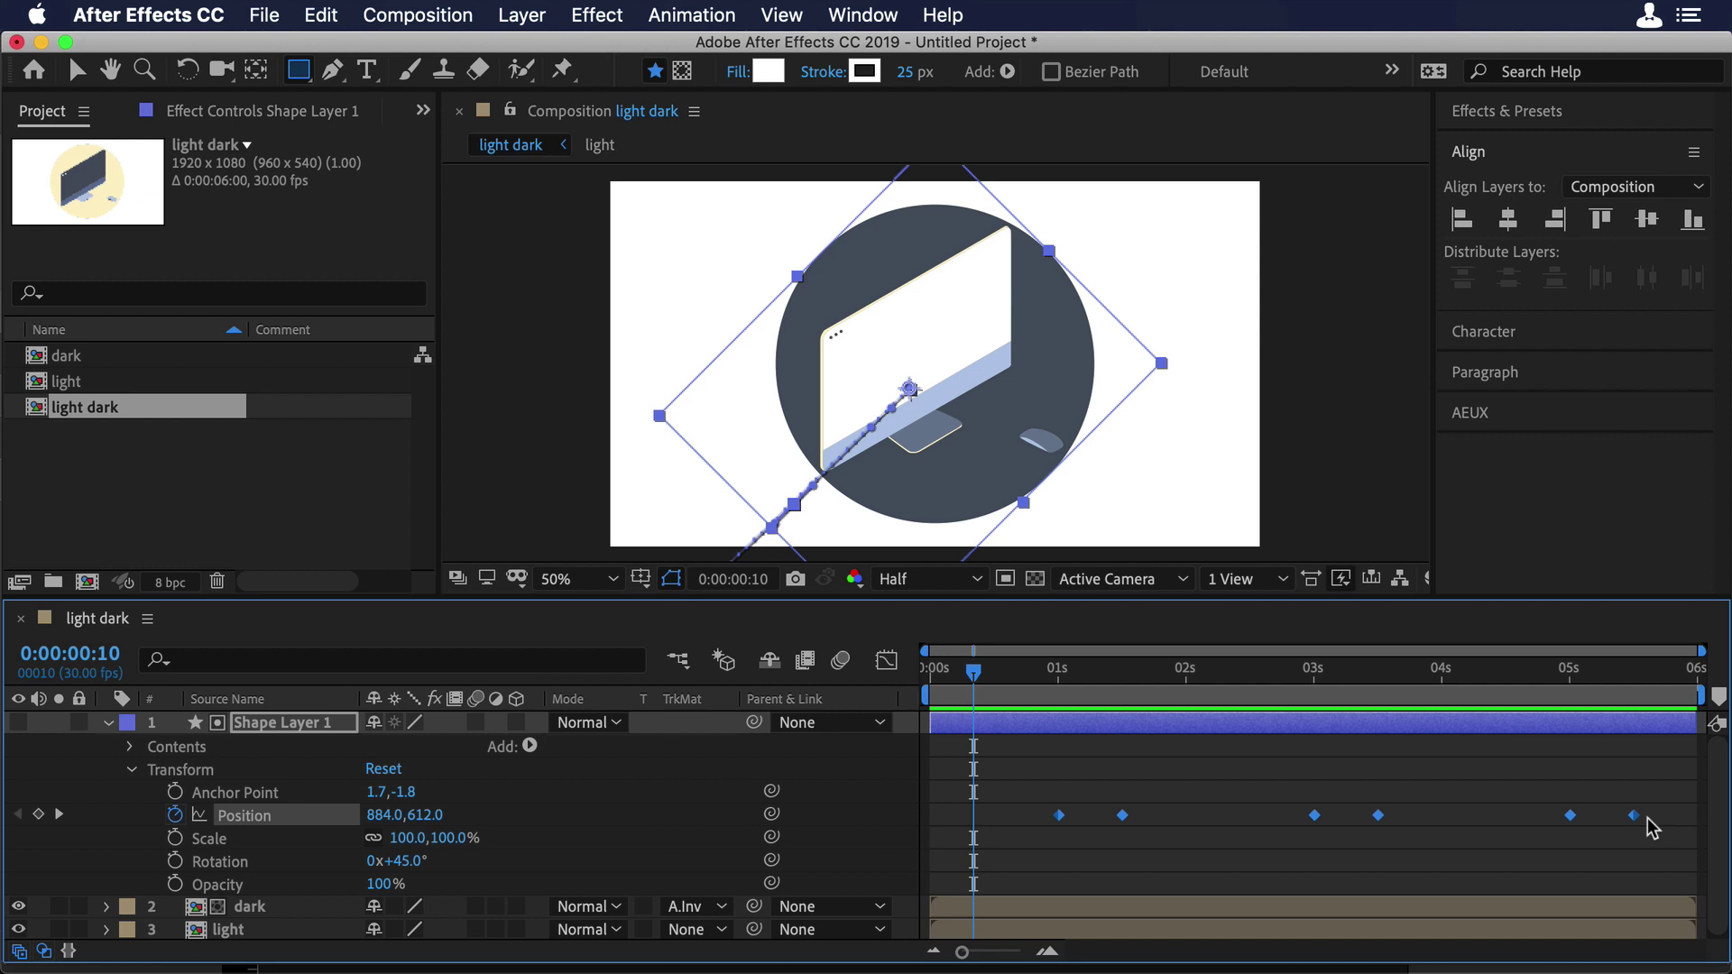
- Apply Easy Ease to the selected Position keyframes and reselect Shape Layer 1
right_click(1632, 816)
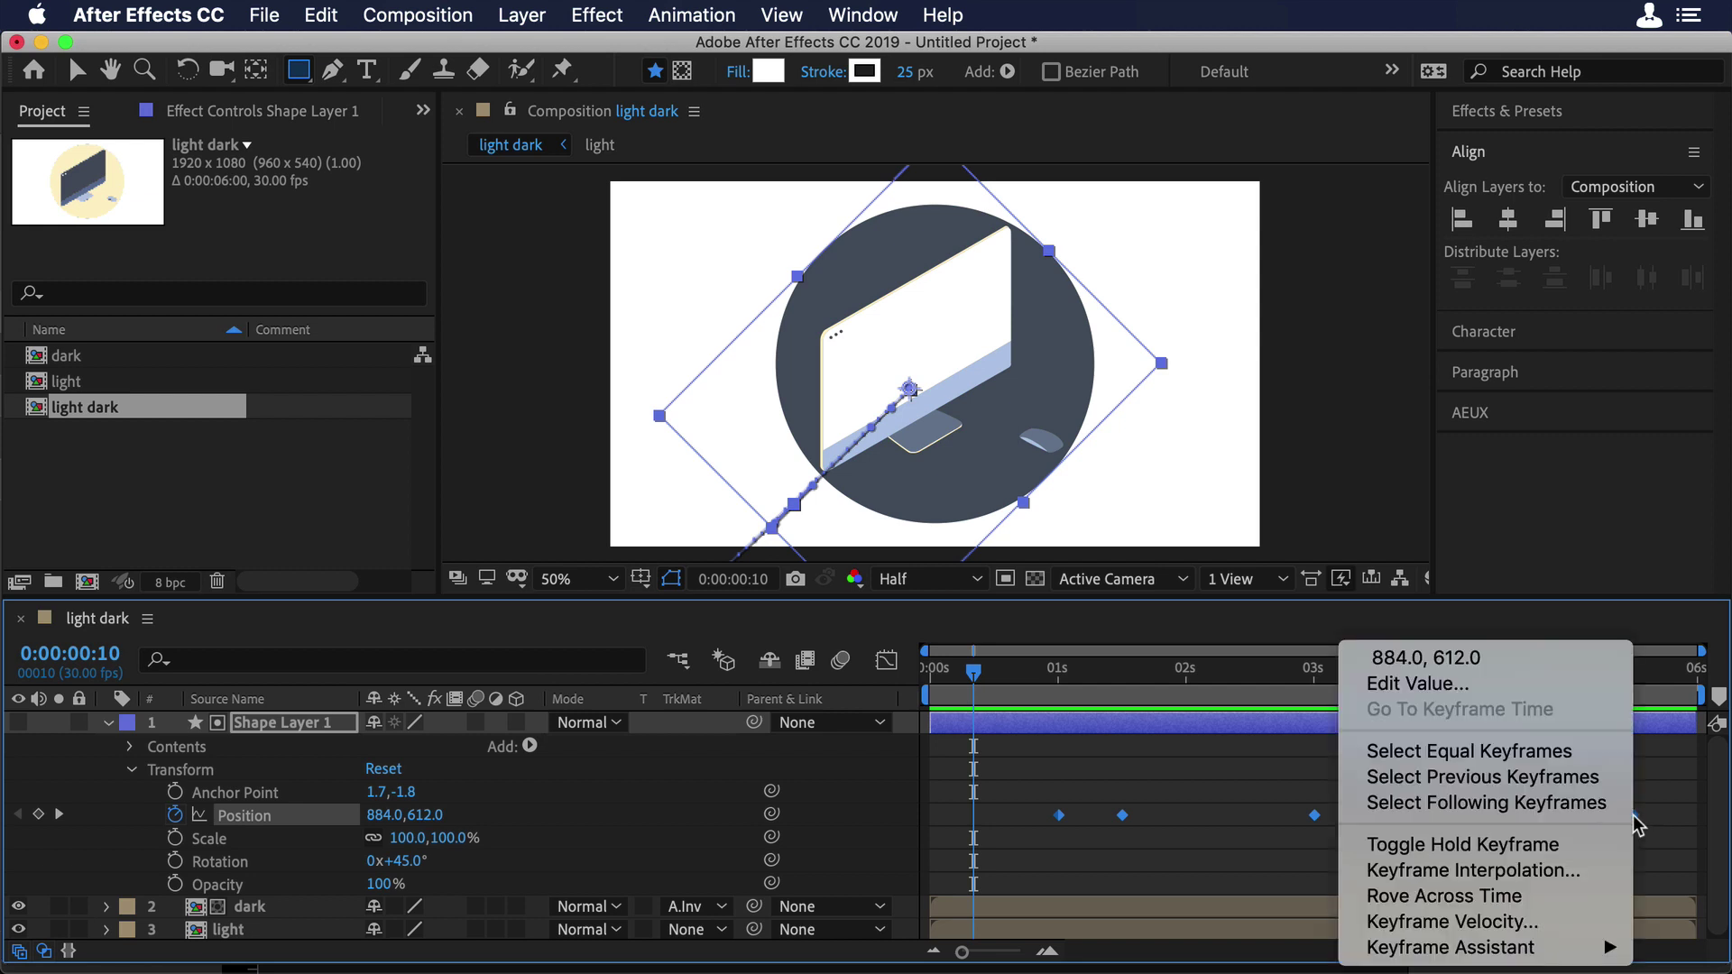
mouse_move(1501, 945)
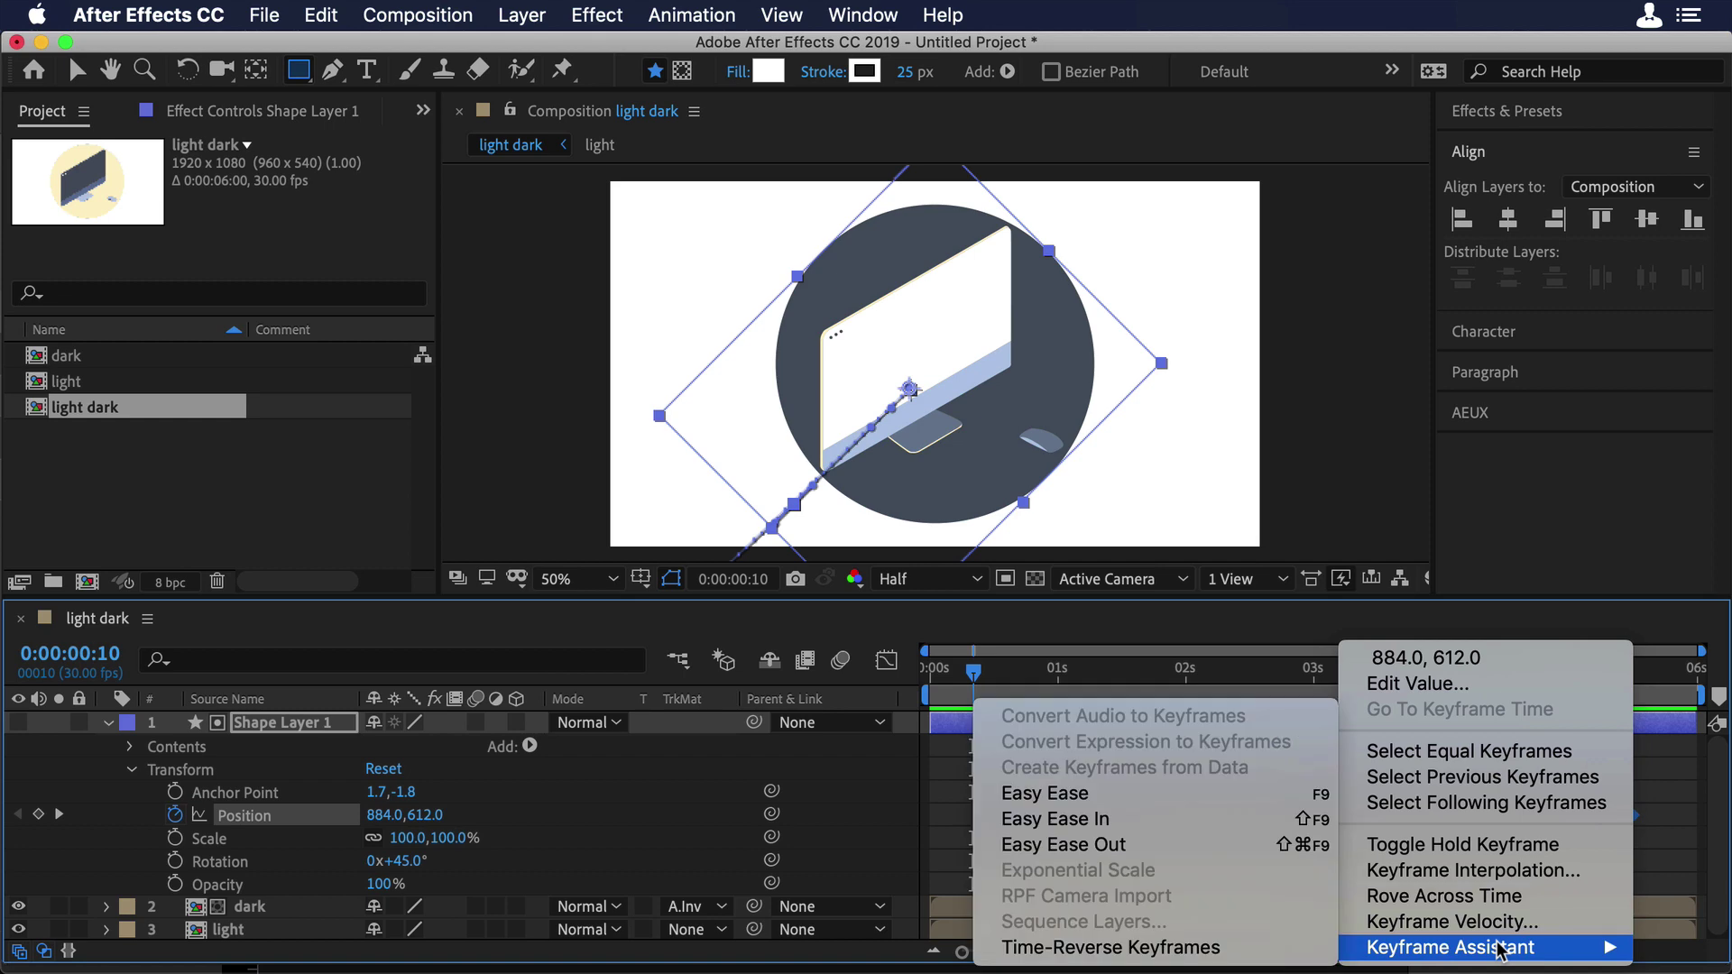
click(1166, 793)
click(1055, 791)
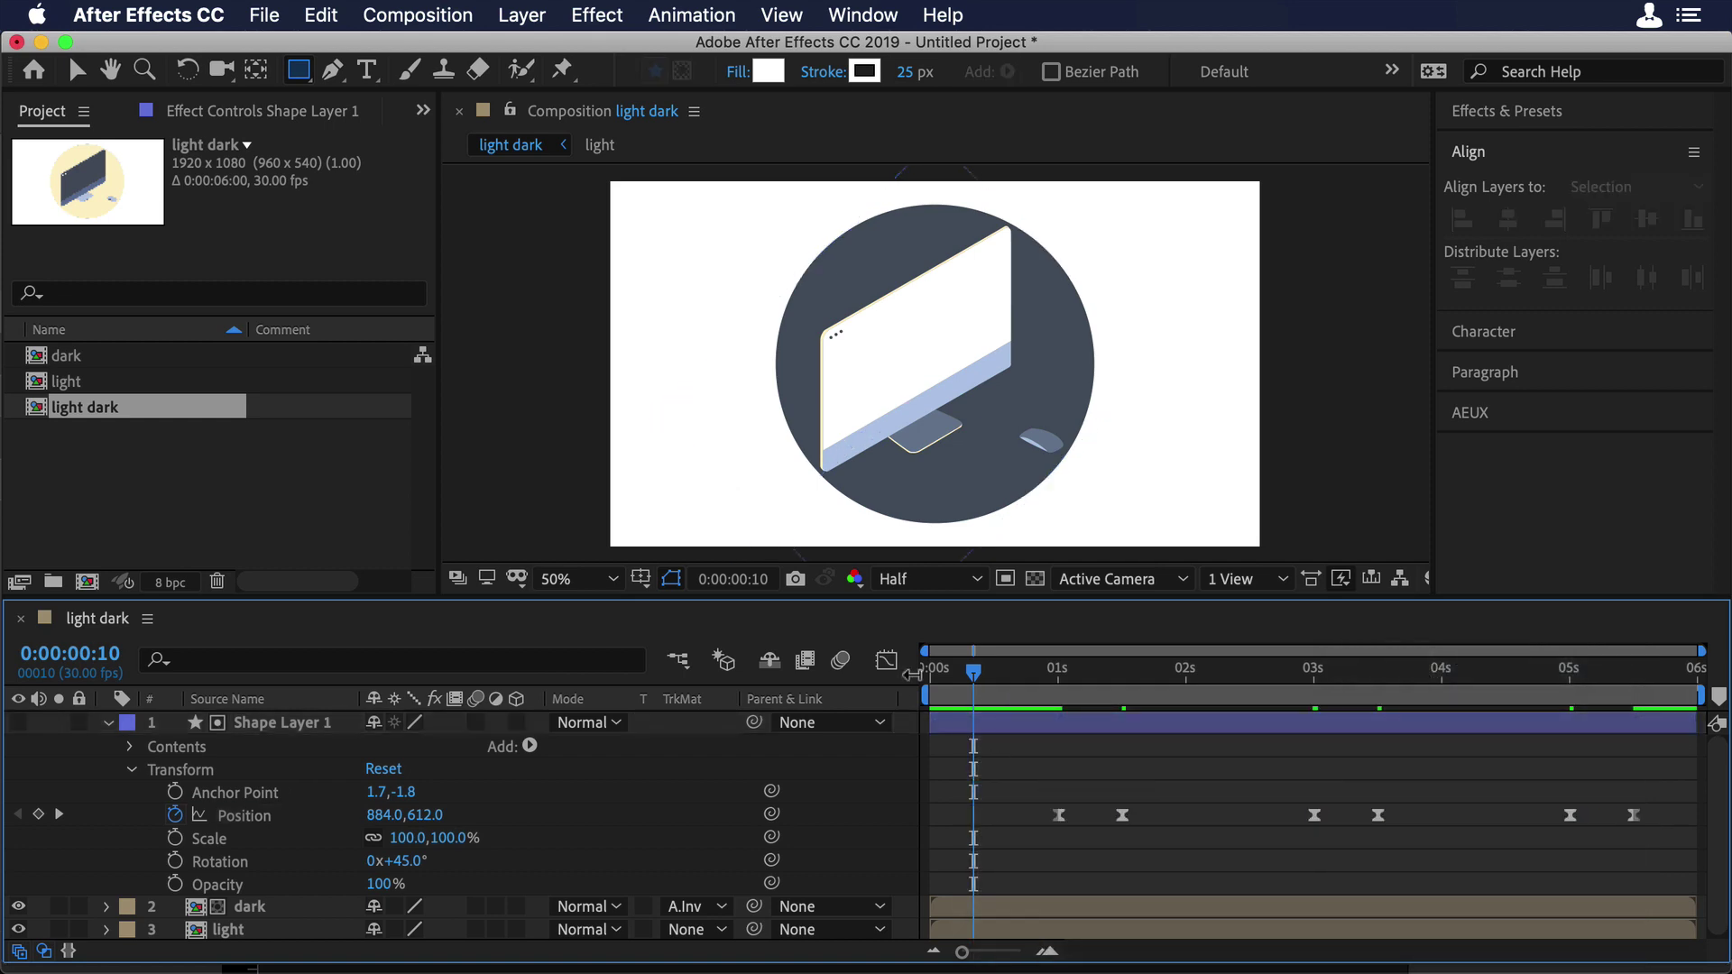
click(1028, 727)
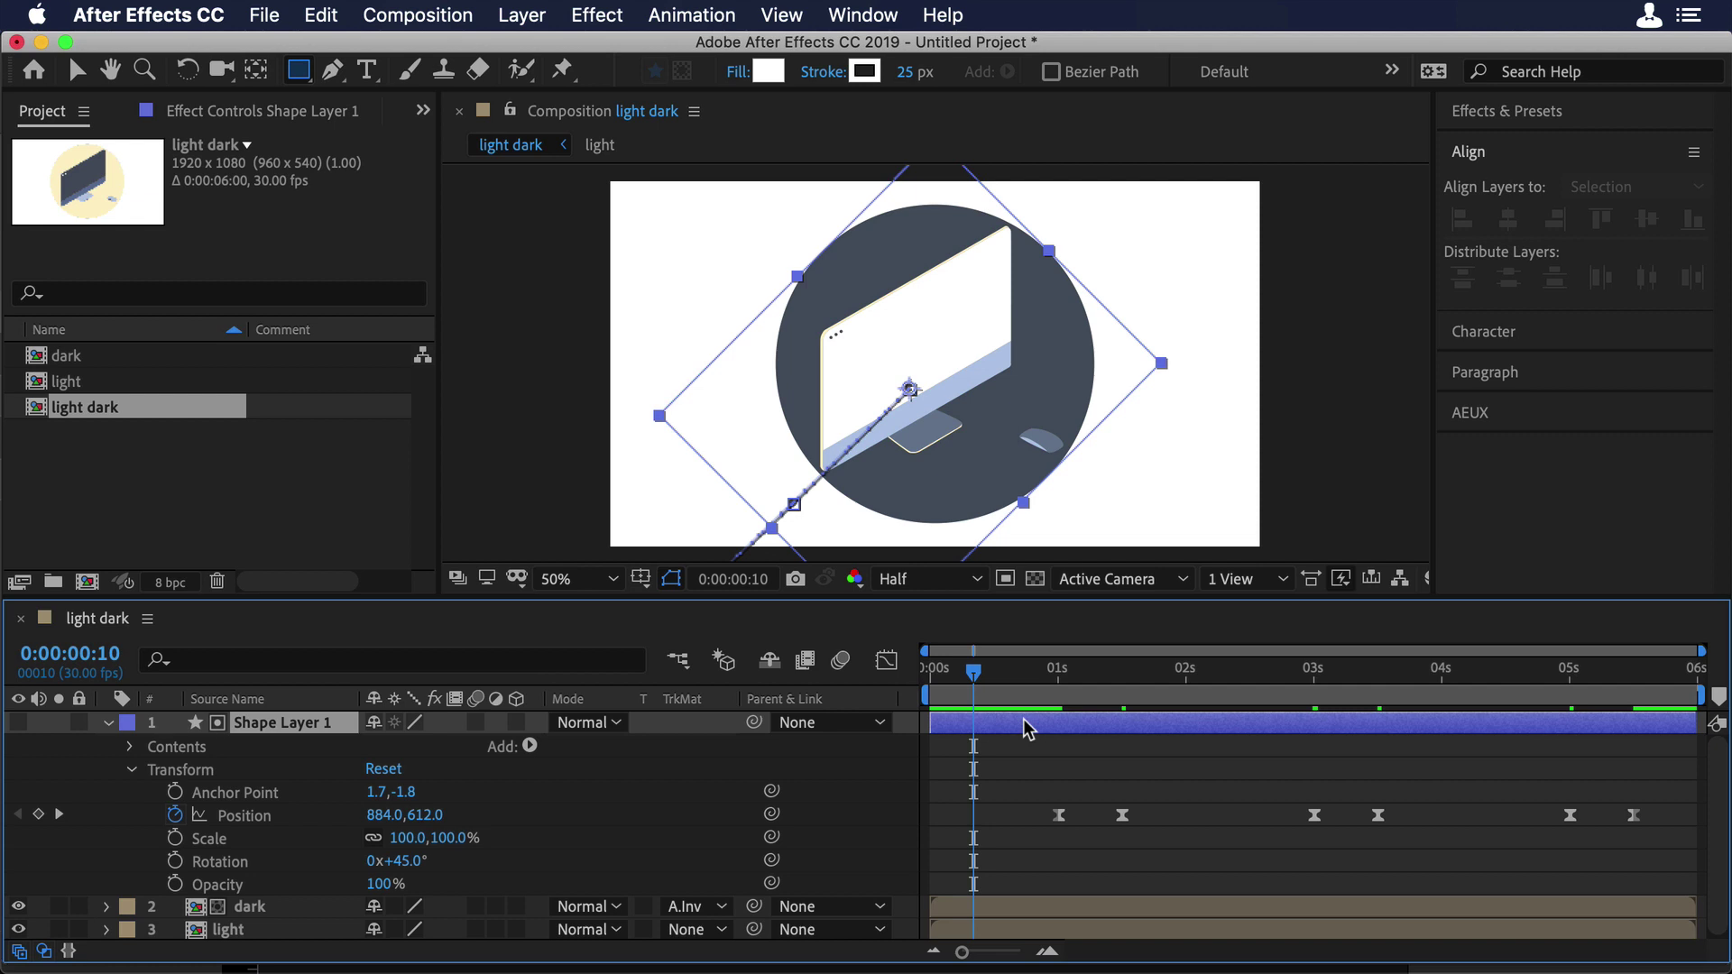
- In the Graph Editor, steepen the easing influence on the first, 3-second and final keyframes, then preview
click(887, 660)
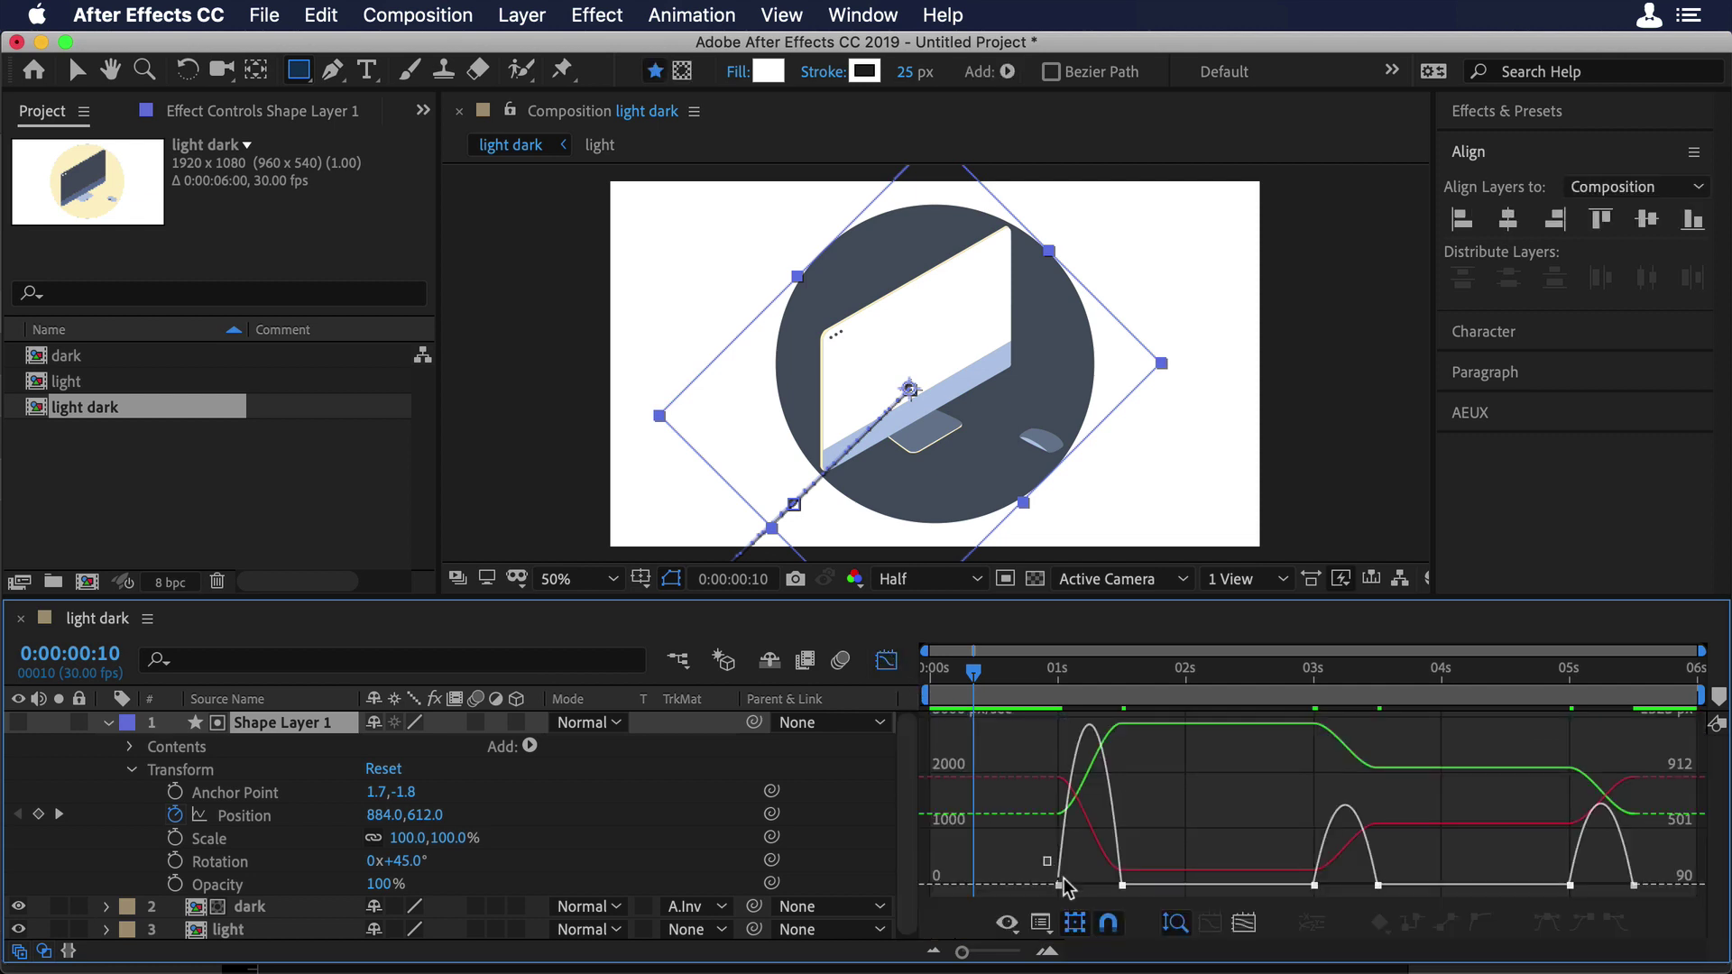
drag(1068, 882, 1112, 888)
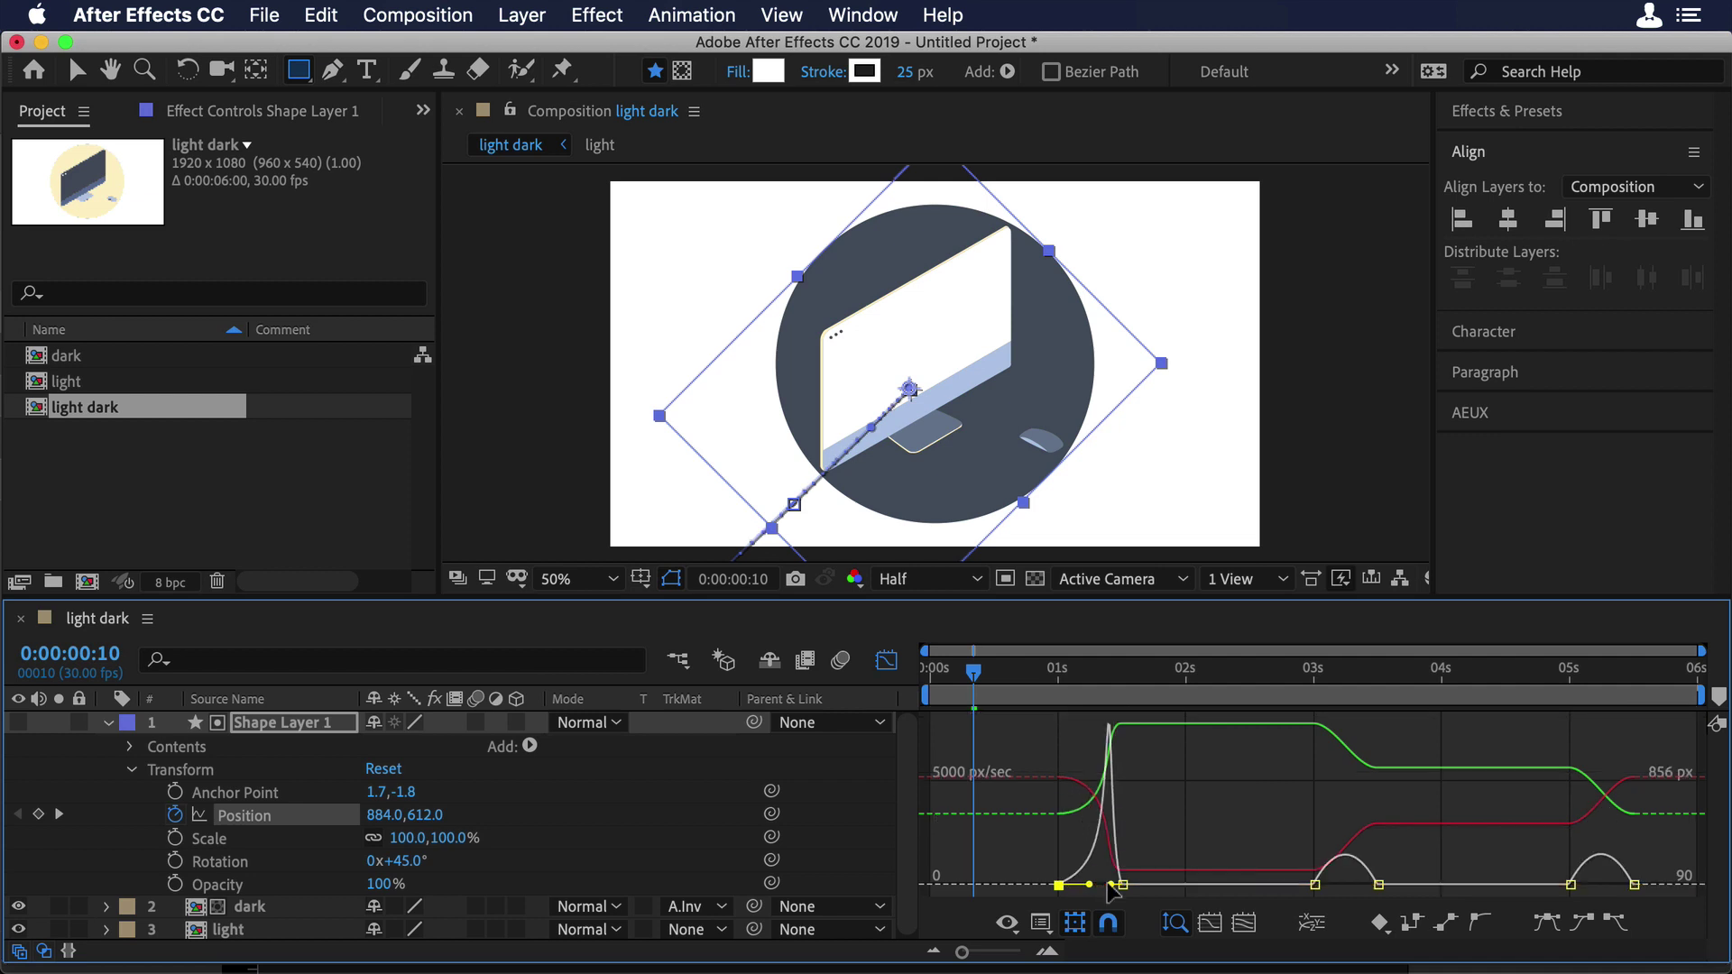
click(1314, 884)
drag(1330, 885, 1380, 889)
click(1571, 884)
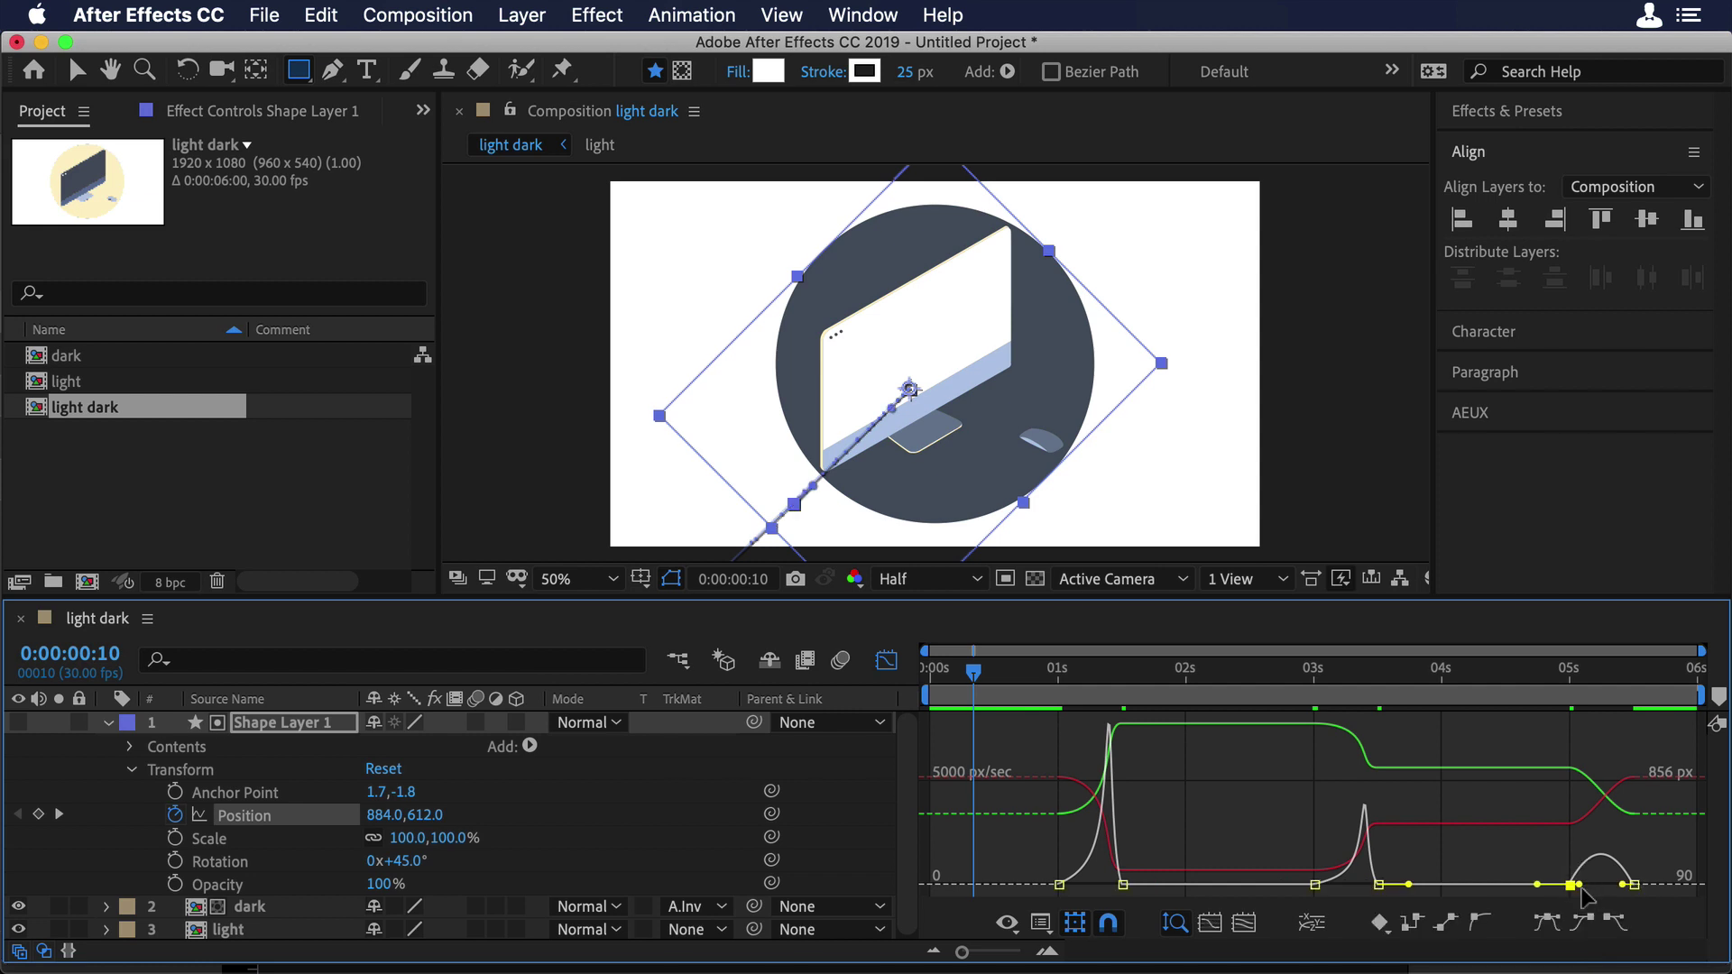
drag(1579, 885, 1601, 884)
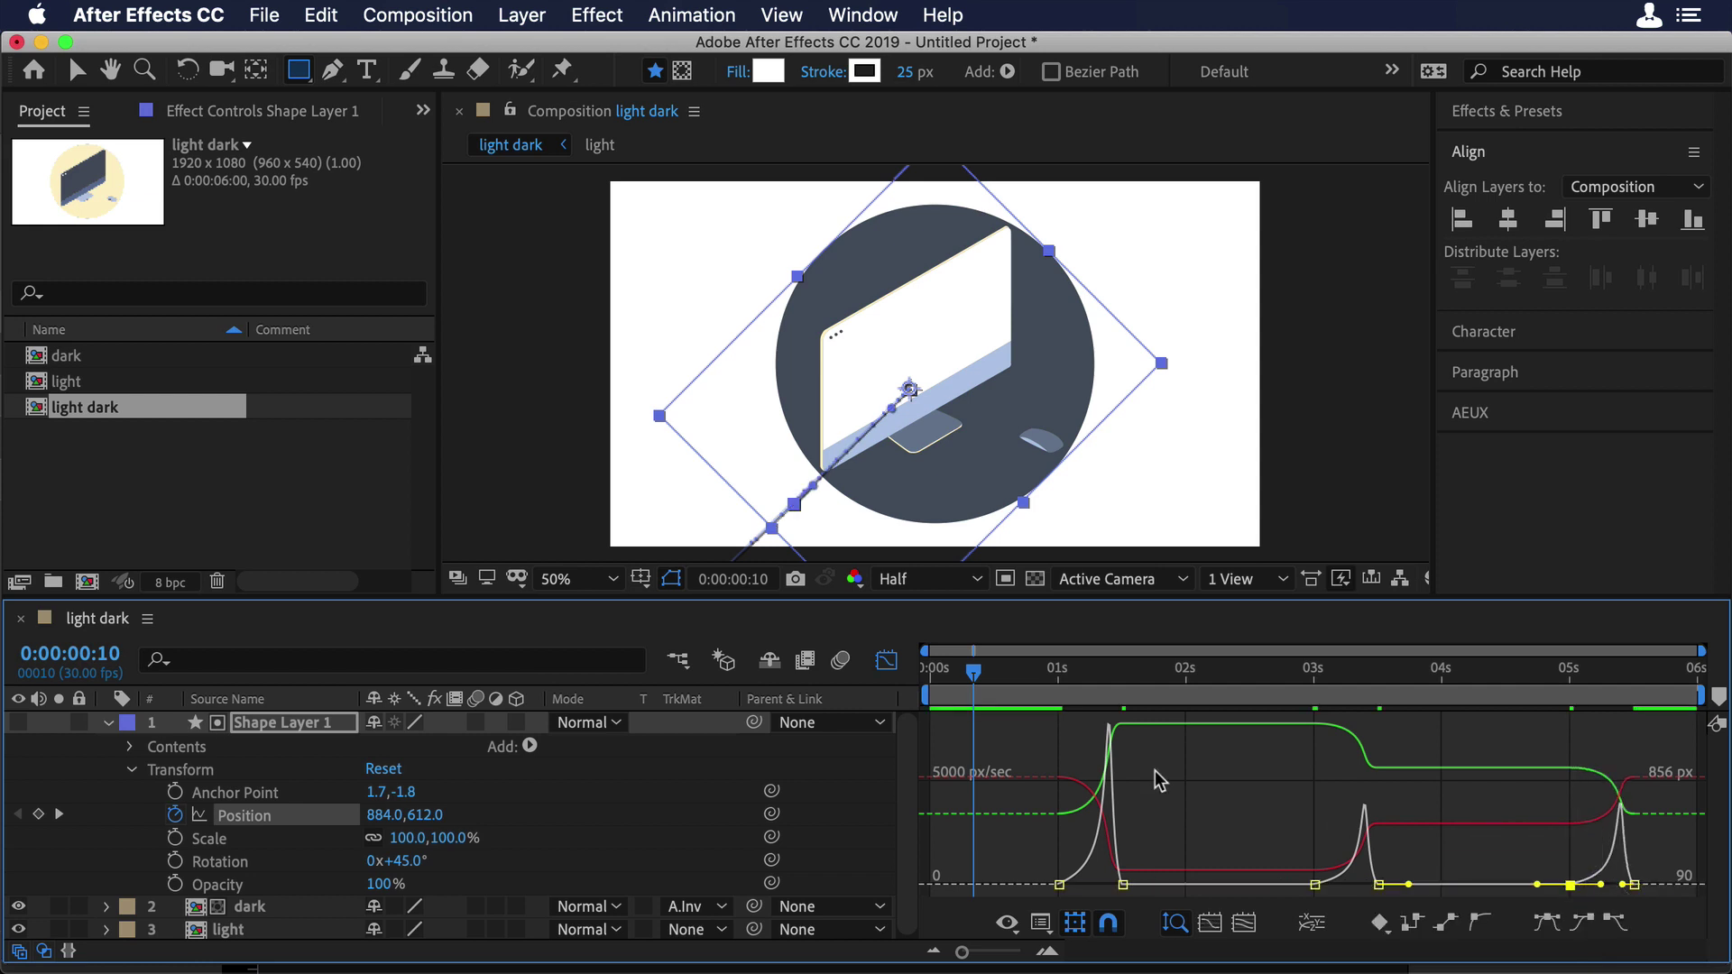
click(886, 662)
drag(972, 672, 915, 685)
key(space)
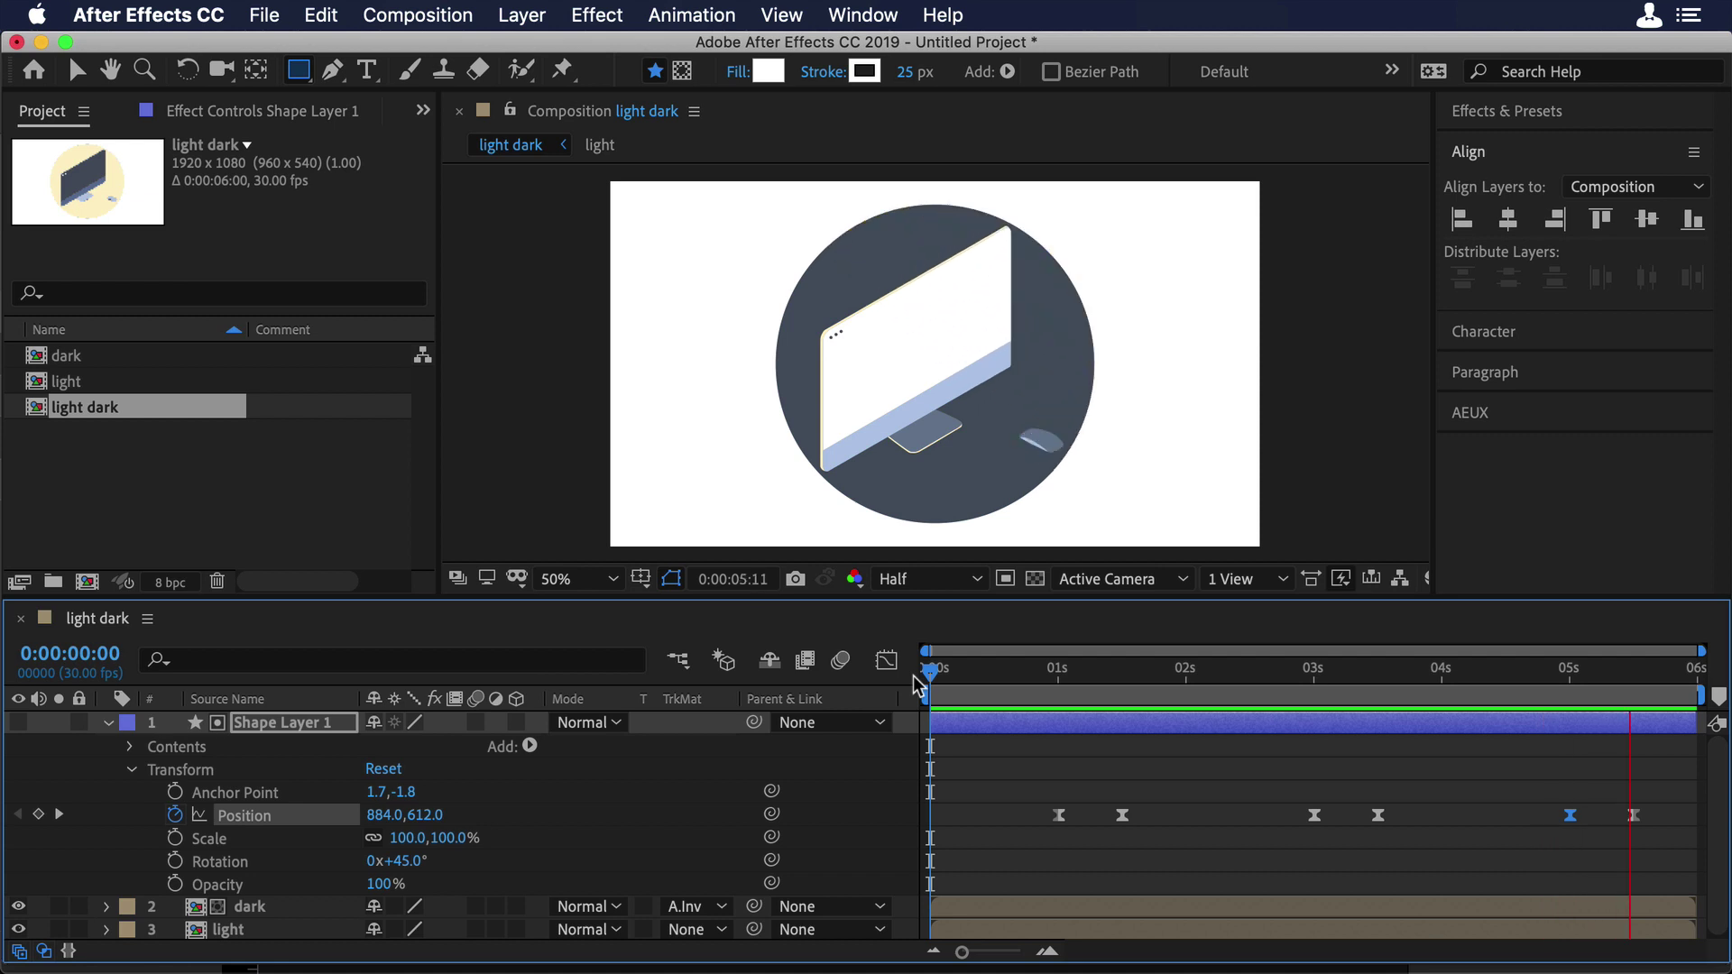
key(space)
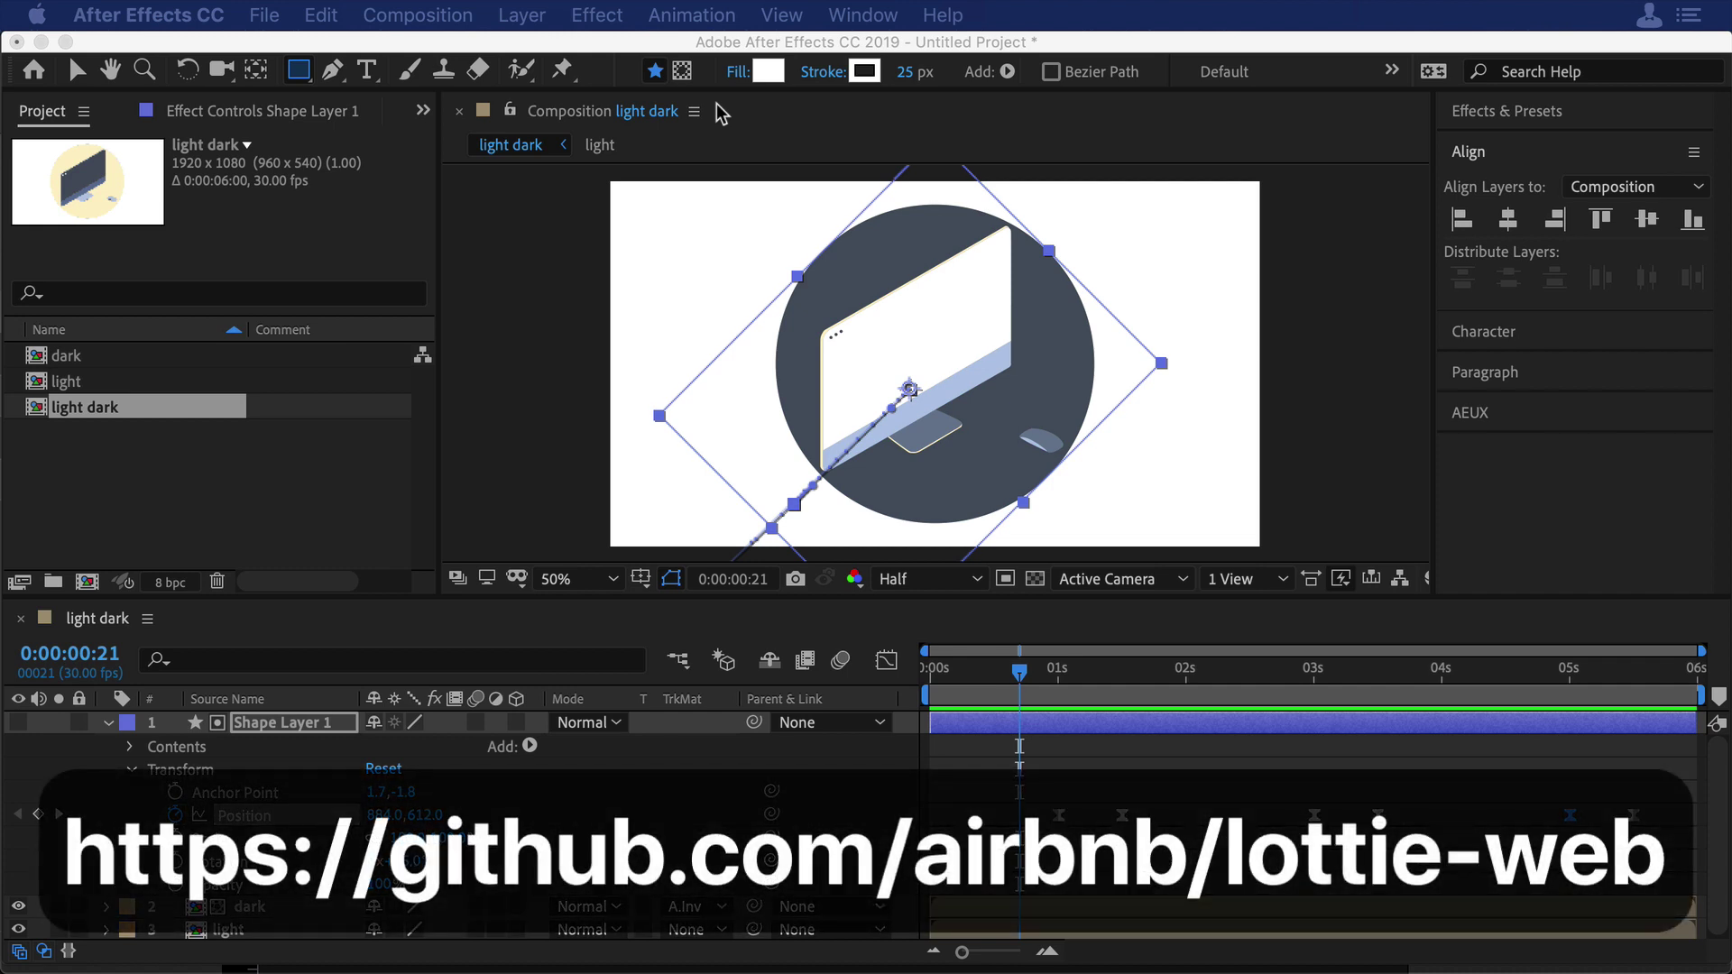
- Launch the Bodymovin extension from the Window menu
click(852, 16)
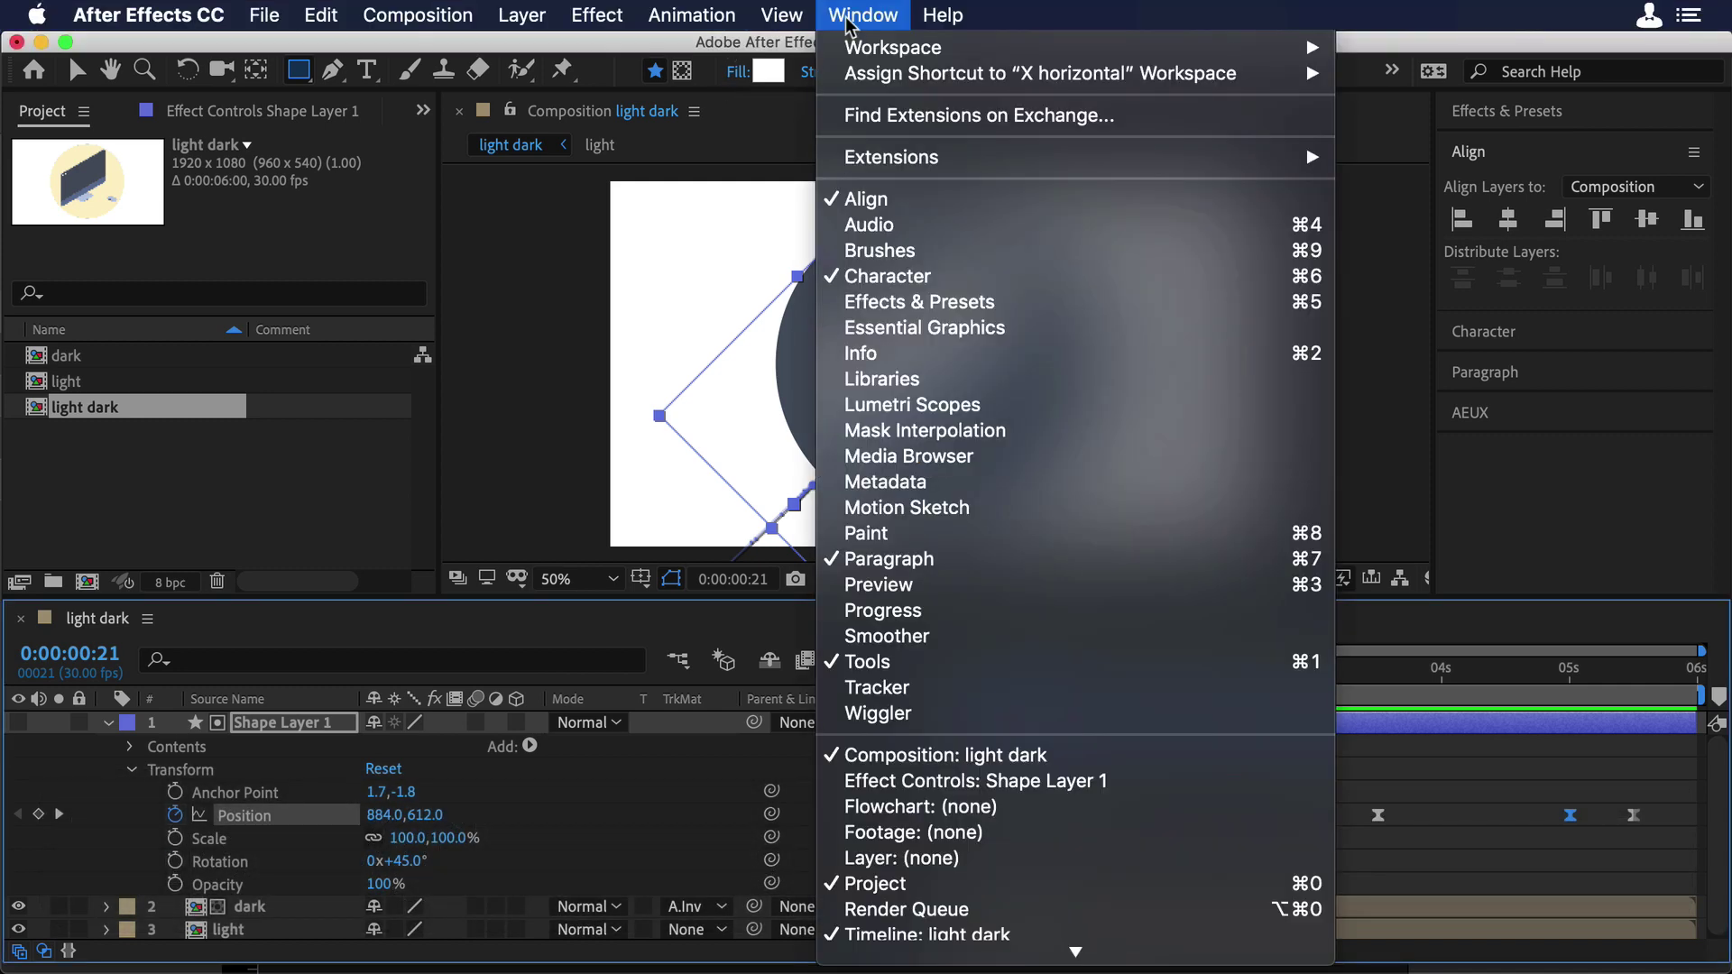
mouse_move(1303, 161)
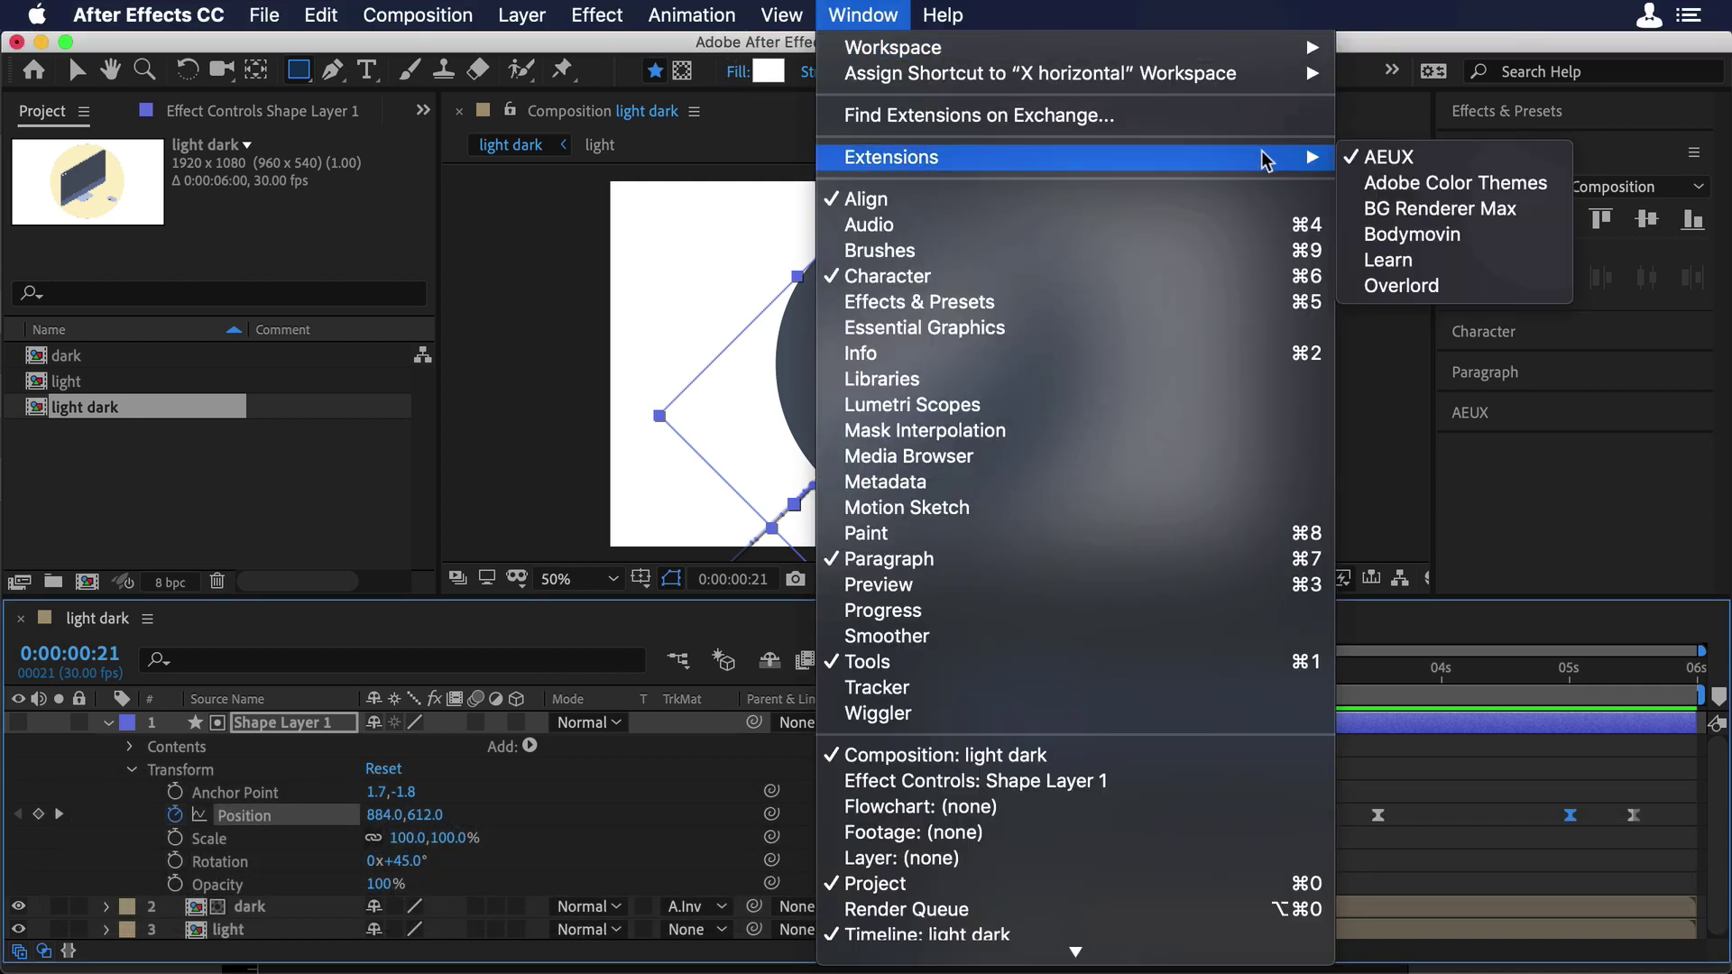
click(1410, 233)
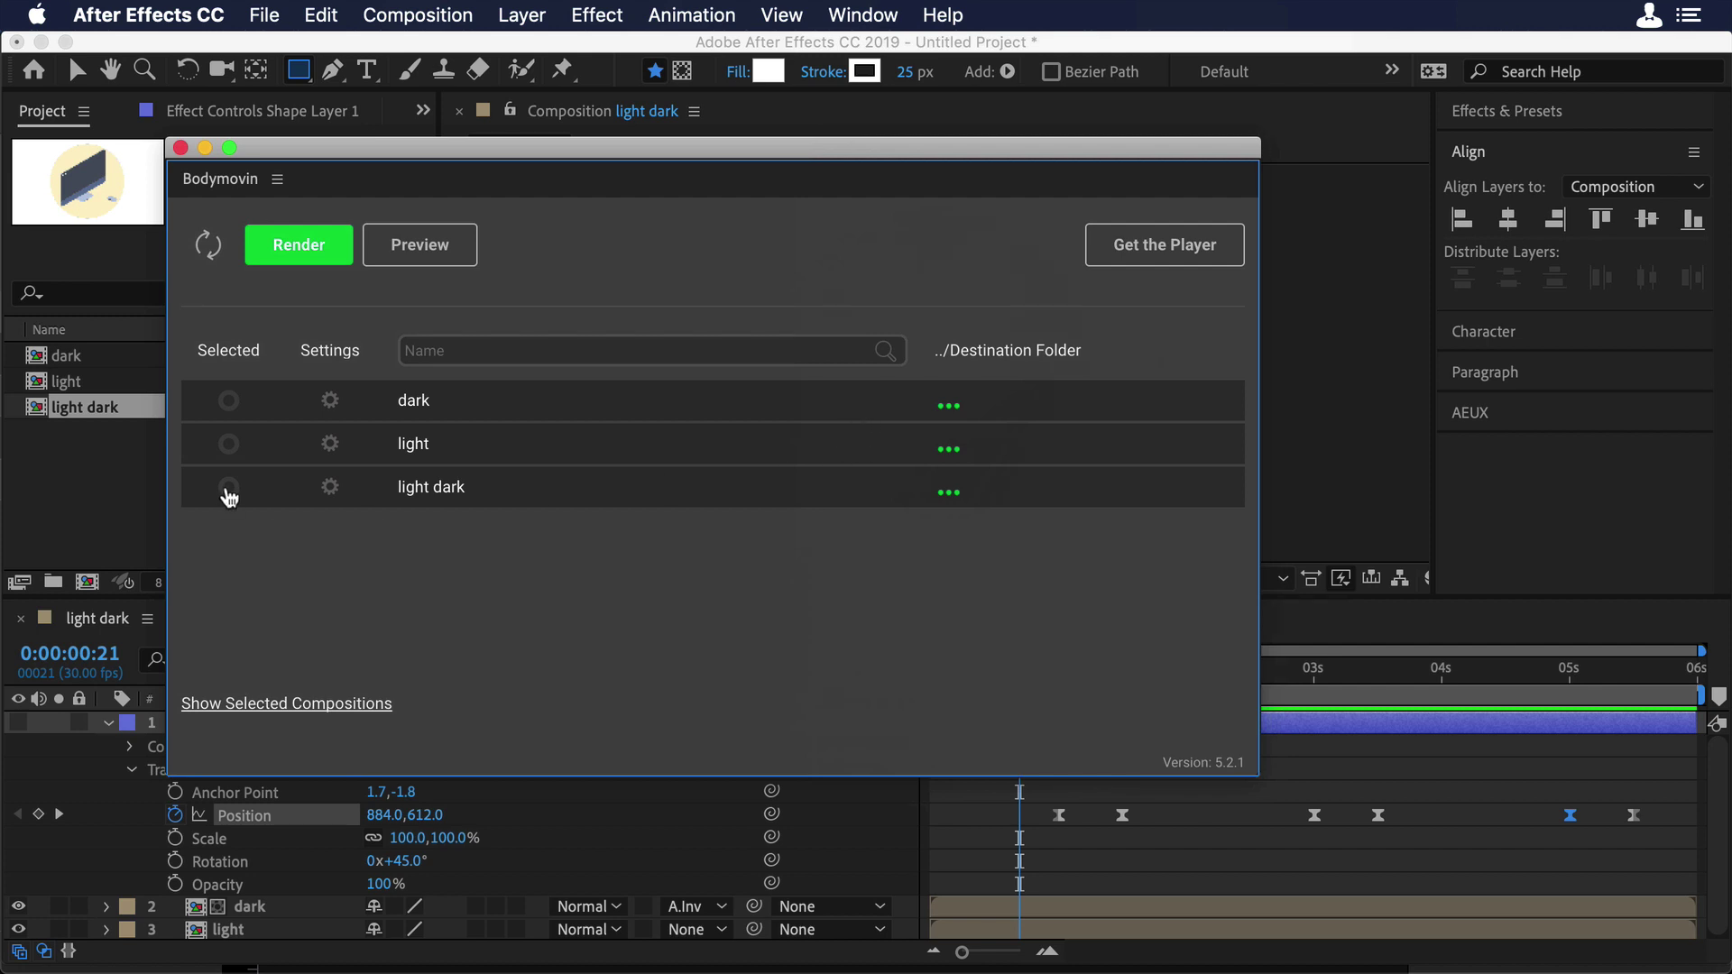
- Render the light dark comp with Bodymovin to ld.json in the lottie folder
click(229, 488)
click(948, 492)
click(782, 340)
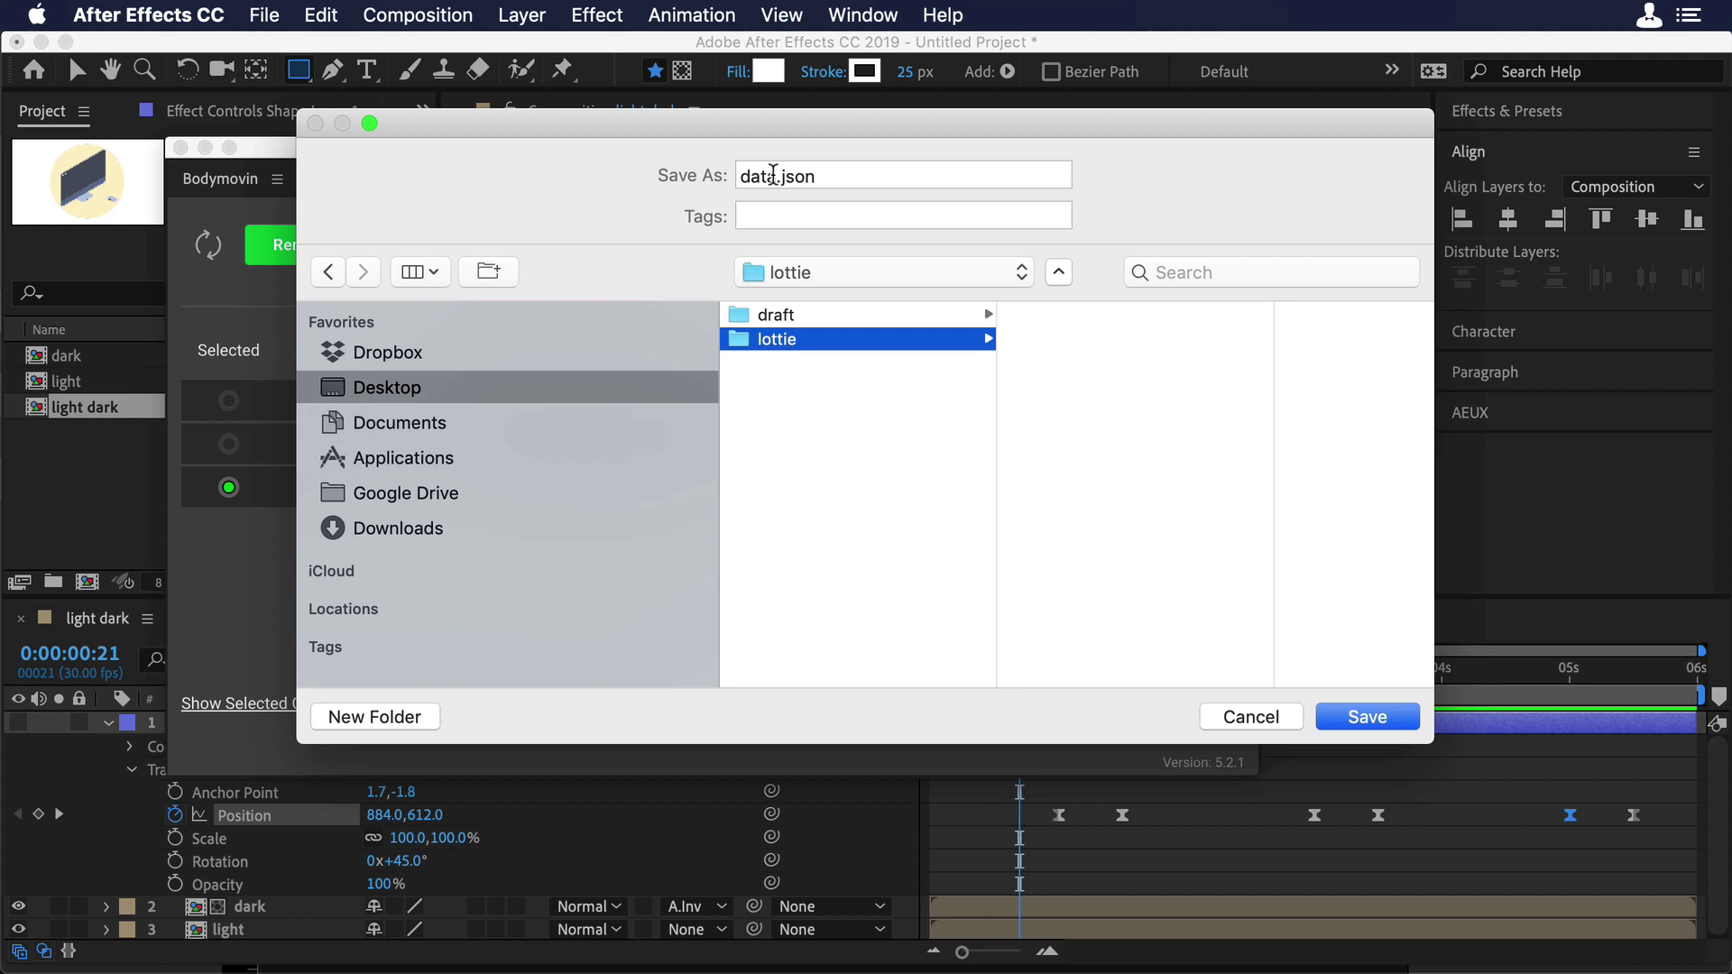
double_click(772, 175)
text(ld)
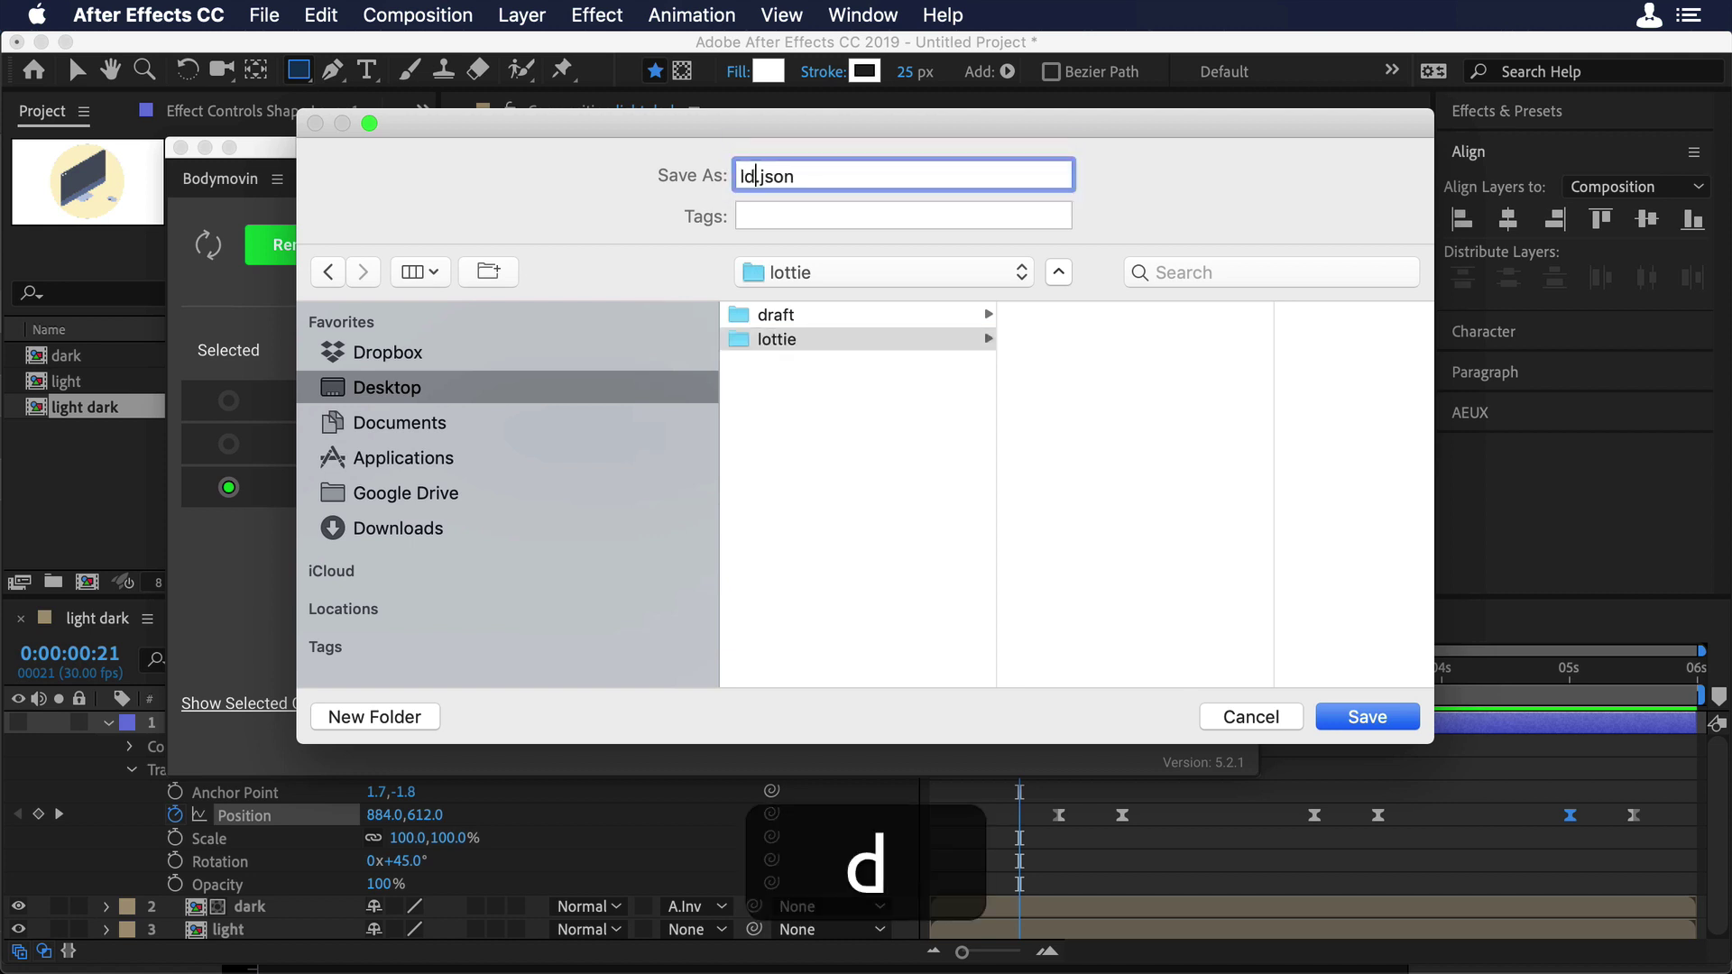
click(1367, 717)
click(278, 241)
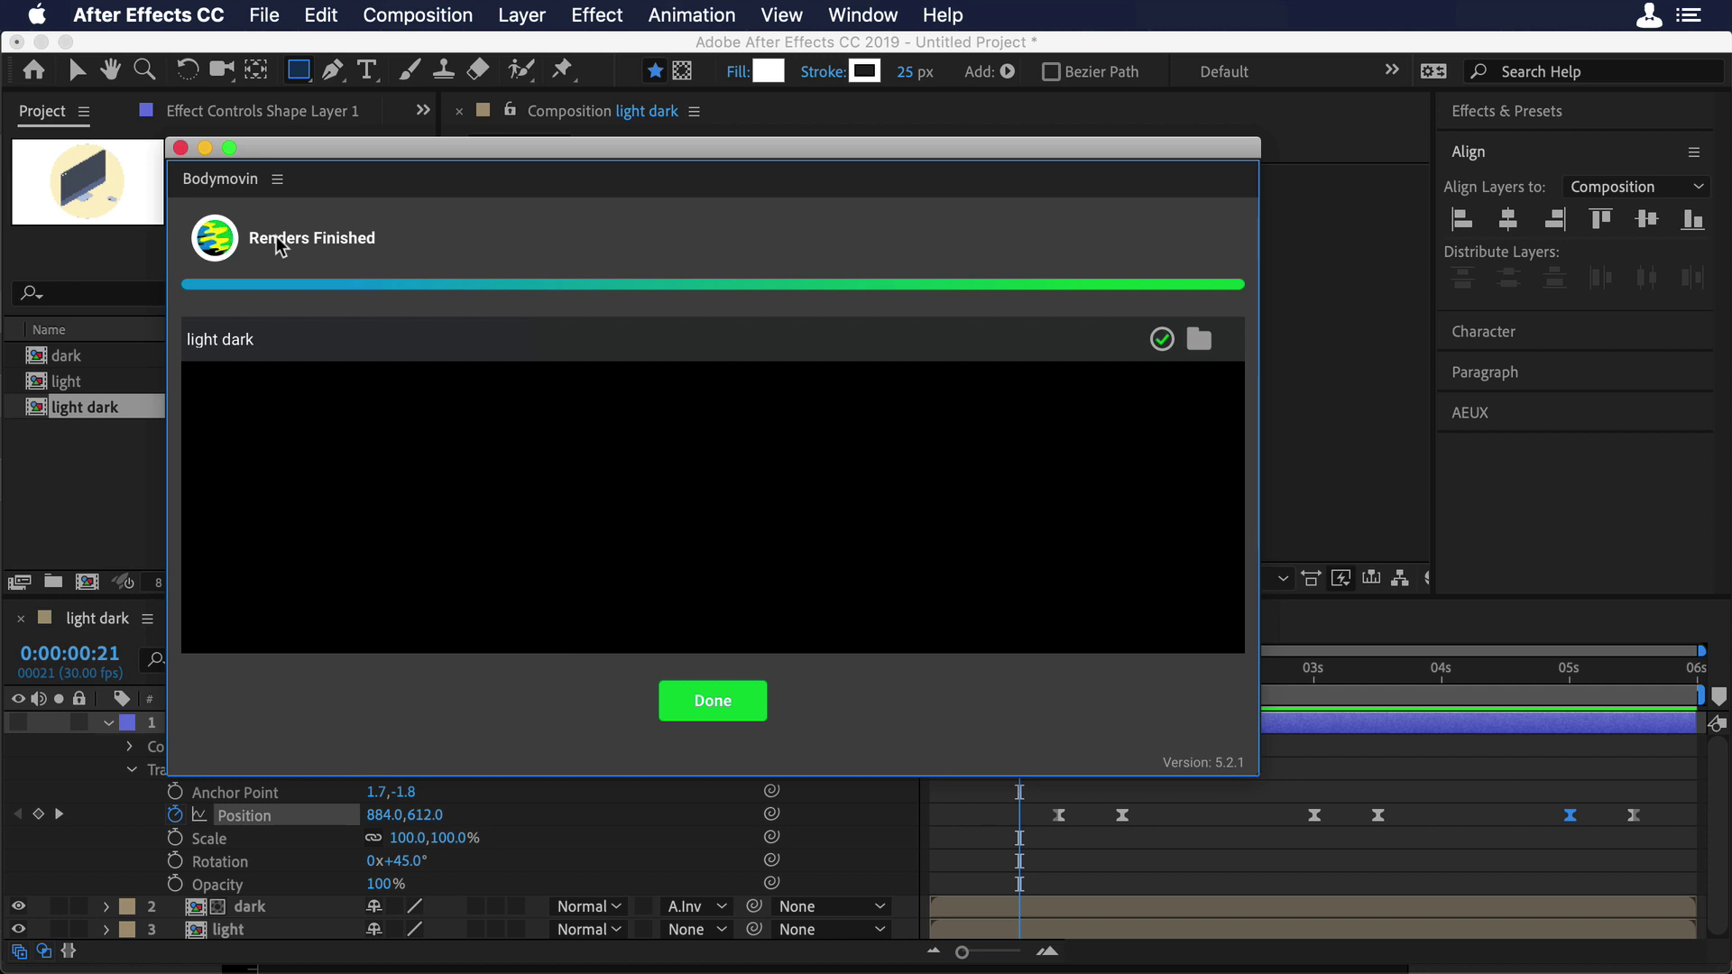
click(735, 713)
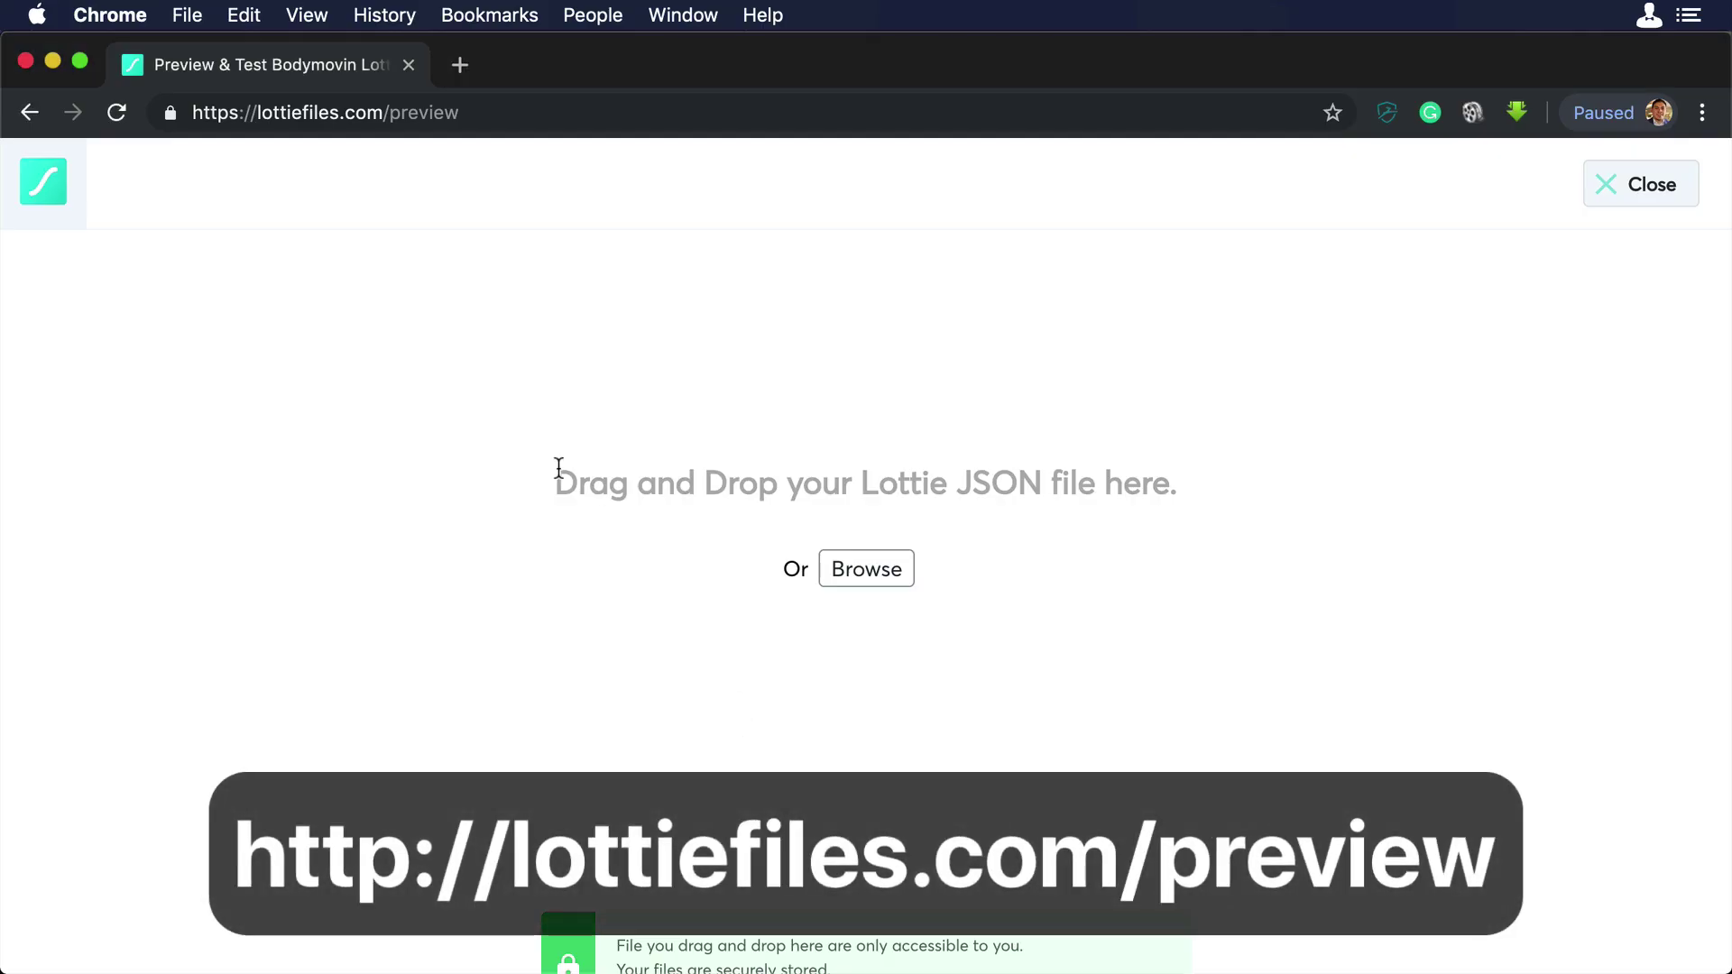
- Upload ld.json from the lottie folder to the LottieFiles preview page
key(super+Tab)
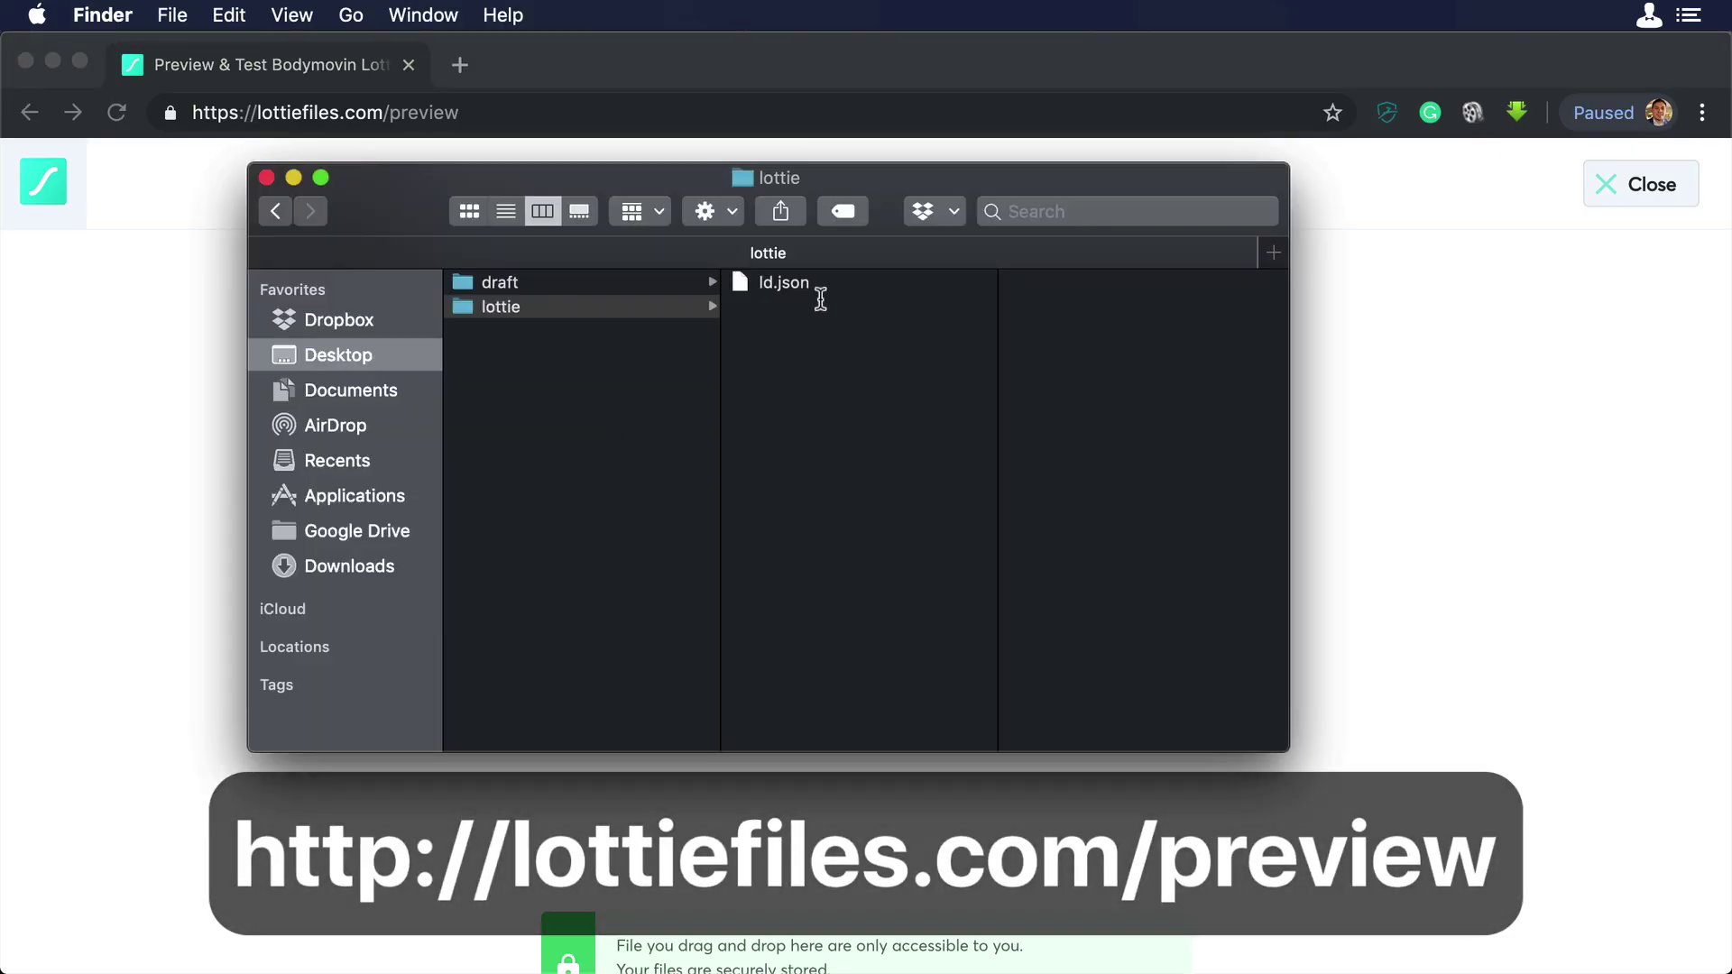
click(793, 285)
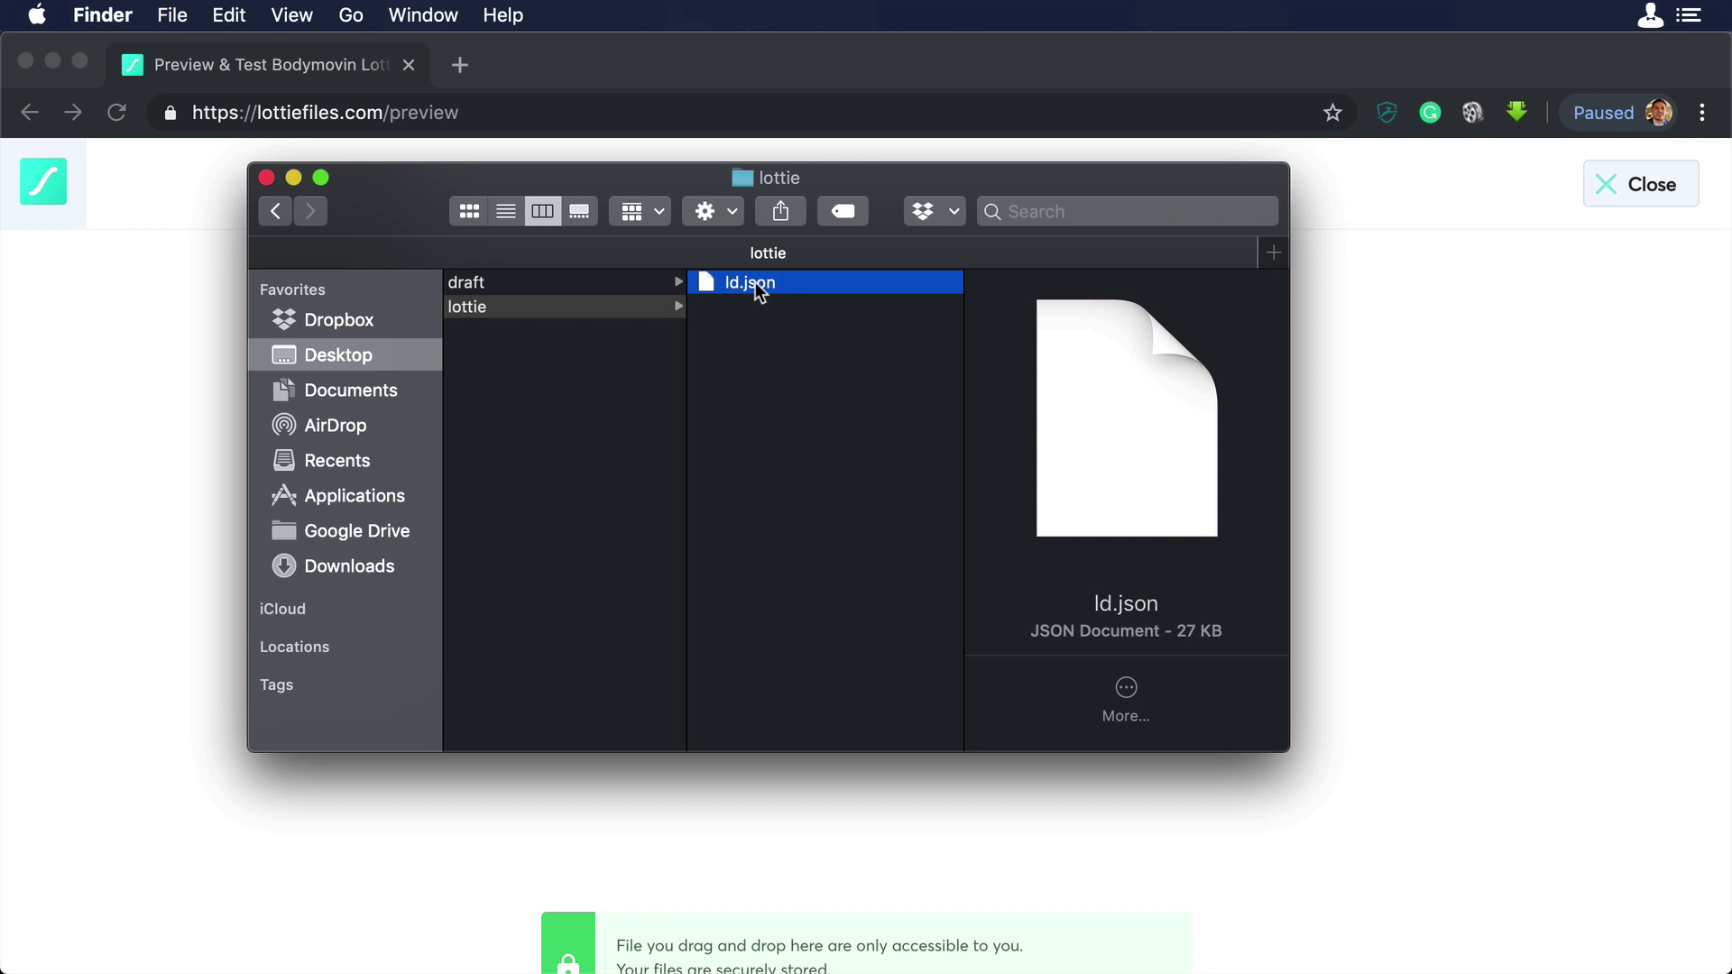
drag(756, 285, 1406, 466)
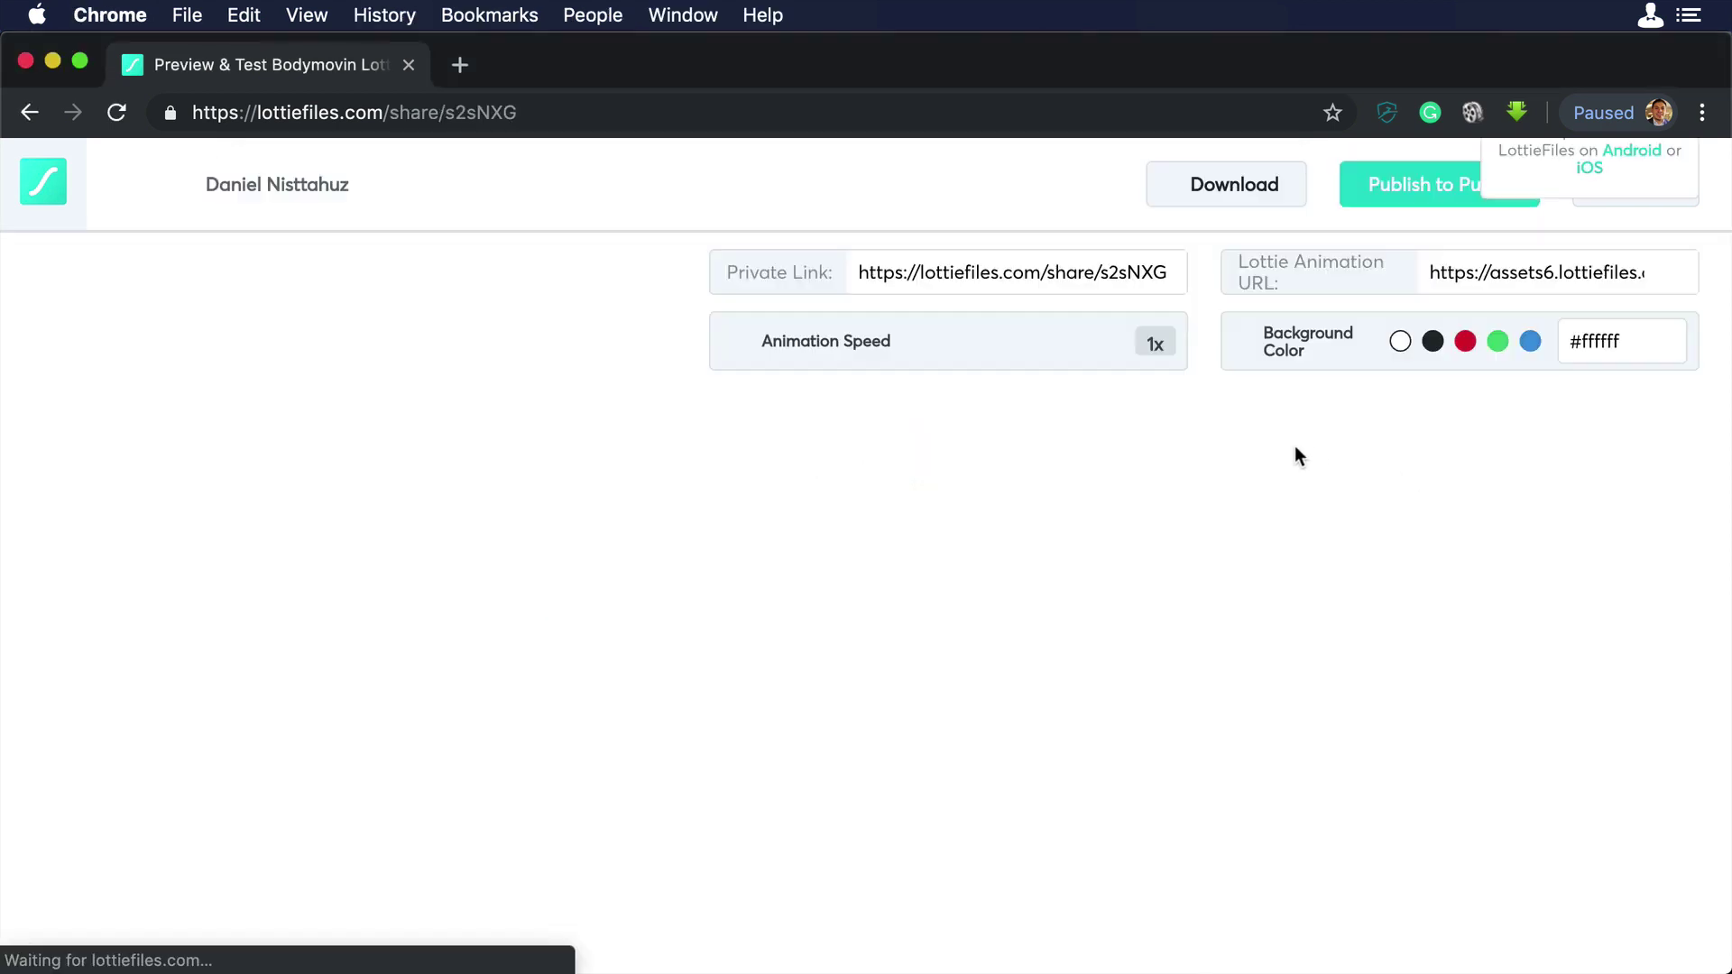